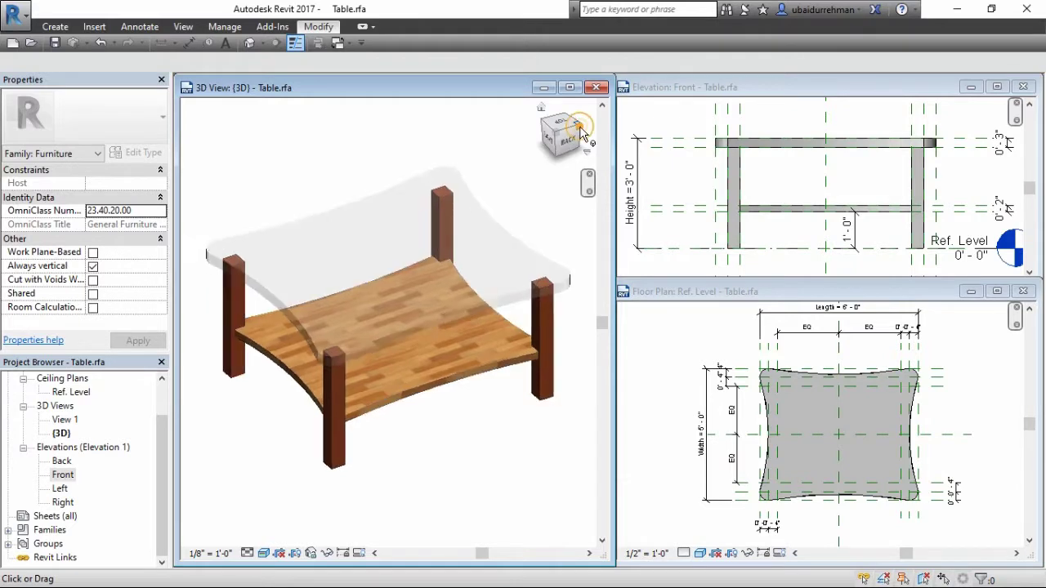
# Orbit the 3D table view to inspect it from its corners and from below
pyautogui.click(579, 126)
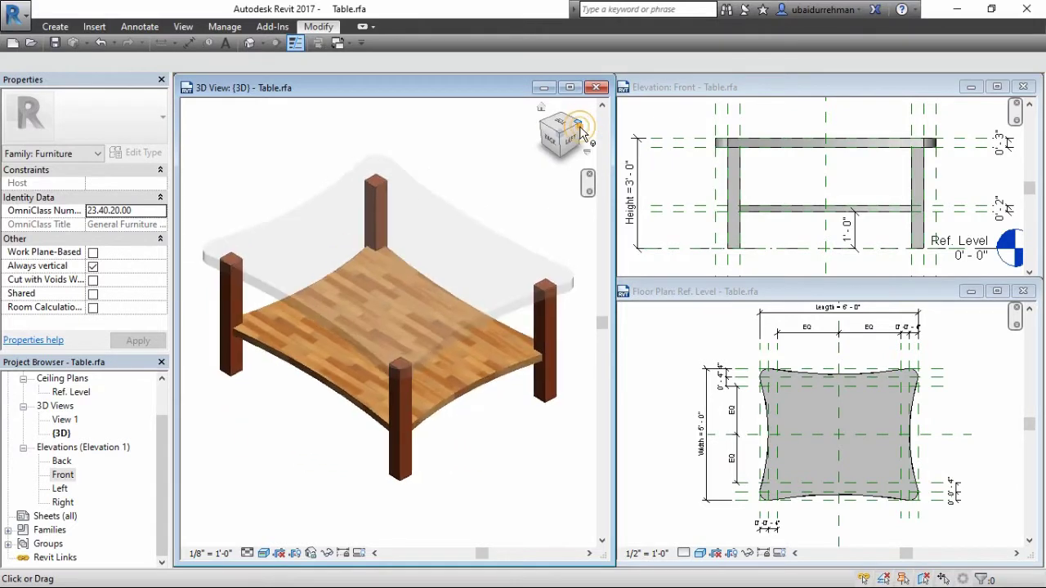
pyautogui.click(580, 152)
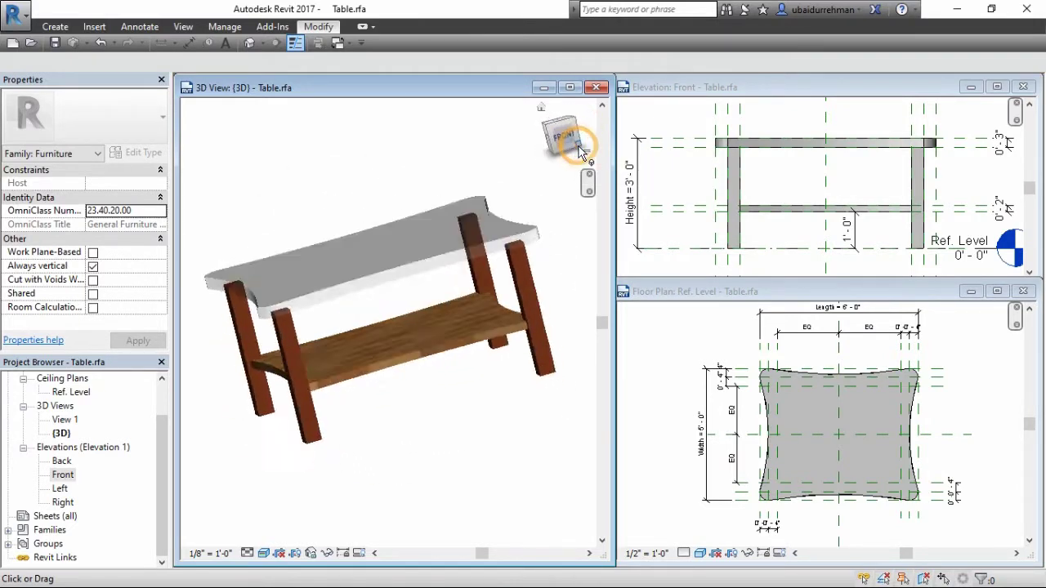
pyautogui.click(582, 152)
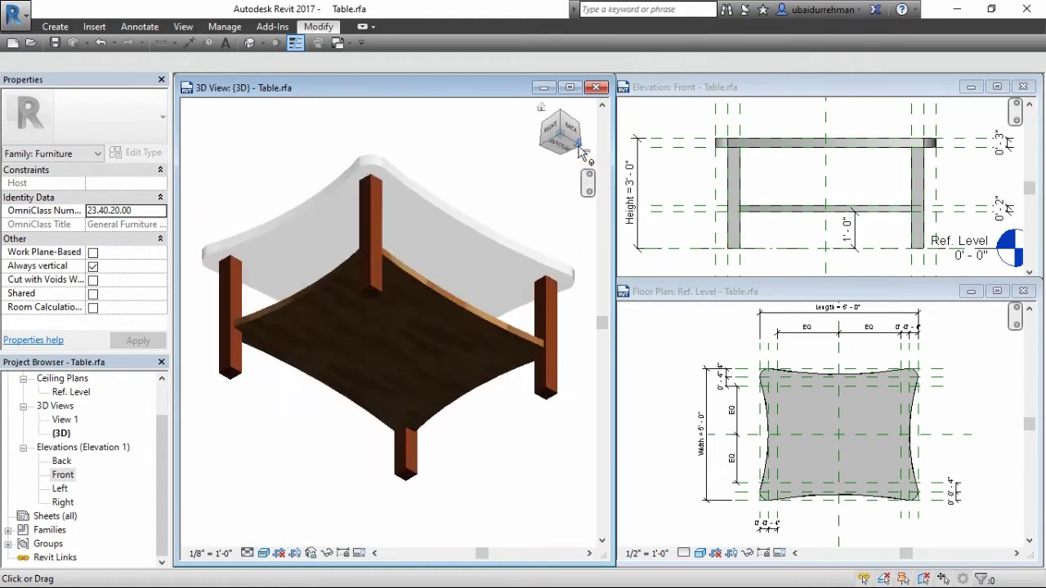
pyautogui.click(580, 127)
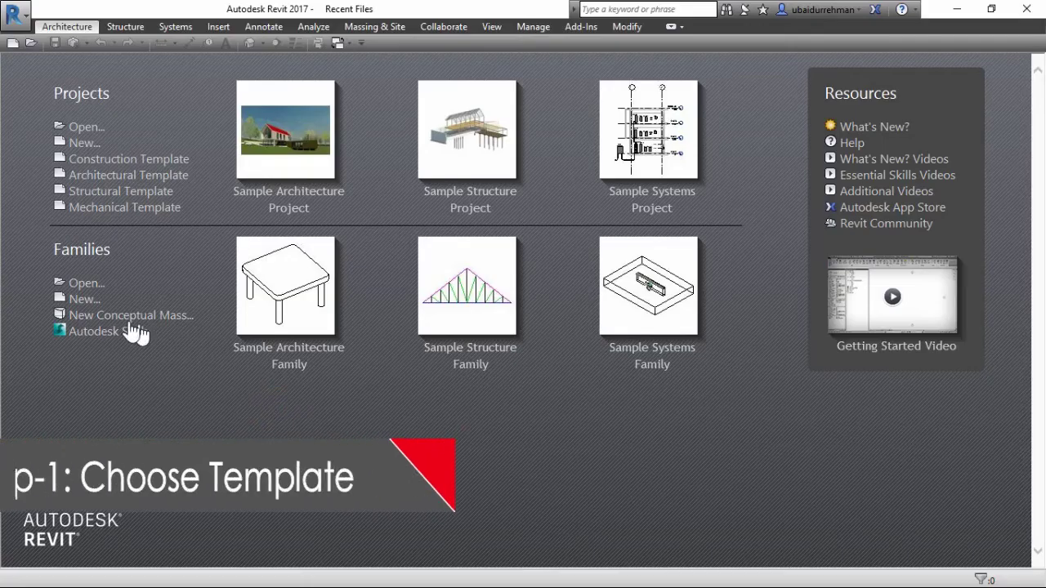
# Create a new family from the Furniture.rft template
pyautogui.click(86, 299)
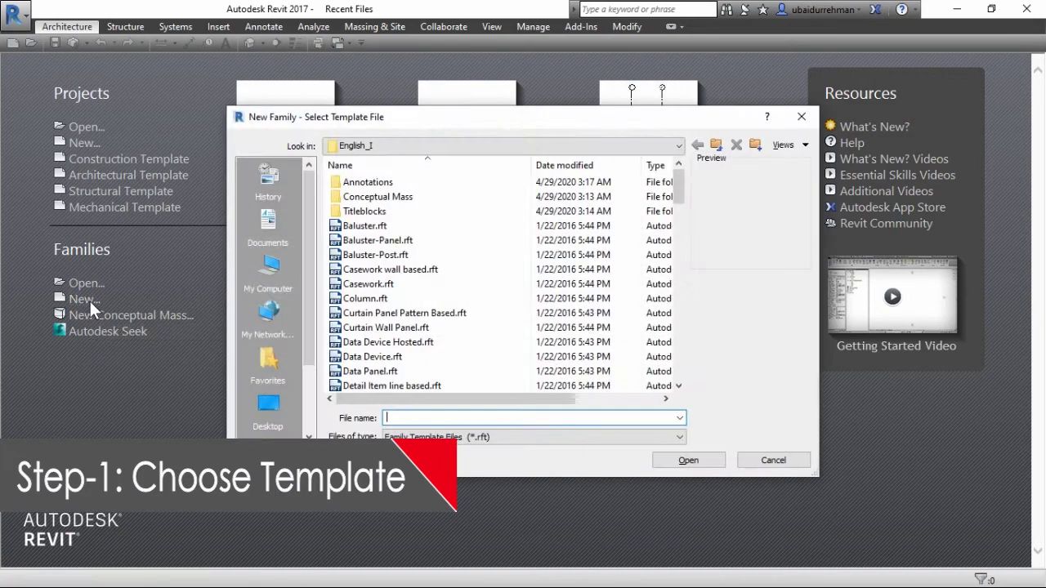
pyautogui.click(412, 255)
pyautogui.scroll(-5, 409, 310)
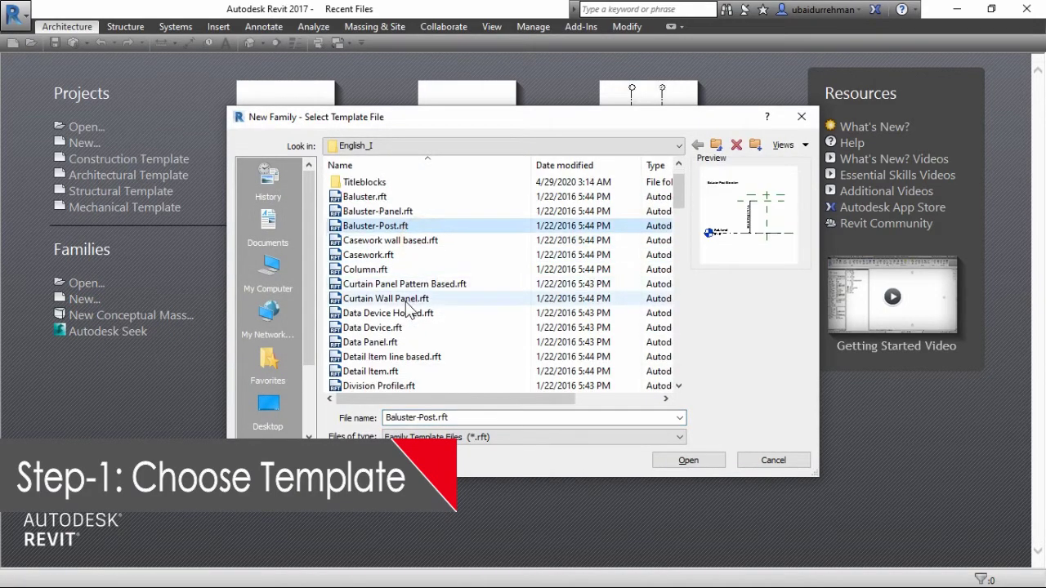
pyautogui.scroll(-3, 400, 326)
pyautogui.click(366, 330)
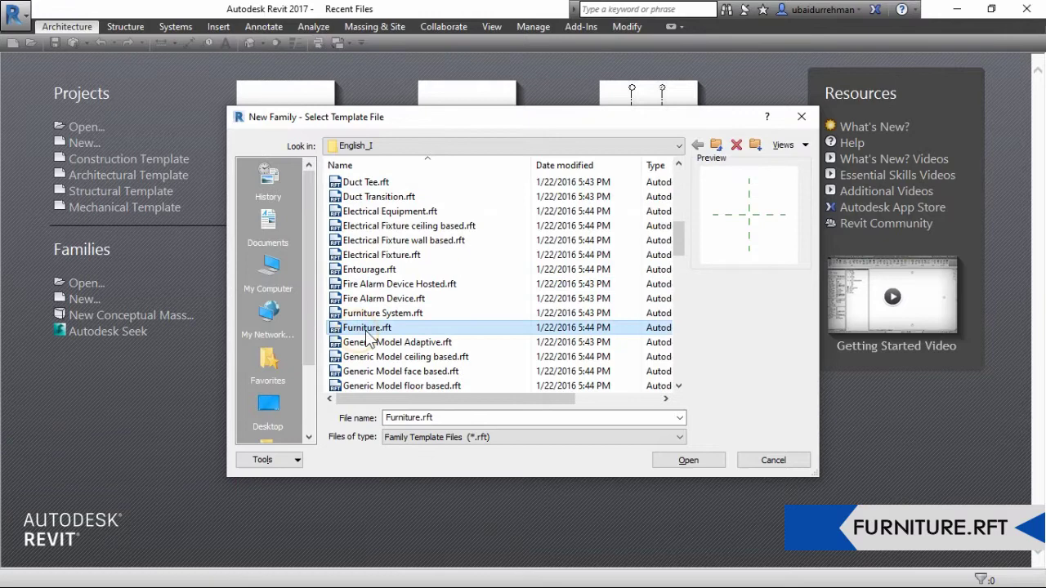
pyautogui.click(668, 463)
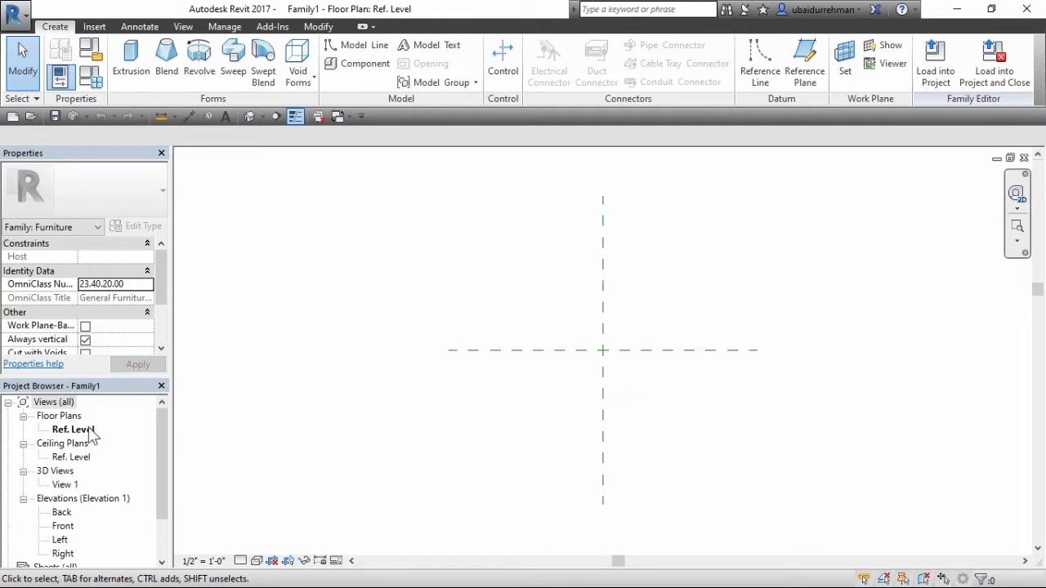
# Open the Front elevation, close the Right elevation and 3D views, and tile the remaining two
pyautogui.doubleClick(64, 526)
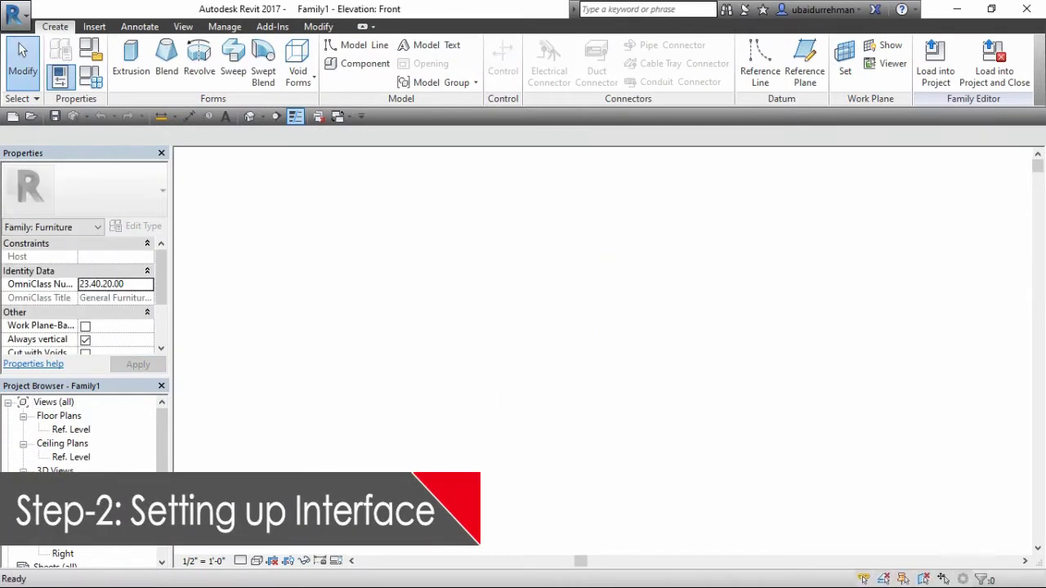
pyautogui.click(183, 26)
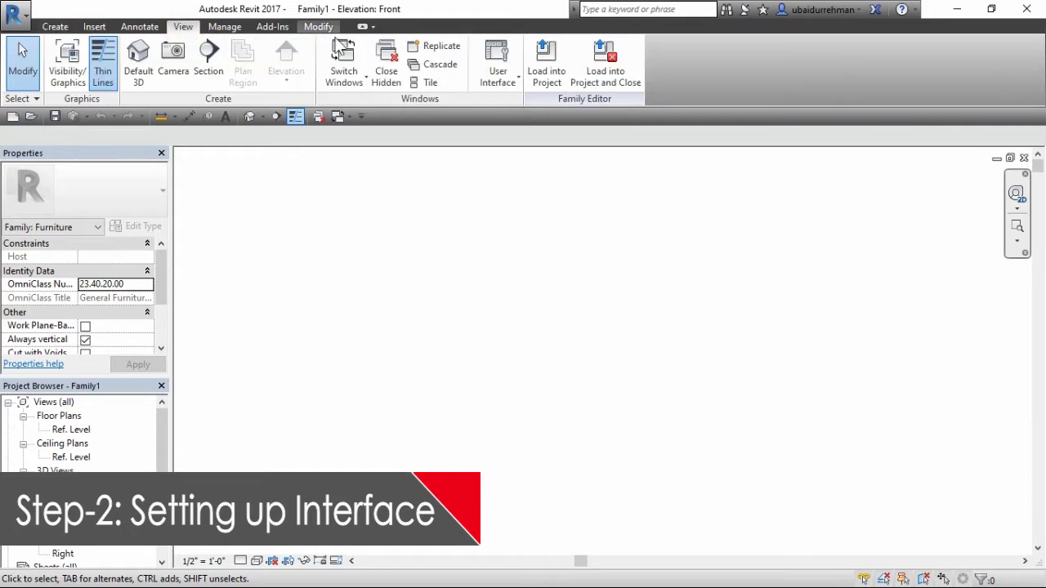
pyautogui.click(418, 83)
pyautogui.click(384, 372)
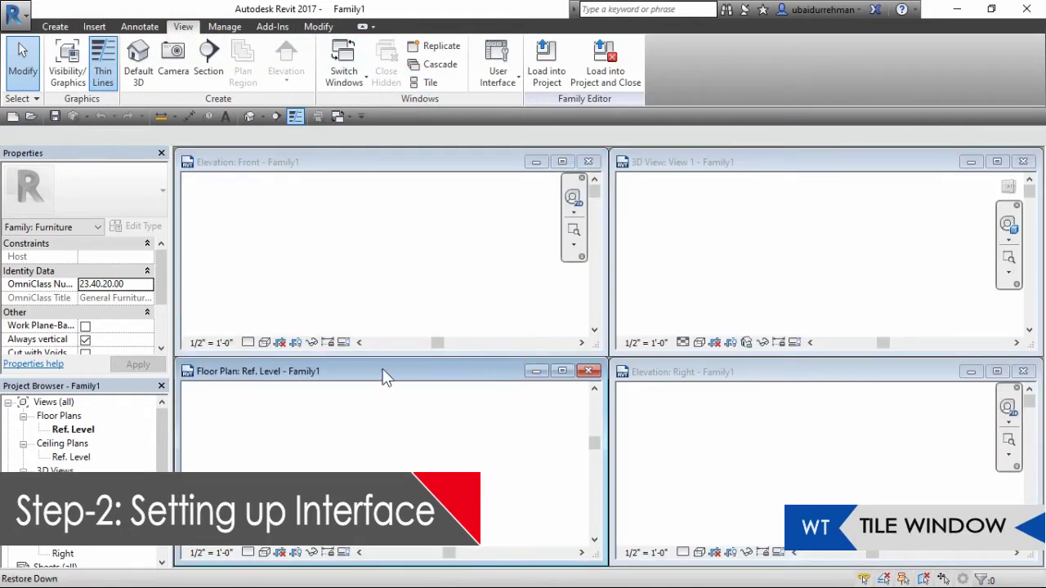
pyautogui.click(658, 172)
pyautogui.click(1023, 371)
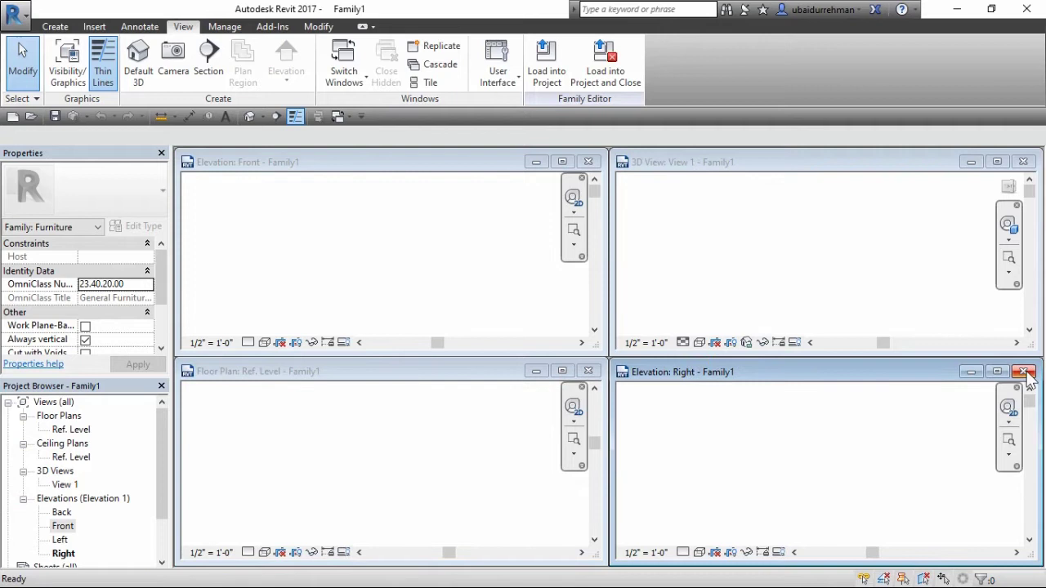
pyautogui.click(1023, 161)
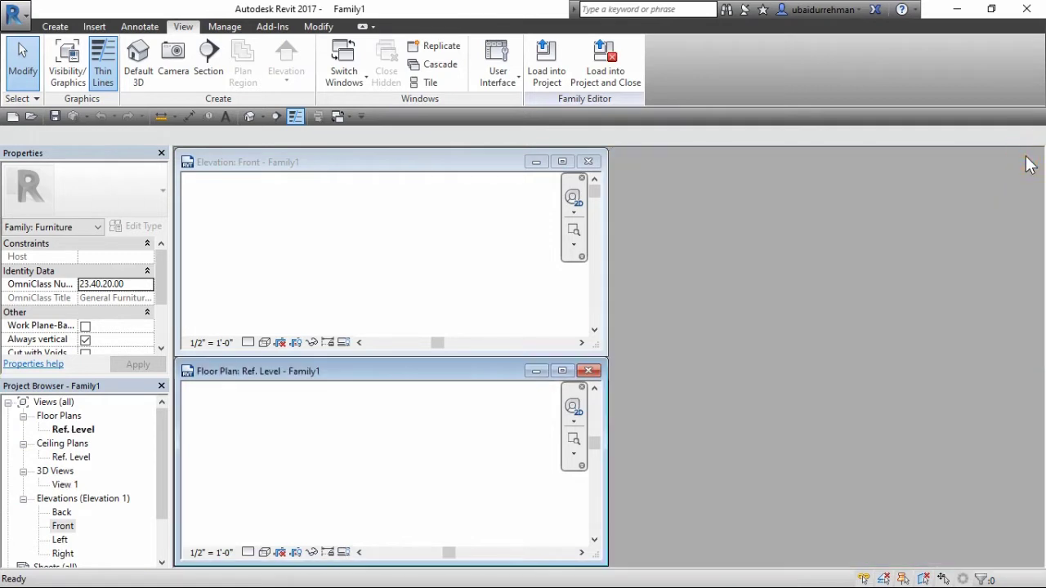
pyautogui.click(427, 82)
# Pan and zoom the plan and Front elevation so their reference planes and level are centred
pyautogui.moveTo(440, 248); pyautogui.dragTo(287, 229, button='middle')
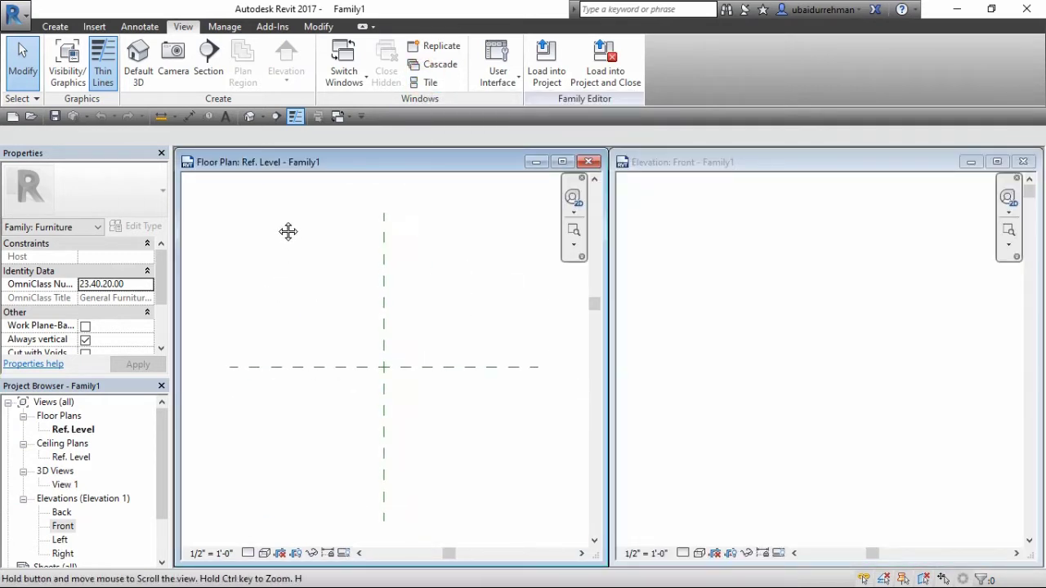
pyautogui.click(714, 256)
pyautogui.moveTo(714, 256); pyautogui.dragTo(836, 310, button='middle')
pyautogui.scroll(1, 823, 305)
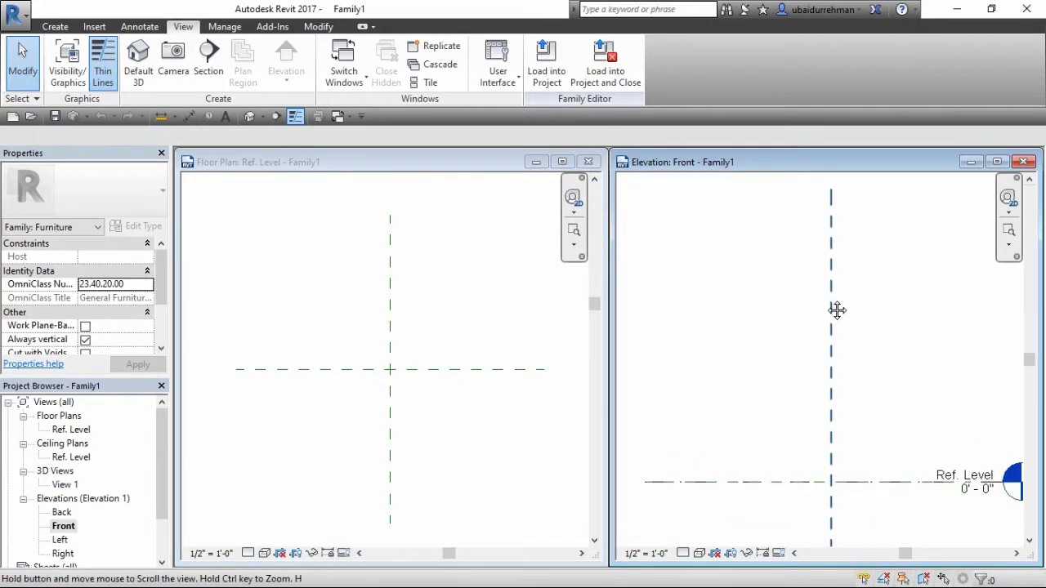
pyautogui.click(450, 287)
pyautogui.moveTo(451, 287); pyautogui.dragTo(414, 313, button='middle')
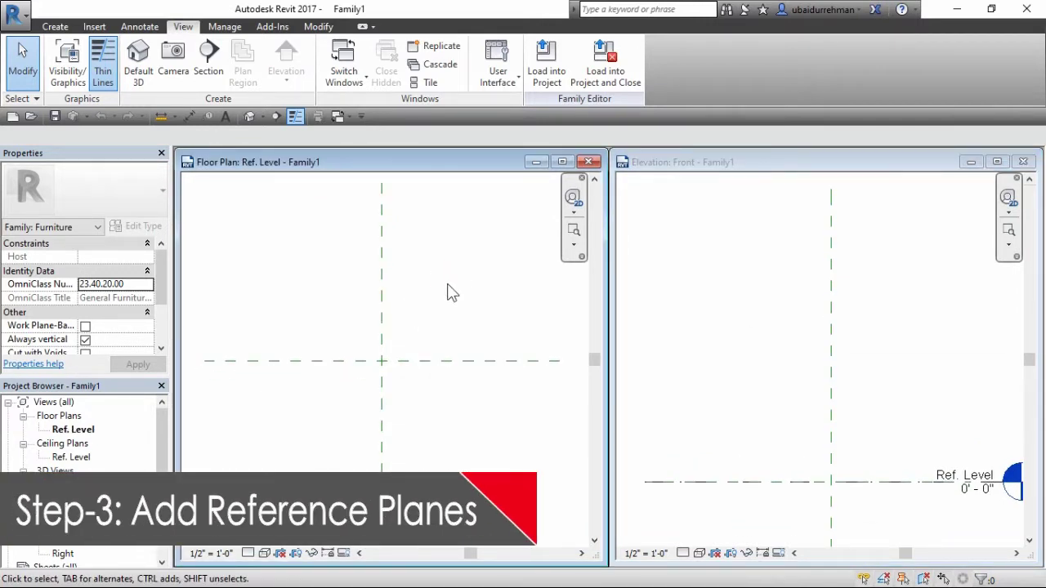
# Draw two horizontal reference planes above the centre of the plan
pyautogui.click(54, 26)
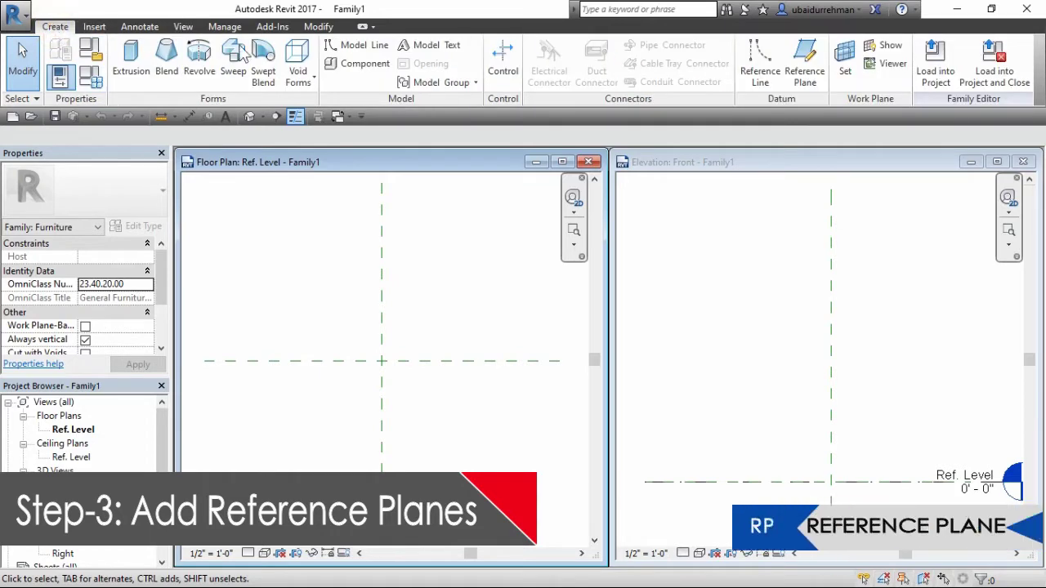
pyautogui.click(805, 62)
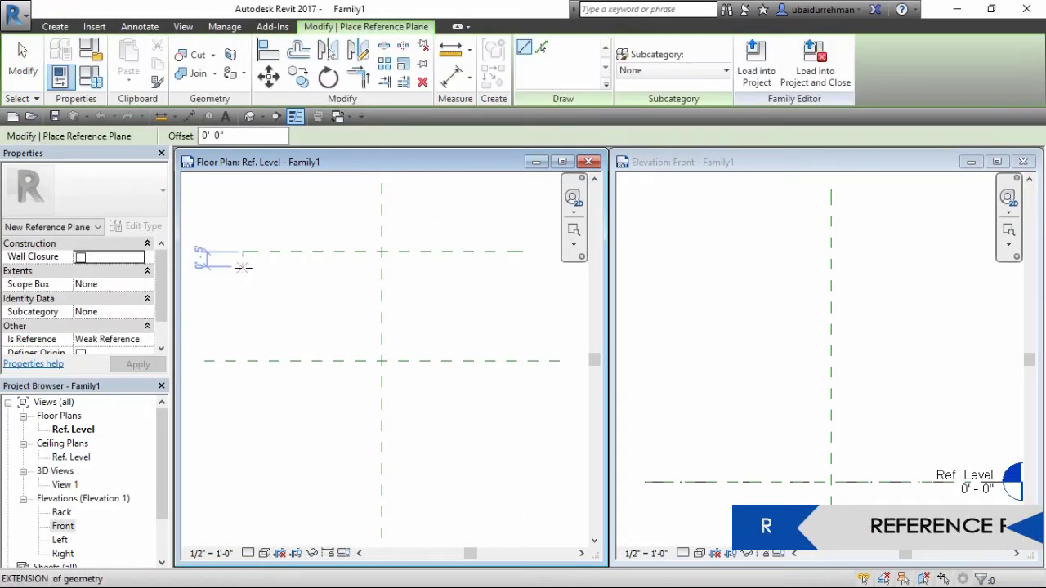
pyautogui.click(238, 264)
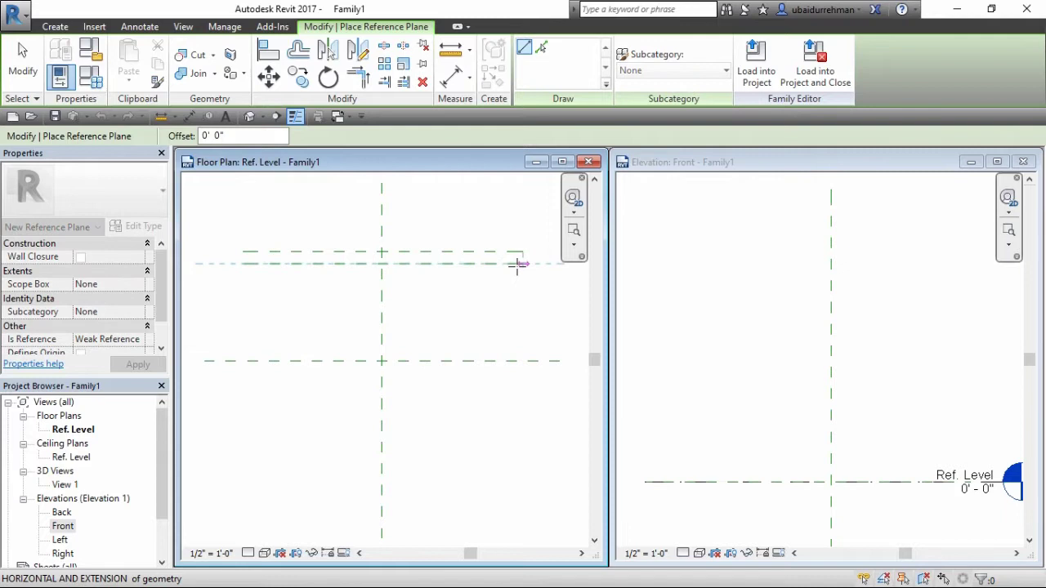
pyautogui.click(519, 264)
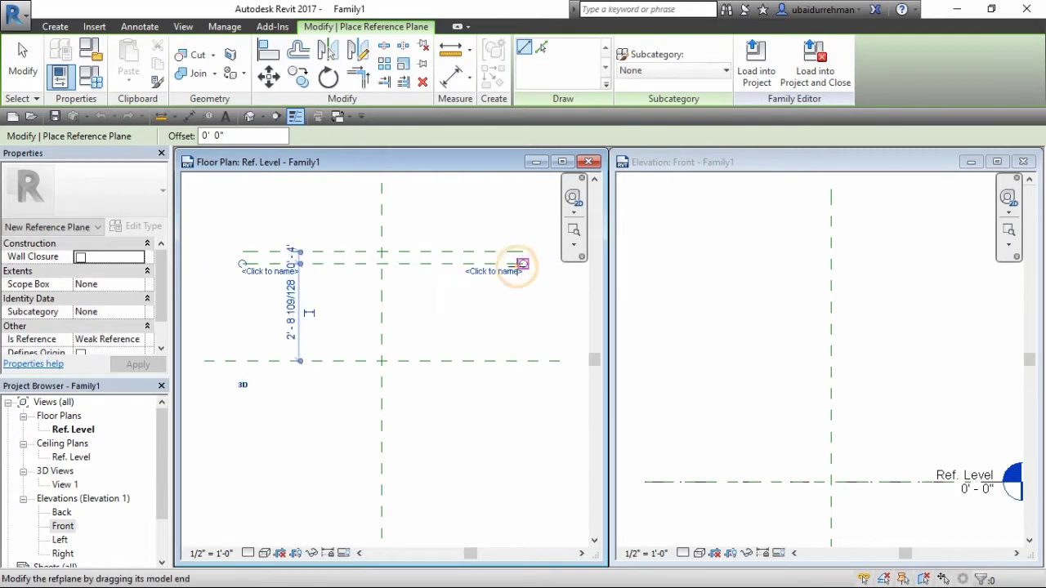
pyautogui.click(244, 275)
pyautogui.click(524, 275)
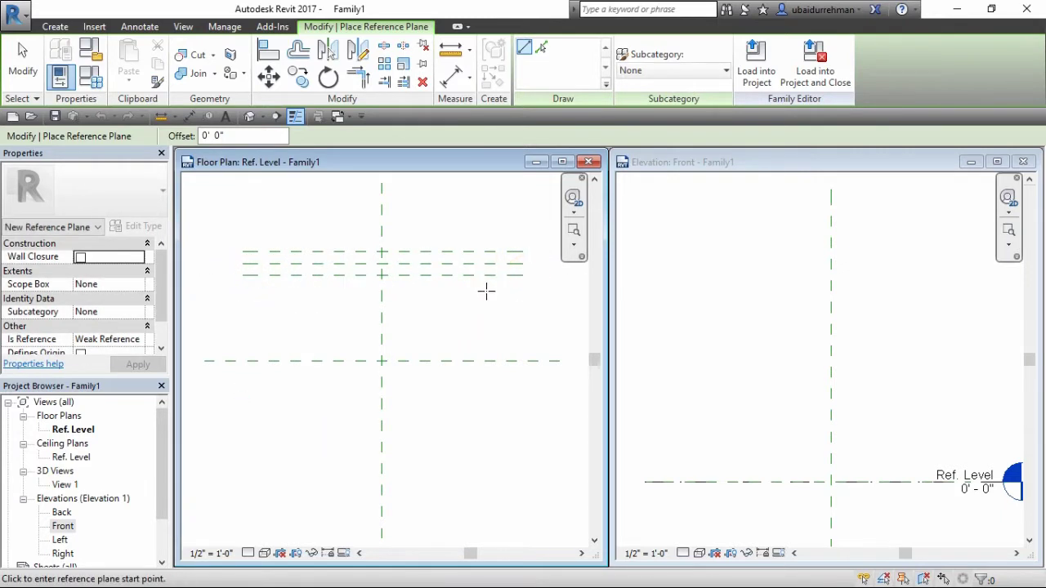
# Draw three vertical reference planes near the right side of the plan
pyautogui.click(499, 238)
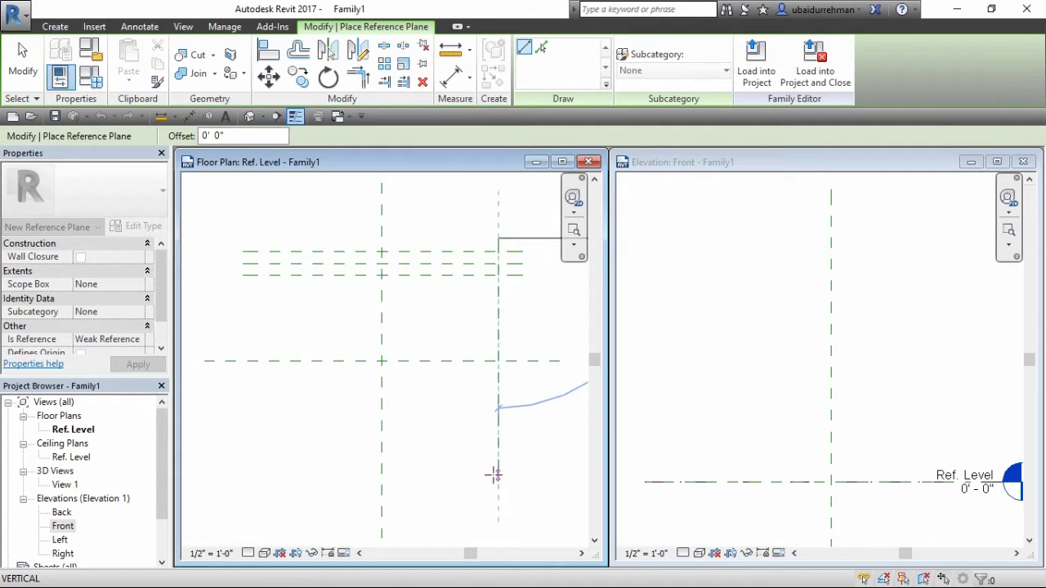
pyautogui.click(494, 474)
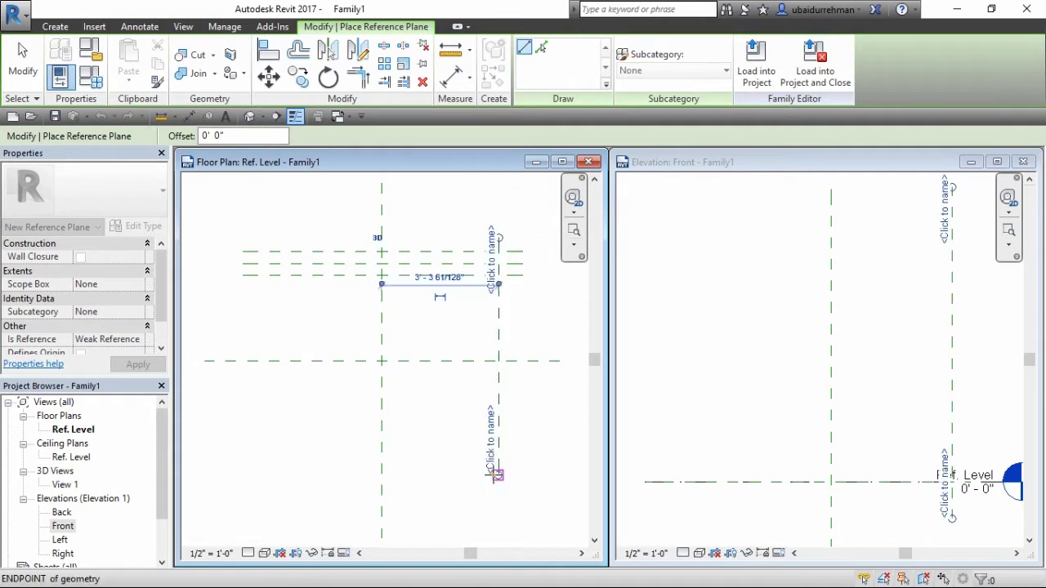
pyautogui.click(487, 236)
pyautogui.click(487, 472)
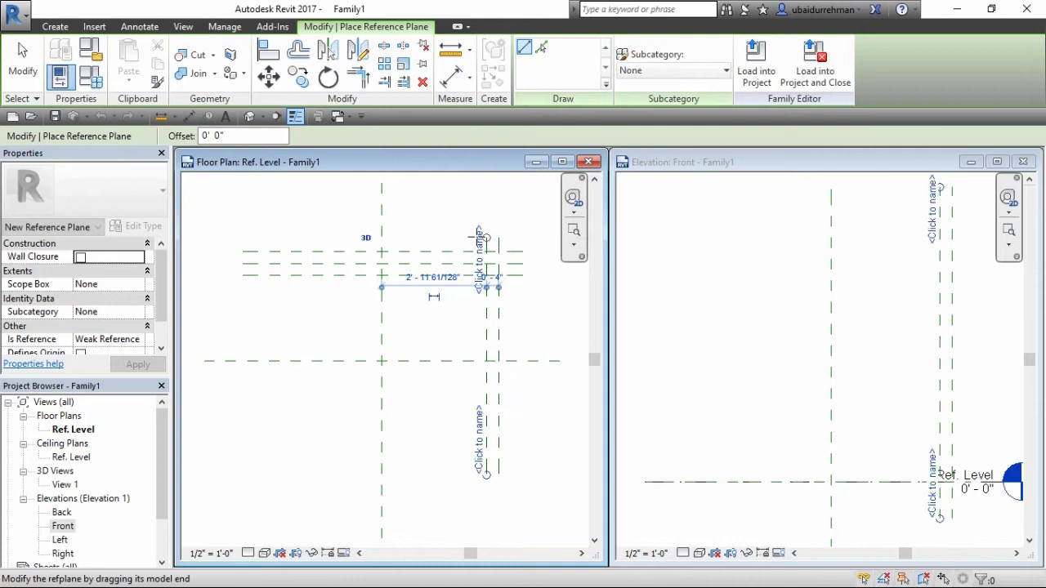
pyautogui.click(475, 237)
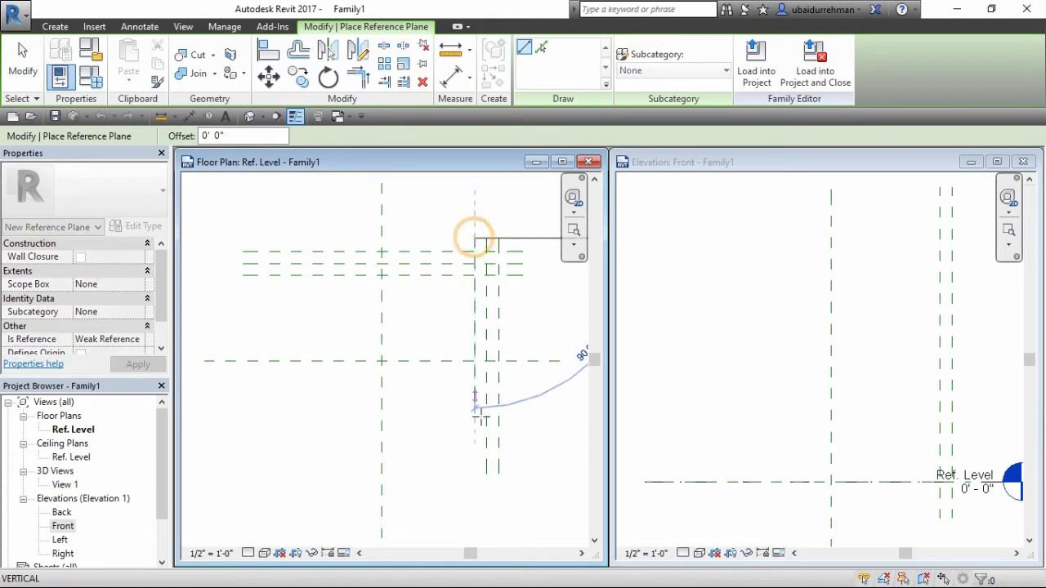
pyautogui.click(472, 474)
pyautogui.press('Escape')
pyautogui.press('Escape')
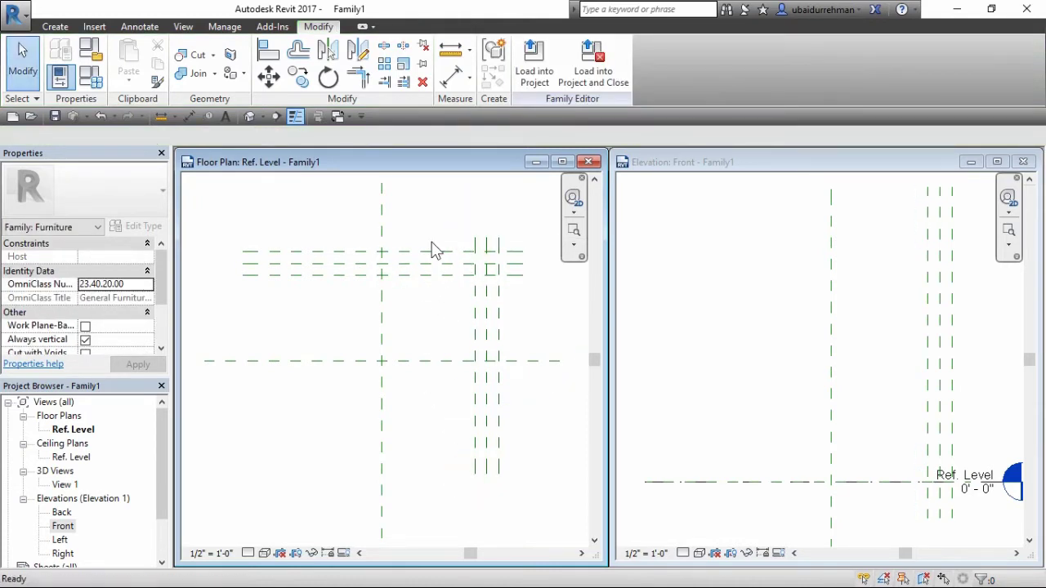
# Mirror the upper horizontal reference planes across the centre horizontal plane
pyautogui.moveTo(441, 236); pyautogui.dragTo(424, 294)
pyautogui.press('m')
pyautogui.press('m')
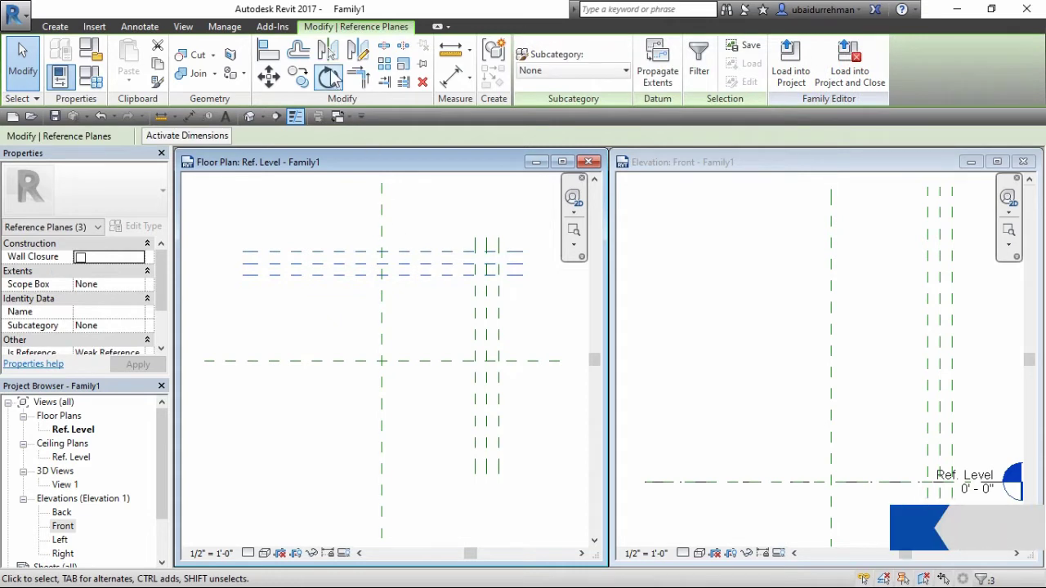
pyautogui.click(368, 360)
pyautogui.click(429, 322)
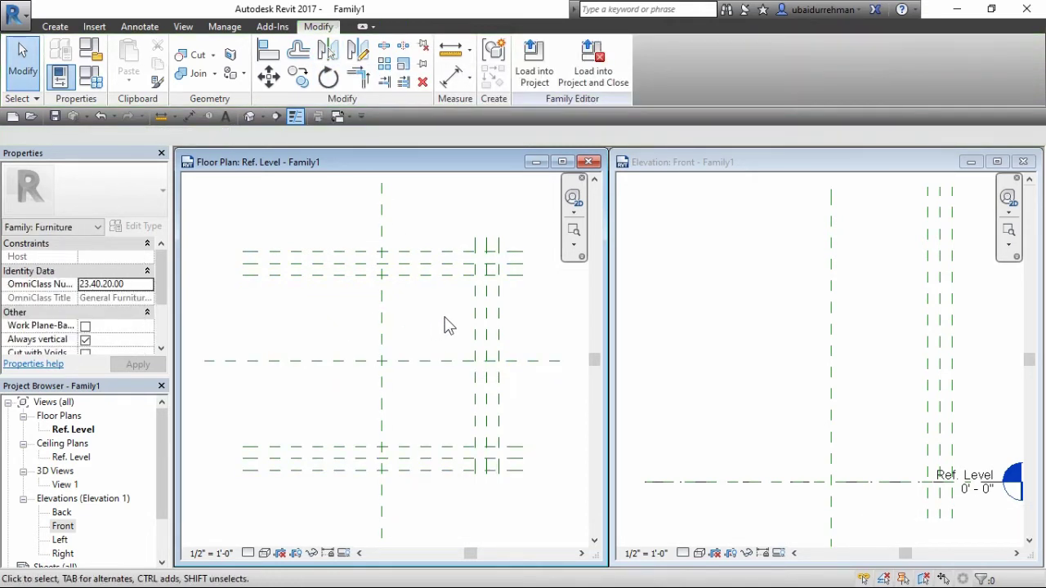
# Mirror copies of the three right vertical reference planes across the centre plane
pyautogui.moveTo(524, 312); pyautogui.dragTo(435, 338)
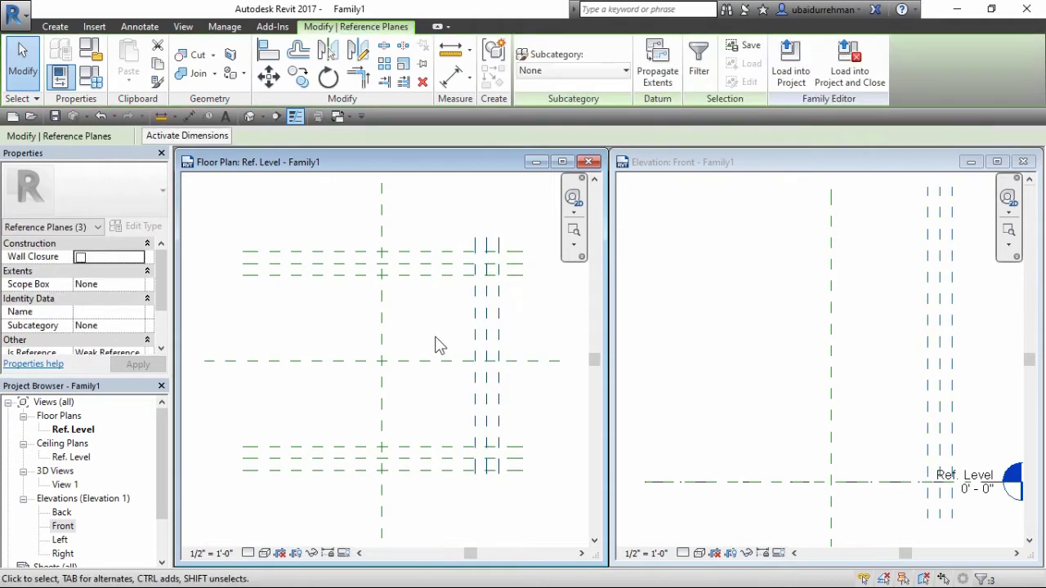
pyautogui.click(327, 50)
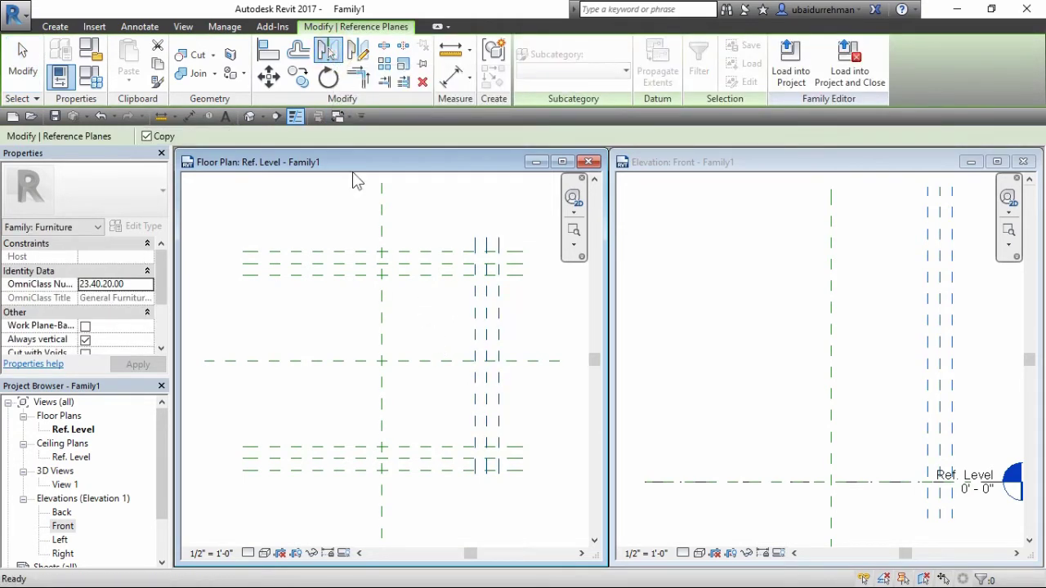
pyautogui.click(380, 294)
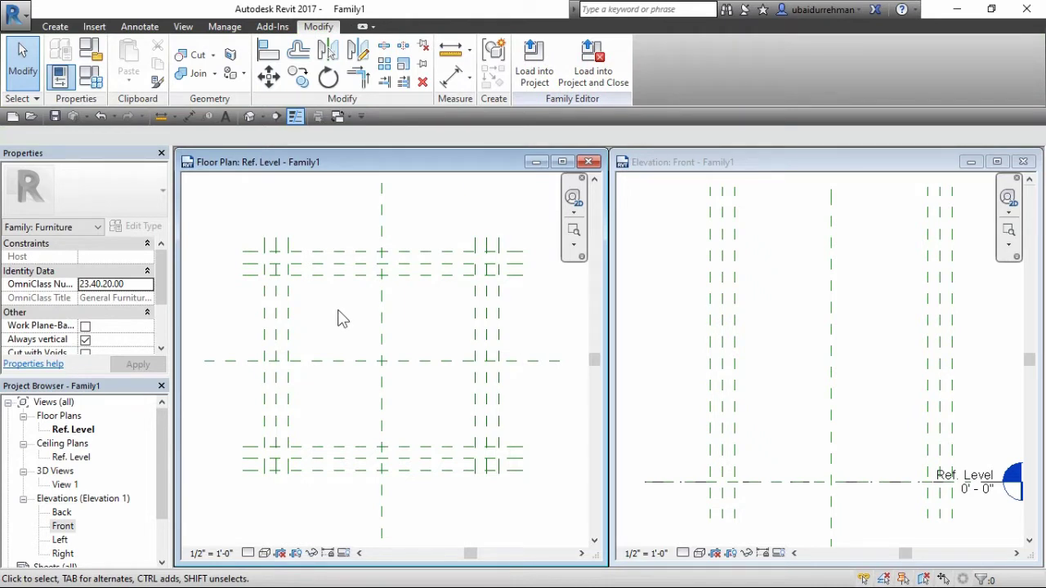
pyautogui.click(646, 333)
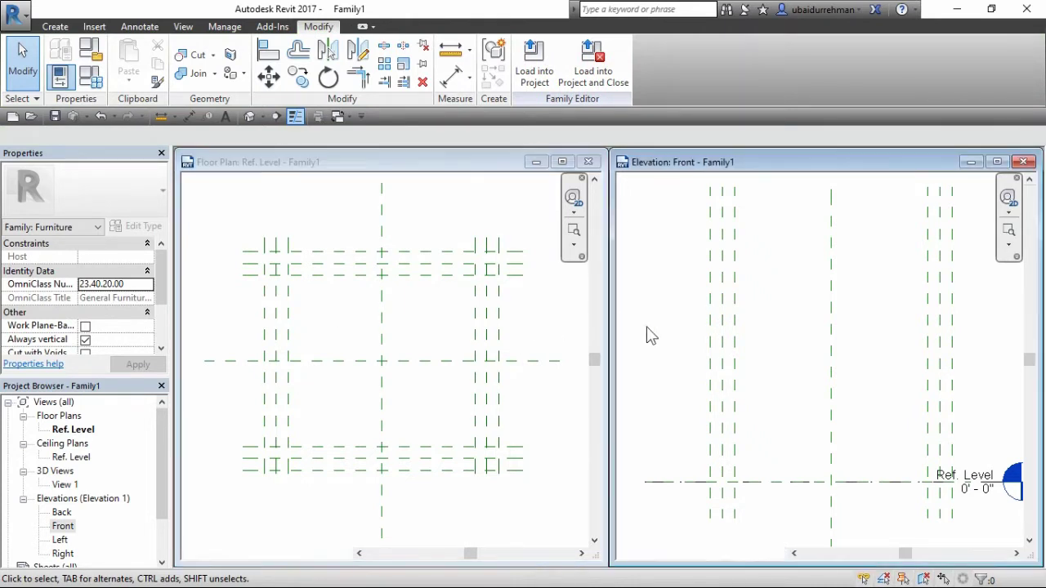
# Draw four horizontal reference planes in the Front elevation, in a lower and an upper pair
pyautogui.click(59, 27)
pyautogui.press('r')
pyautogui.press('p')
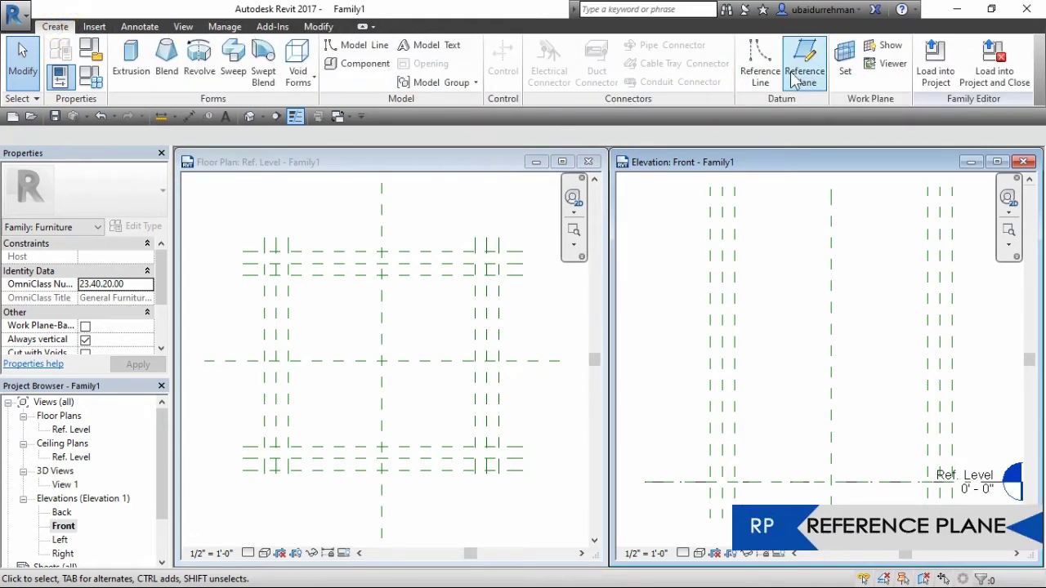
pyautogui.click(658, 406)
pyautogui.click(993, 403)
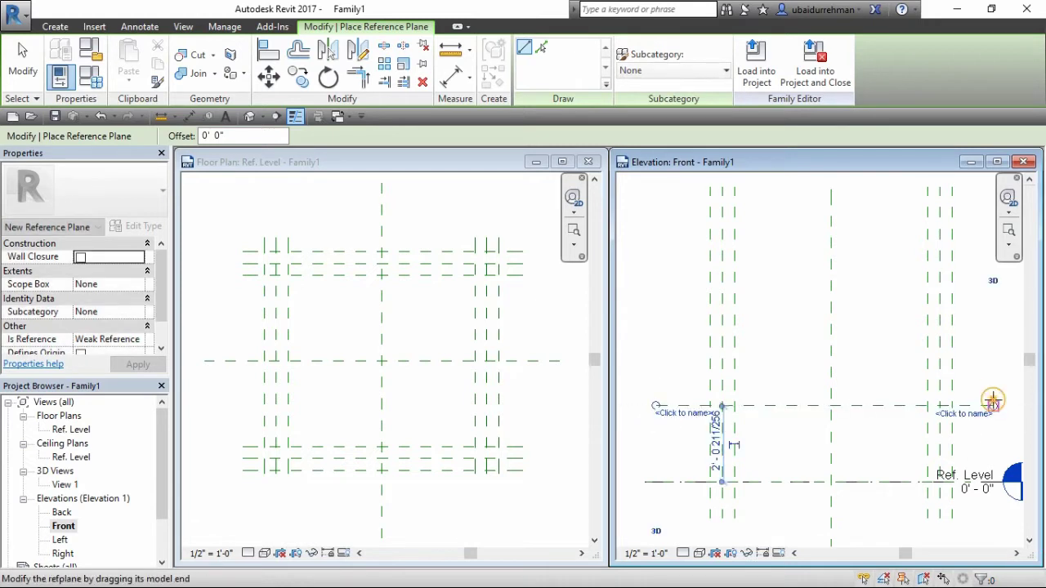
pyautogui.click(655, 395)
pyautogui.click(990, 395)
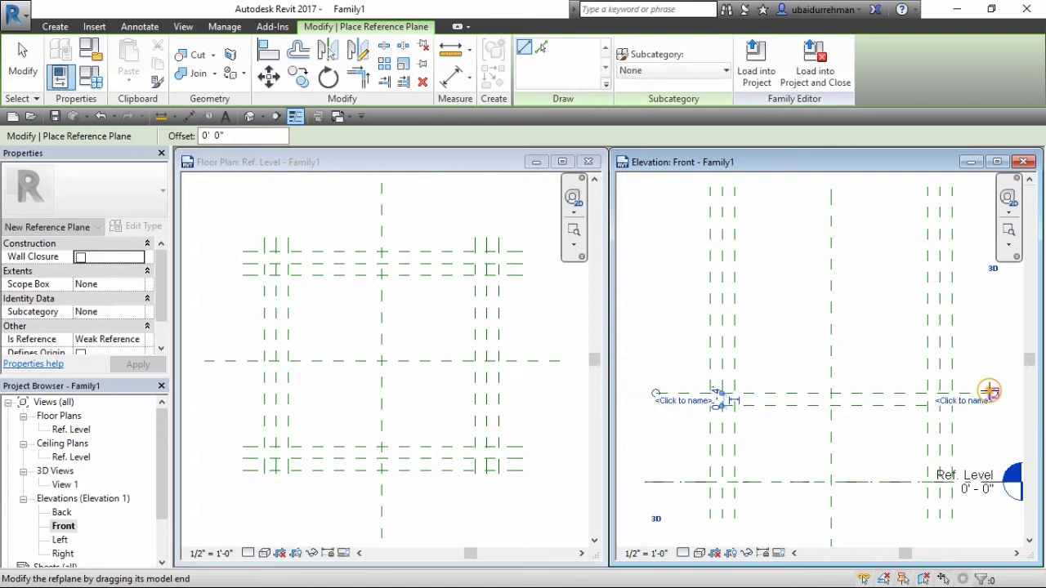
pyautogui.click(655, 330)
pyautogui.click(992, 329)
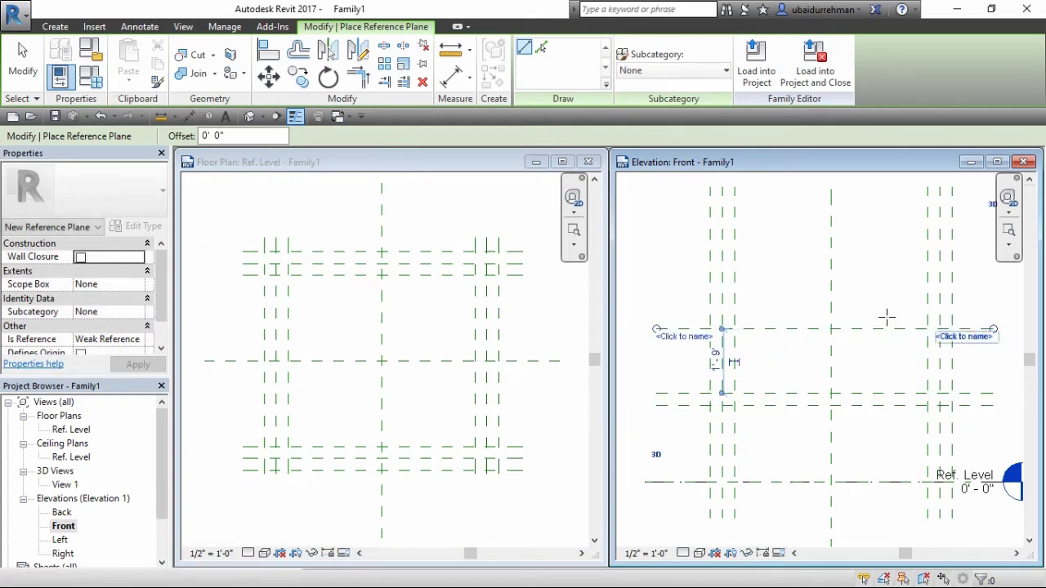
pyautogui.click(660, 313)
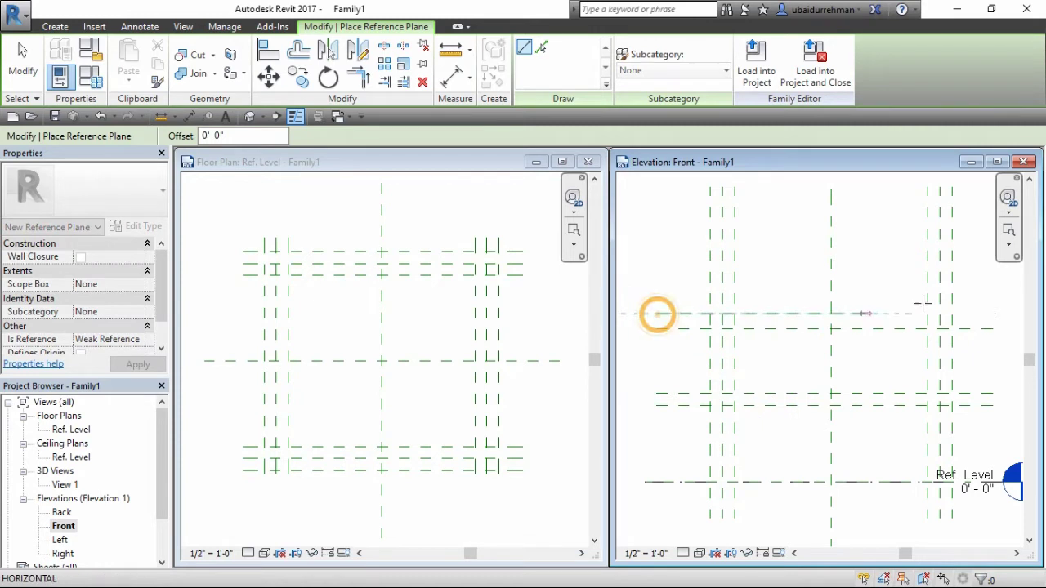
pyautogui.click(991, 313)
pyautogui.press('Escape')
pyautogui.press('Escape')
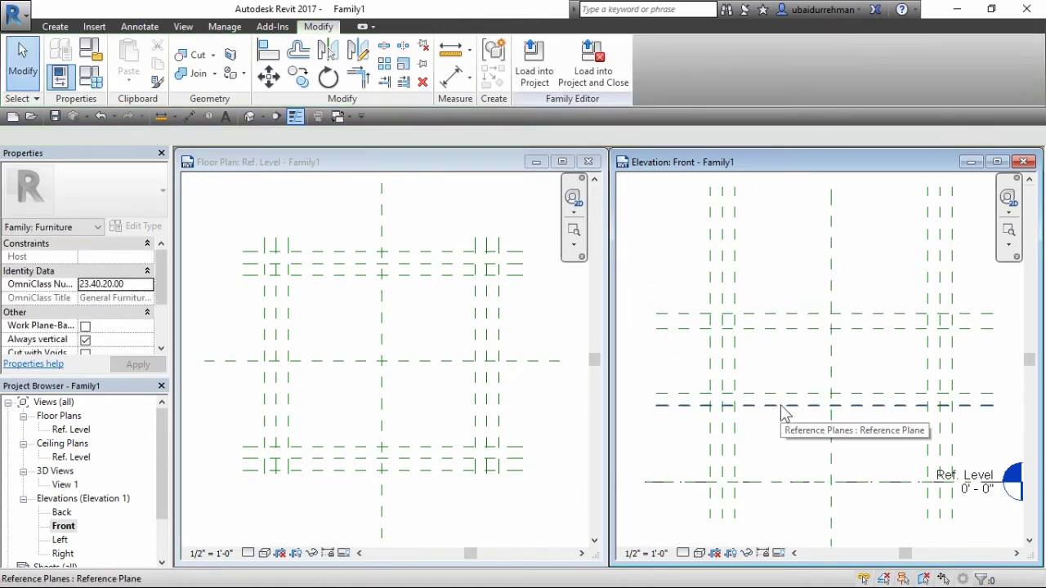
# Set the lower pair's heights: 1 above Ref. Level, then 2" spacing between them
pyautogui.click(781, 407)
pyautogui.click(717, 442)
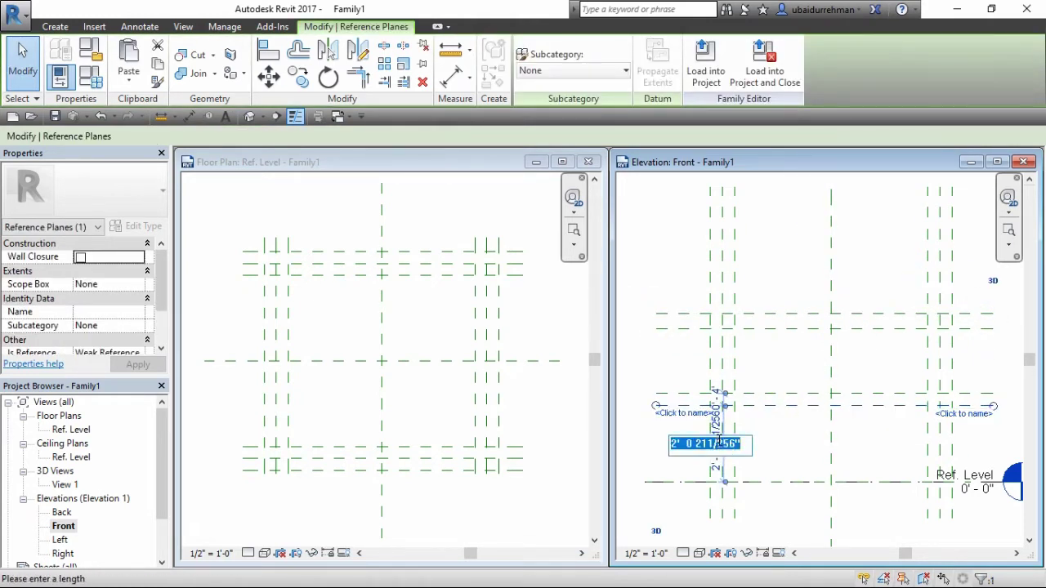
pyautogui.write('1')
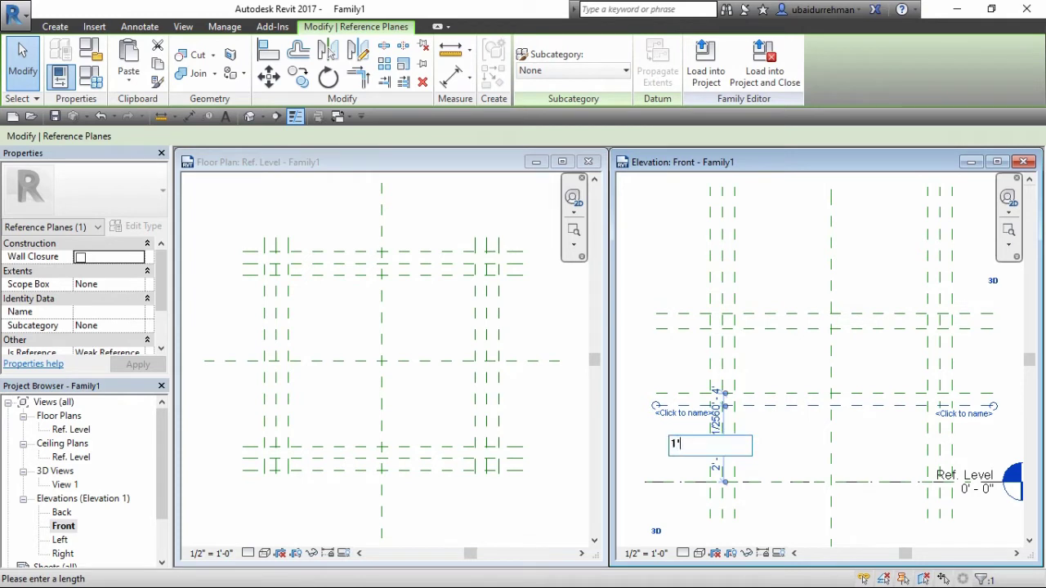
pyautogui.press('Return')
pyautogui.press('Escape')
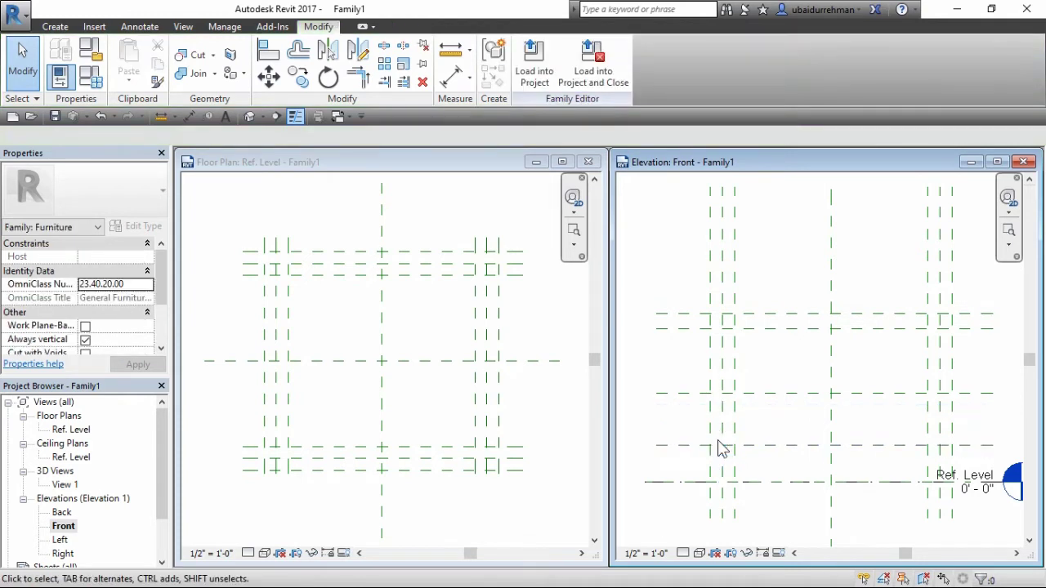
pyautogui.click(759, 394)
pyautogui.click(716, 425)
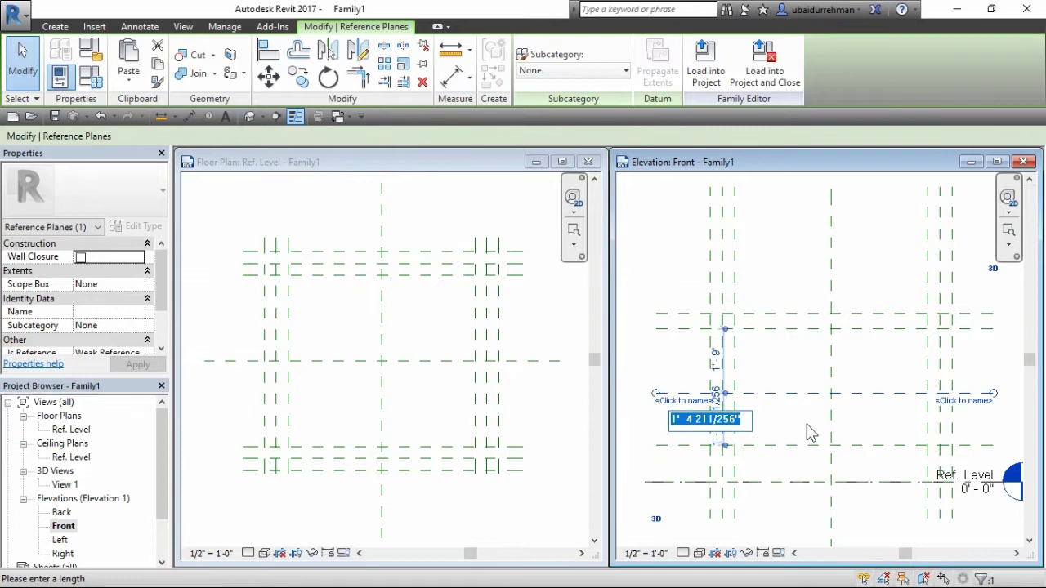
pyautogui.write('2"')
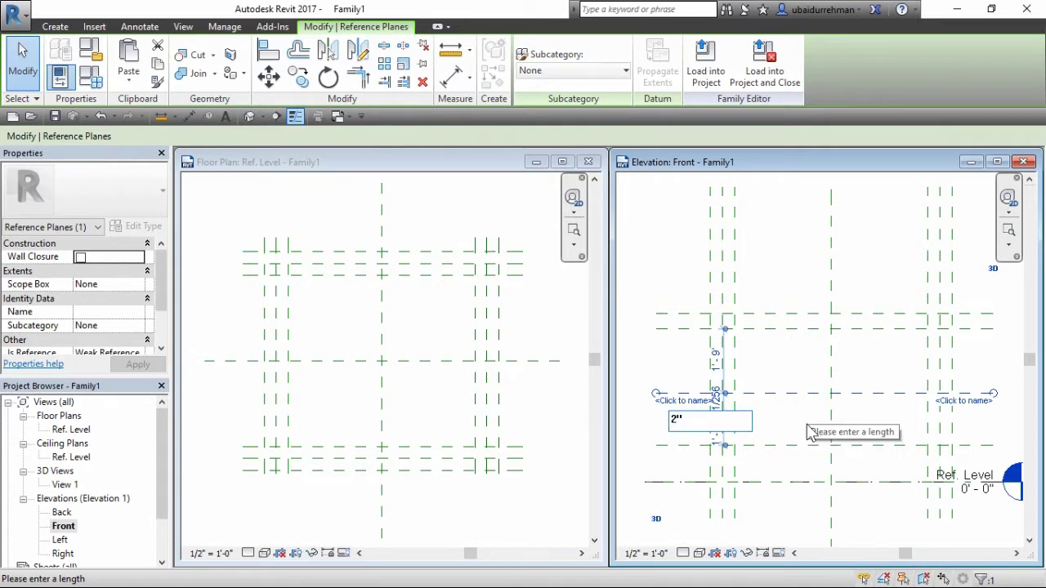
pyautogui.press('Return')
pyautogui.press('Escape')
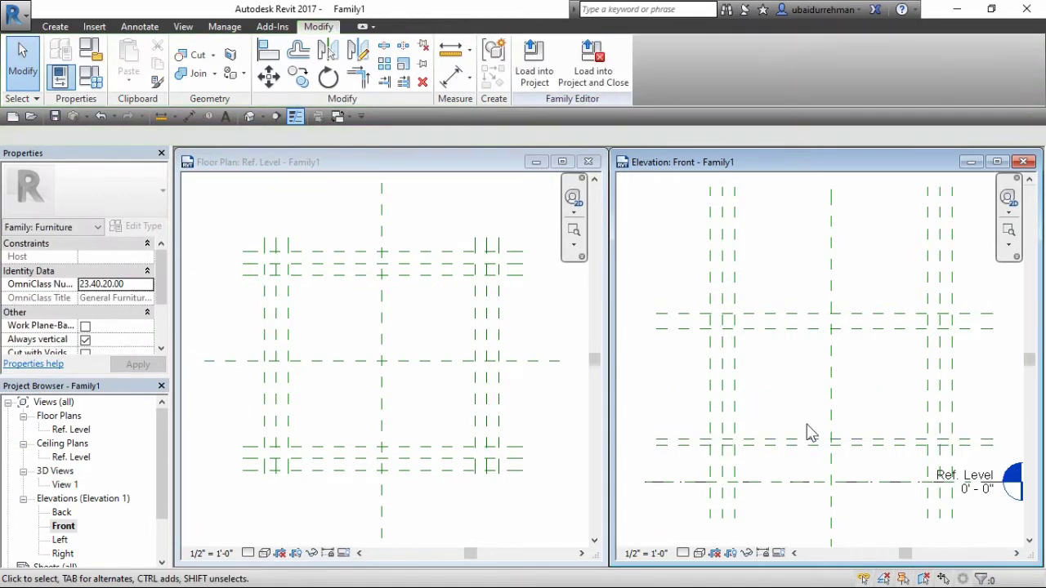
# Set the upper pair's distances to 3 and 1'
pyautogui.click(790, 332)
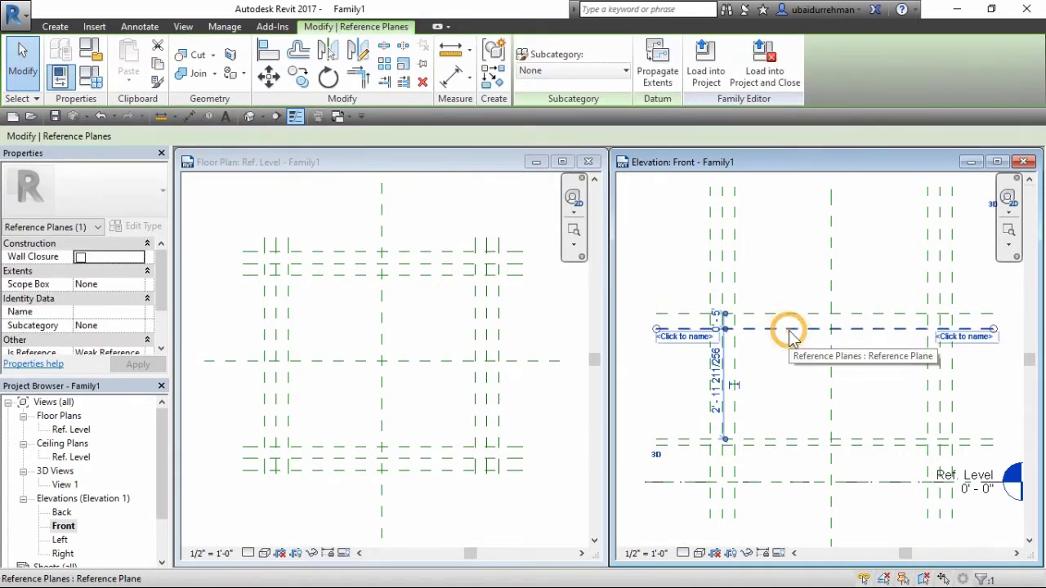
pyautogui.click(719, 374)
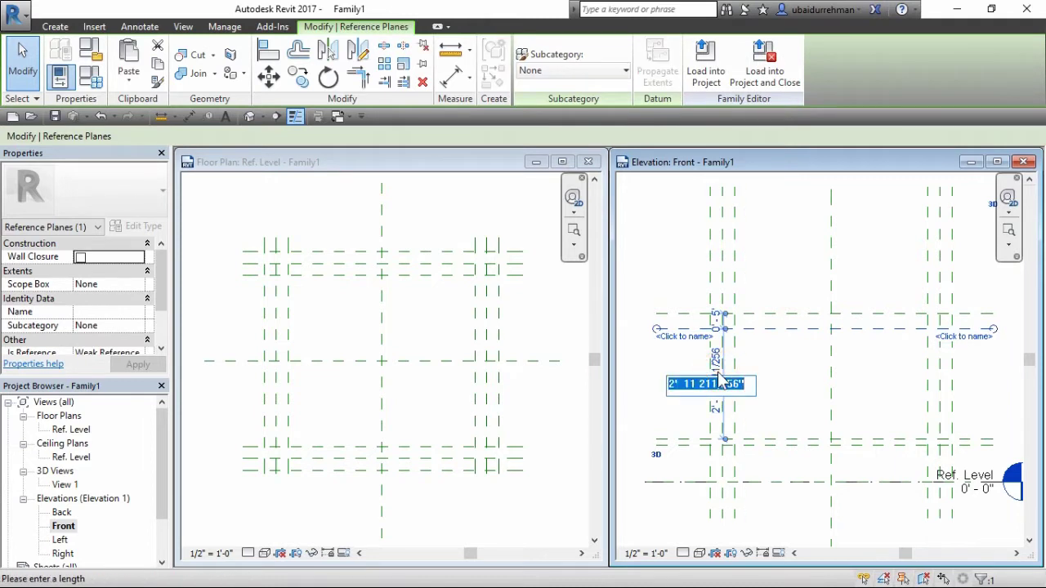
pyautogui.write('3')
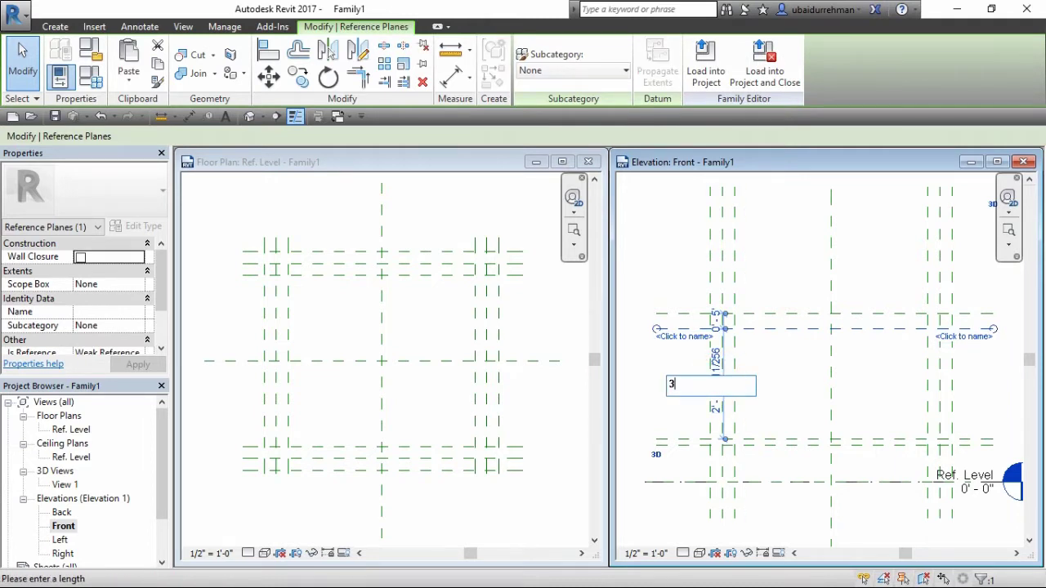
pyautogui.press('Return')
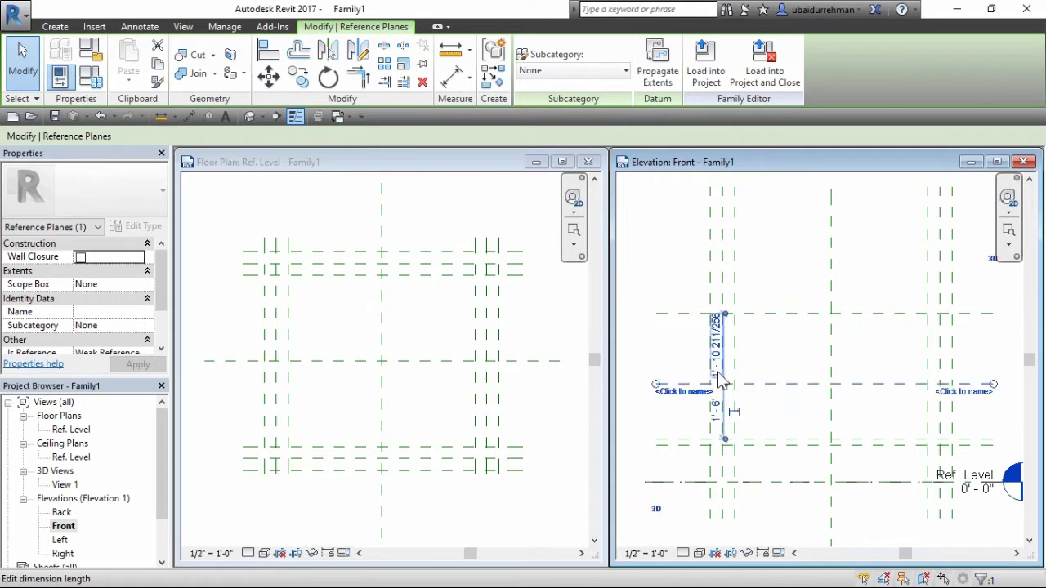
pyautogui.press('Escape')
pyautogui.click(686, 315)
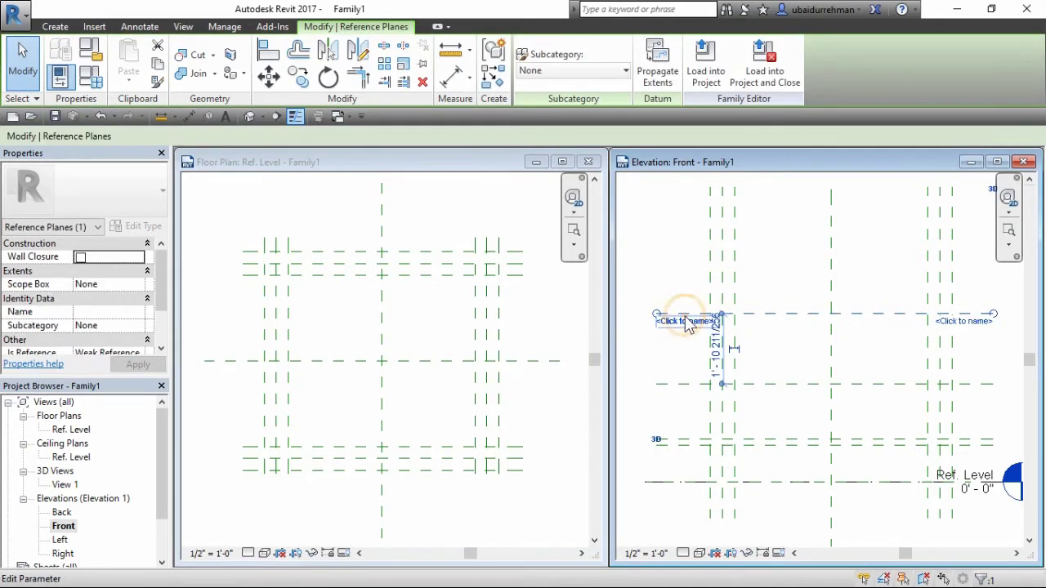
pyautogui.click(716, 352)
pyautogui.write("1'")
pyautogui.press('Return')
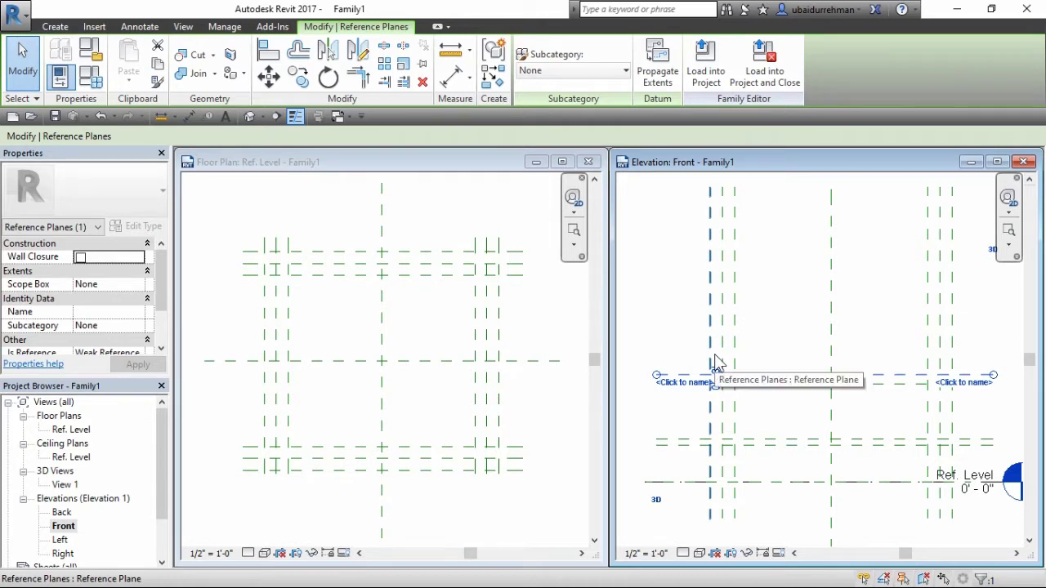
pyautogui.press('Escape')
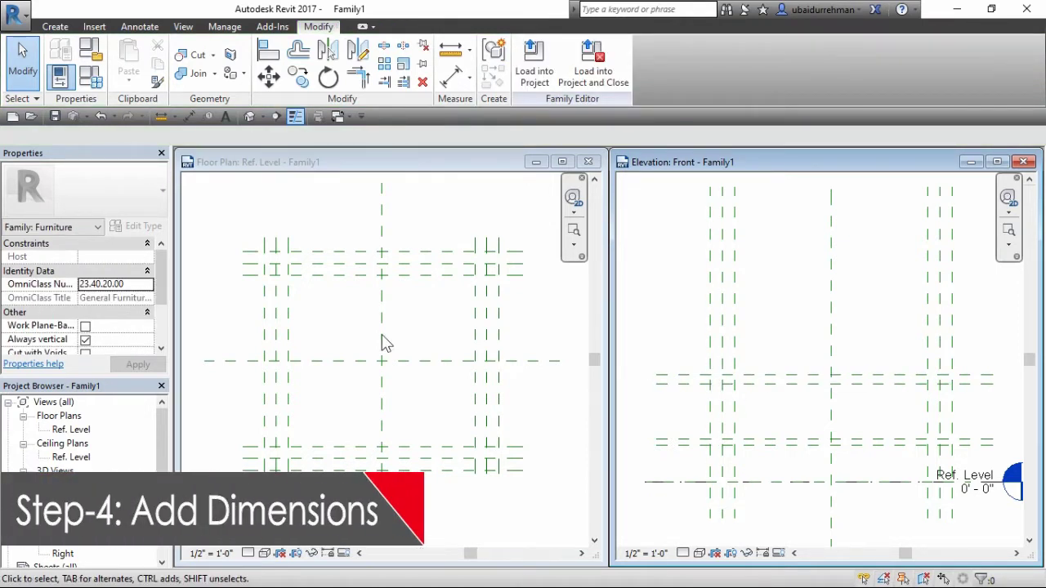
# Place an aligned dimension across the left, centre and right vertical planes of the plan
pyautogui.click(414, 325)
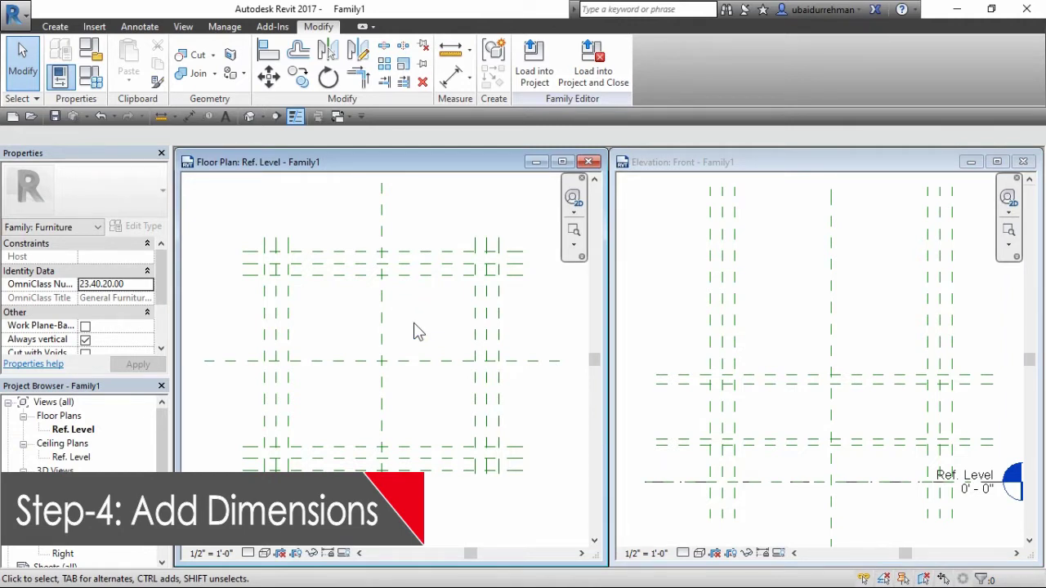
pyautogui.click(452, 79)
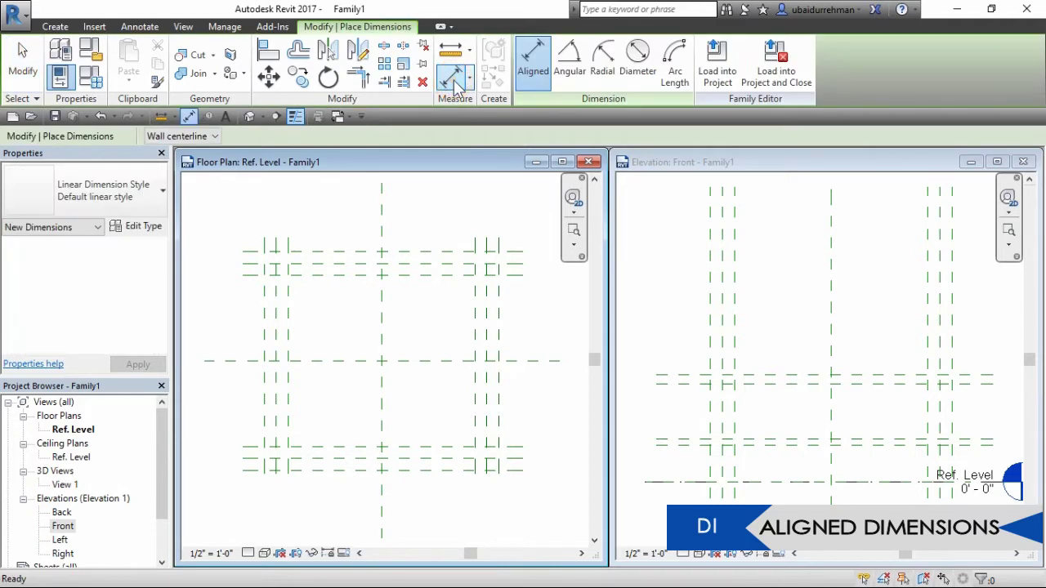
pyautogui.click(288, 239)
pyautogui.click(381, 240)
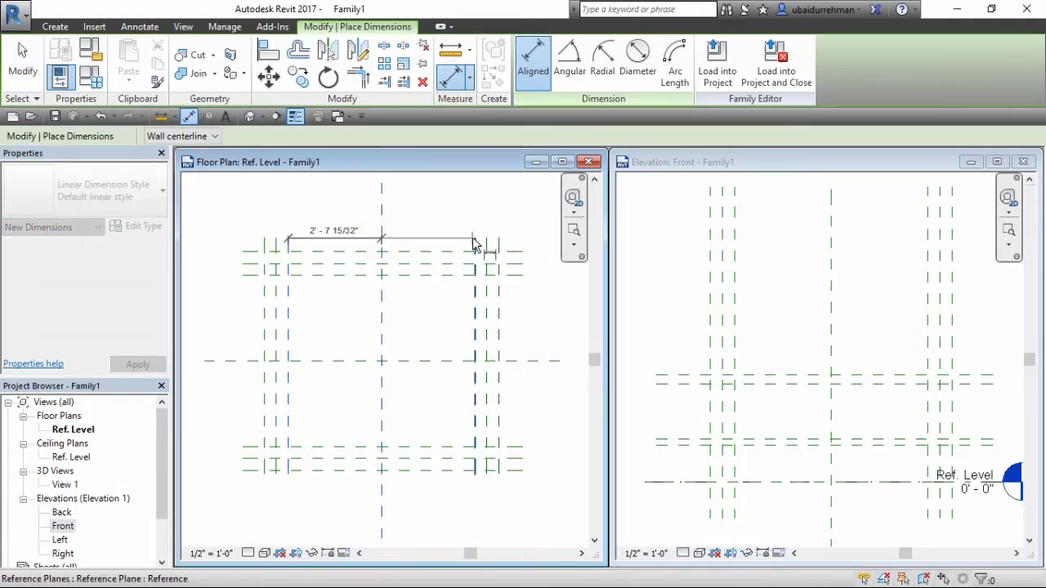
pyautogui.click(475, 240)
pyautogui.click(444, 223)
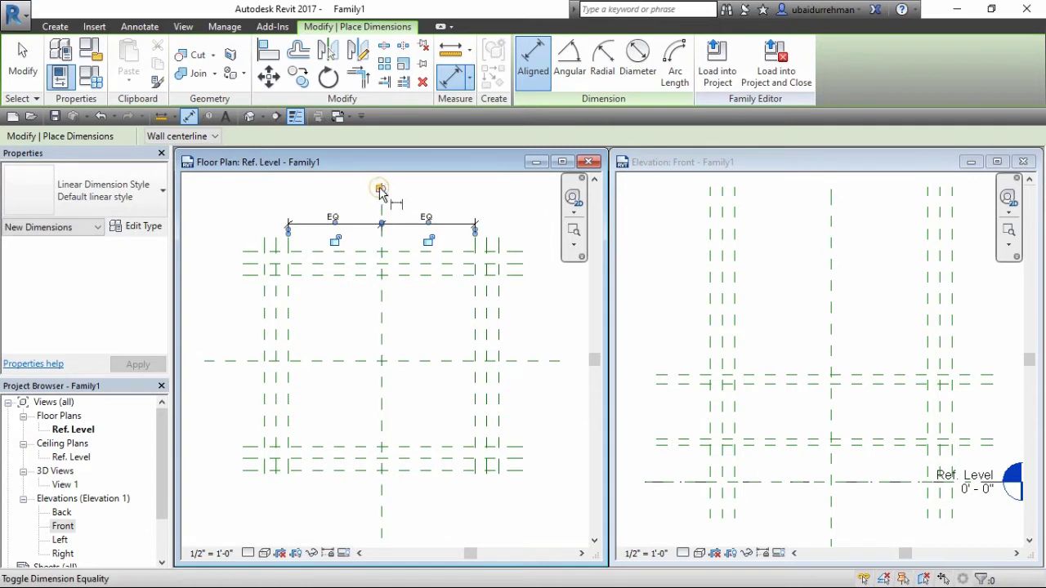
# Dimension the top, centre and bottom horizontal planes and set the depth string to EQ
pyautogui.click(249, 276)
pyautogui.click(247, 362)
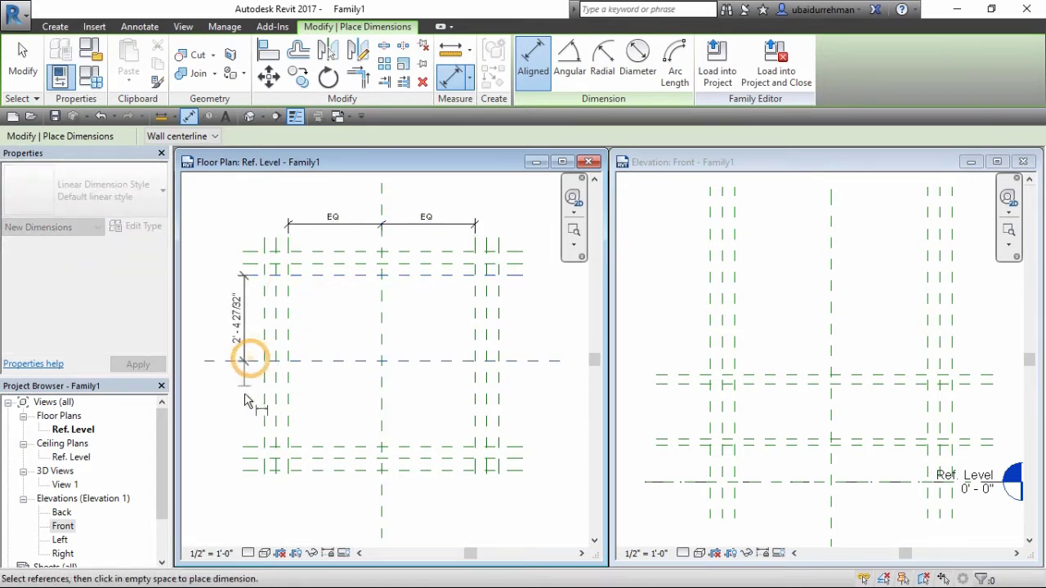
pyautogui.click(246, 443)
pyautogui.click(246, 436)
pyautogui.click(279, 361)
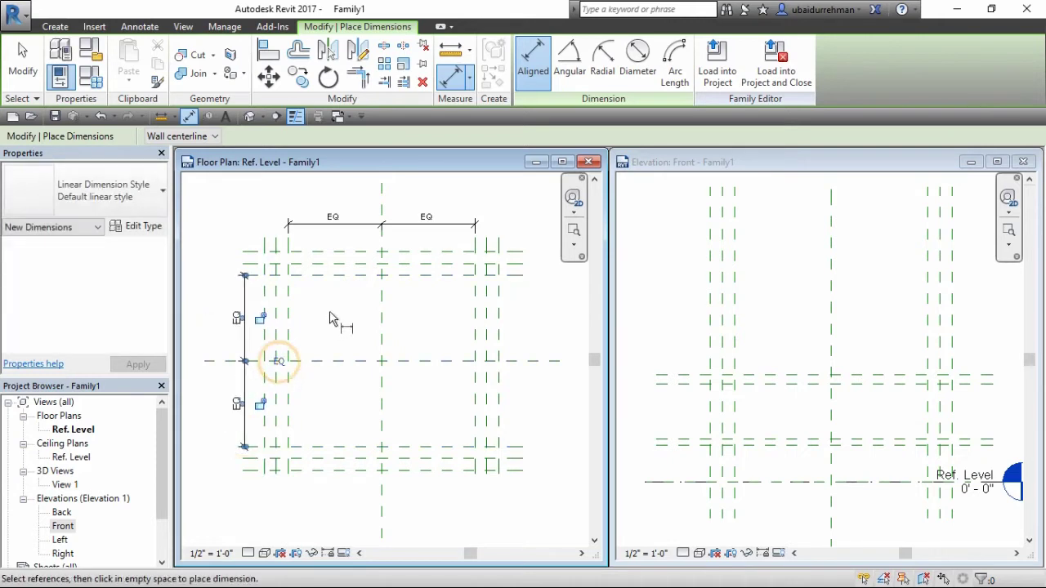
pyautogui.press('Escape')
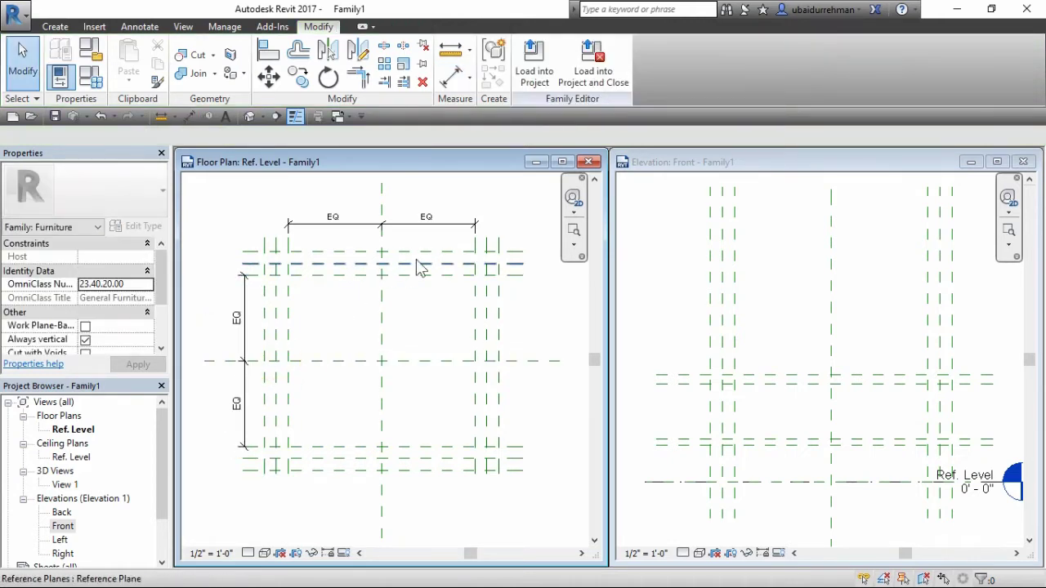
# Dimension and lock the 4" top-right plane pair, then dimension the bottom-left pair
pyautogui.click(450, 85)
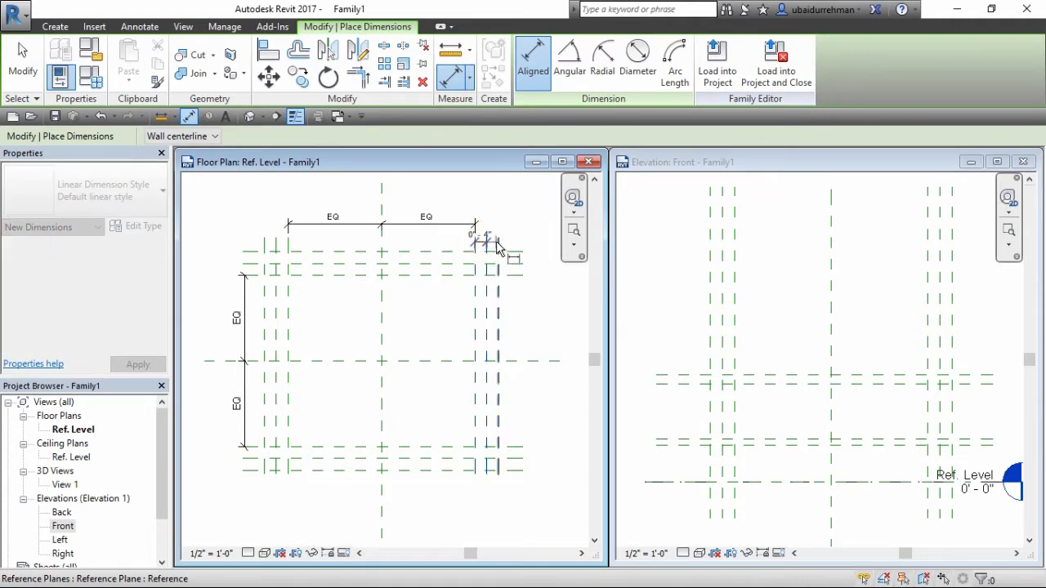
pyautogui.click(488, 235)
pyautogui.click(514, 237)
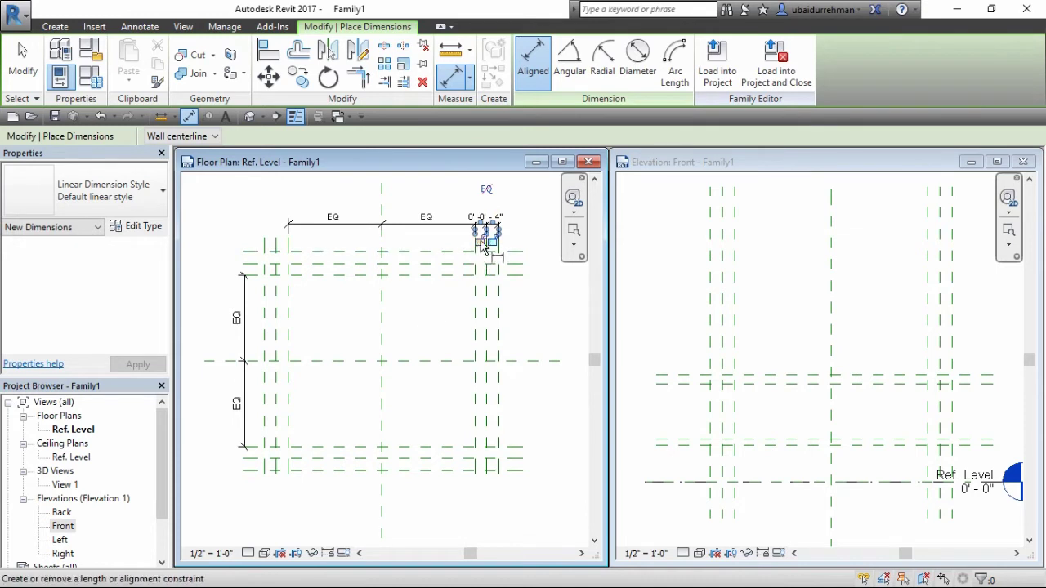
pyautogui.click(491, 242)
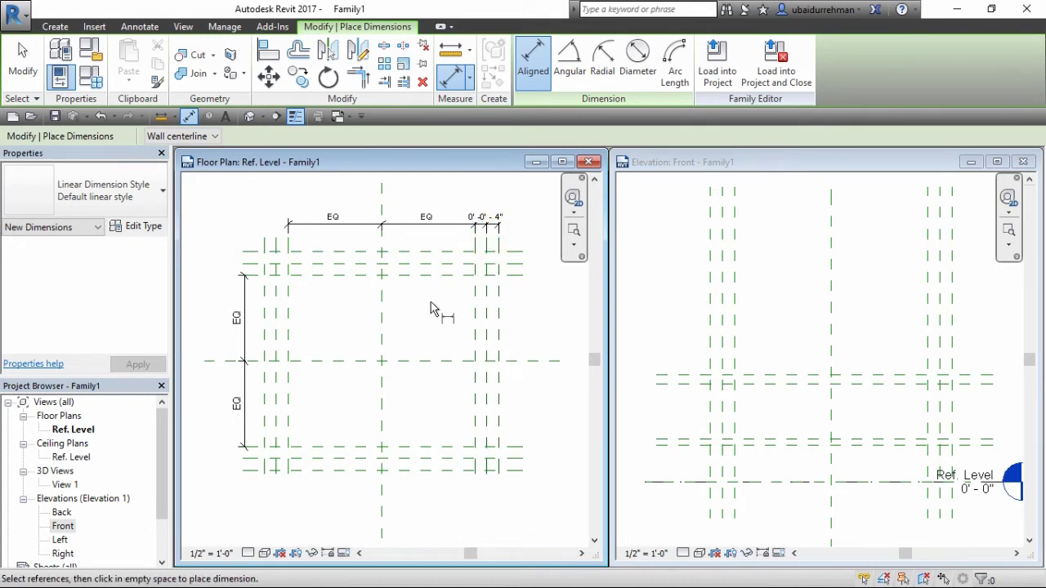
pyautogui.click(265, 479)
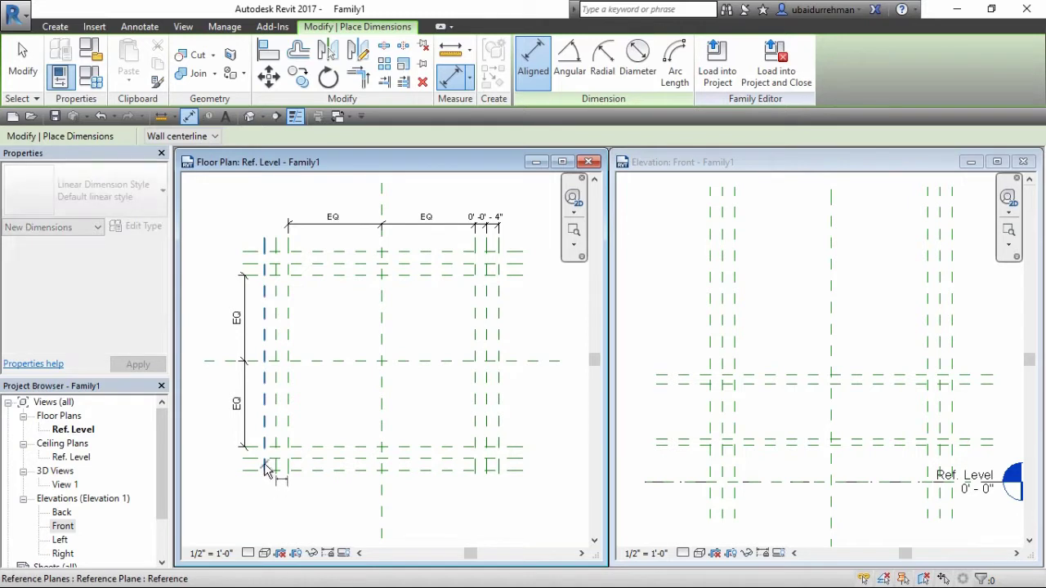
pyautogui.click(282, 466)
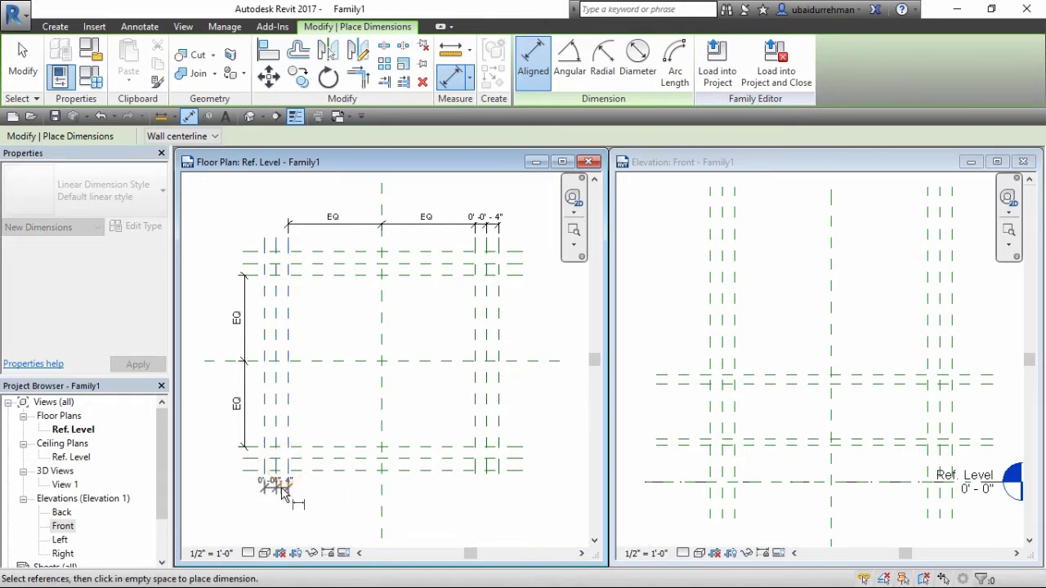
pyautogui.click(278, 500)
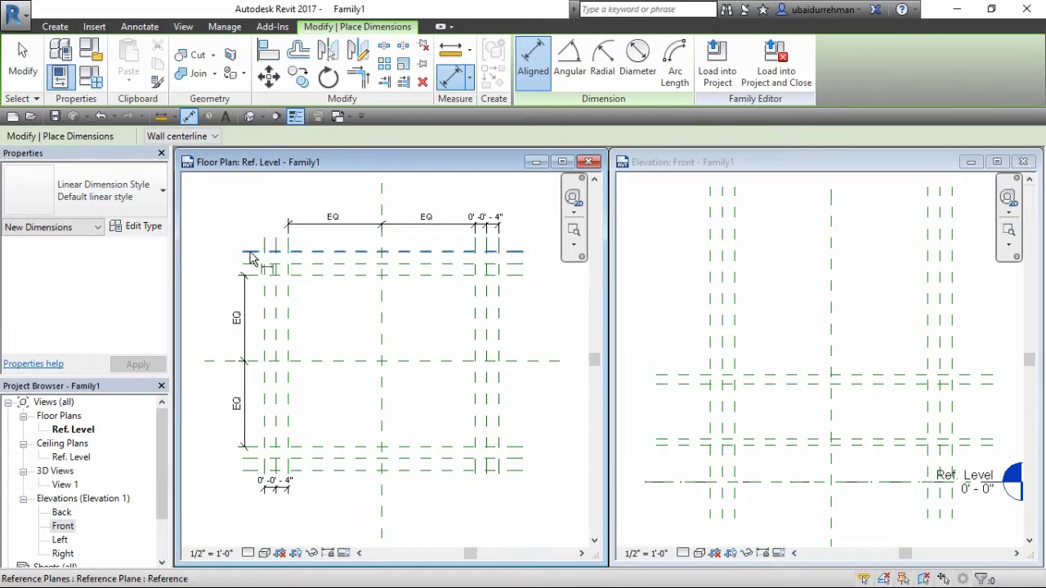
# Dimension the 4" gaps of the upper-left and lower-right plane pairs
pyautogui.click(249, 251)
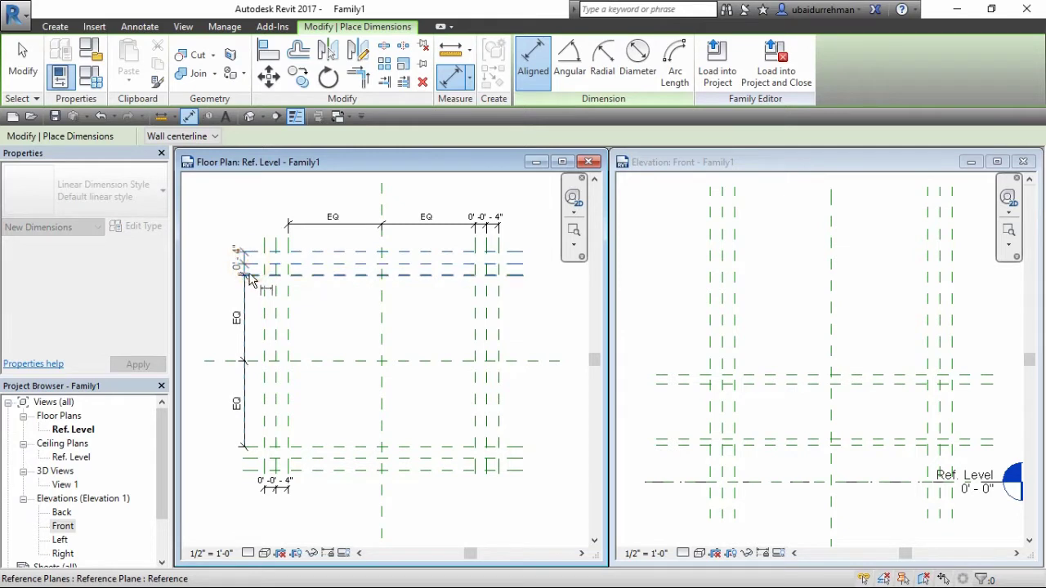
pyautogui.click(243, 273)
pyautogui.click(230, 266)
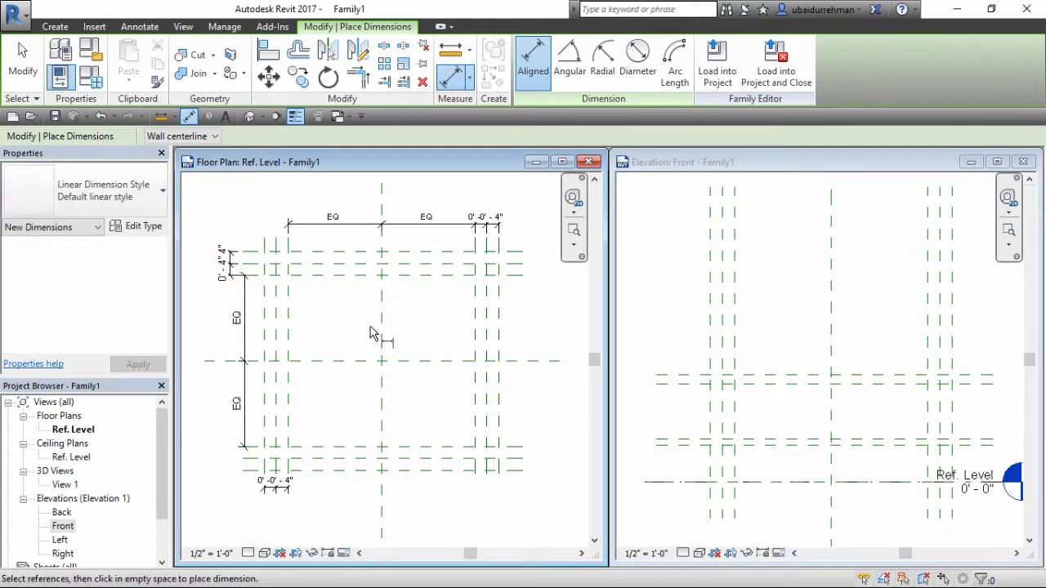
pyautogui.click(510, 448)
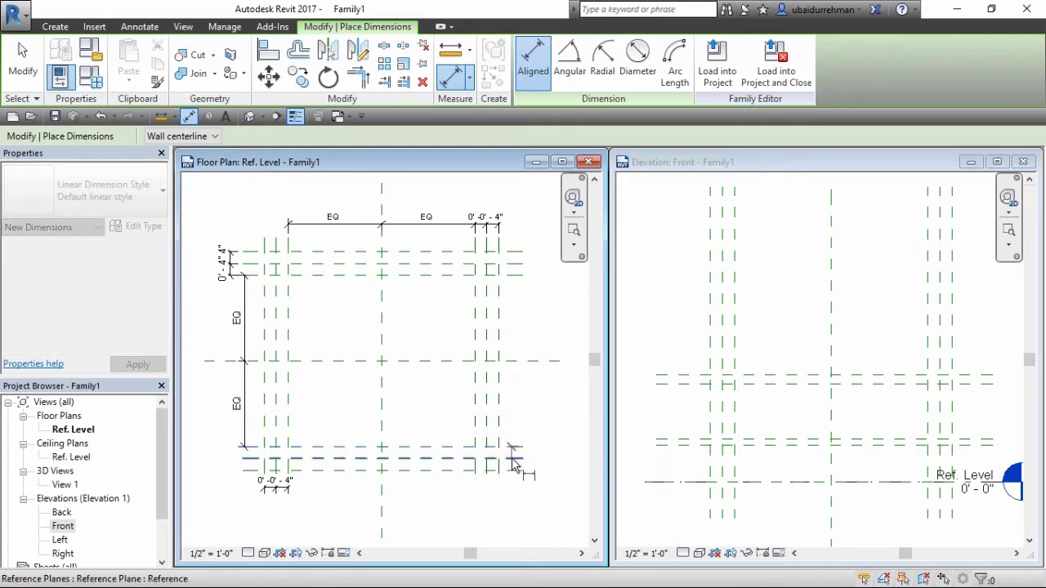
pyautogui.click(515, 472)
pyautogui.click(533, 474)
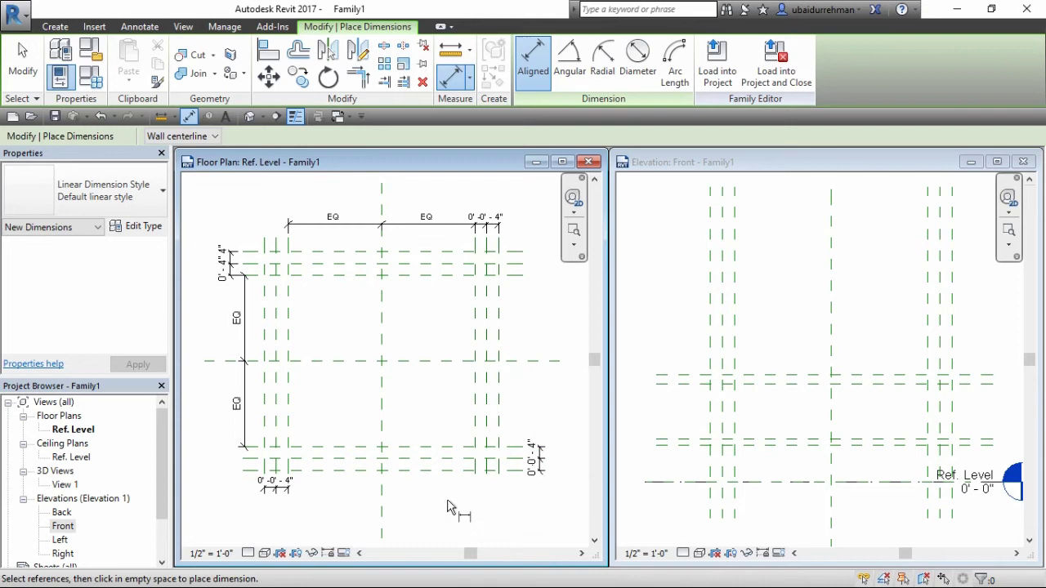
pyautogui.press('Escape')
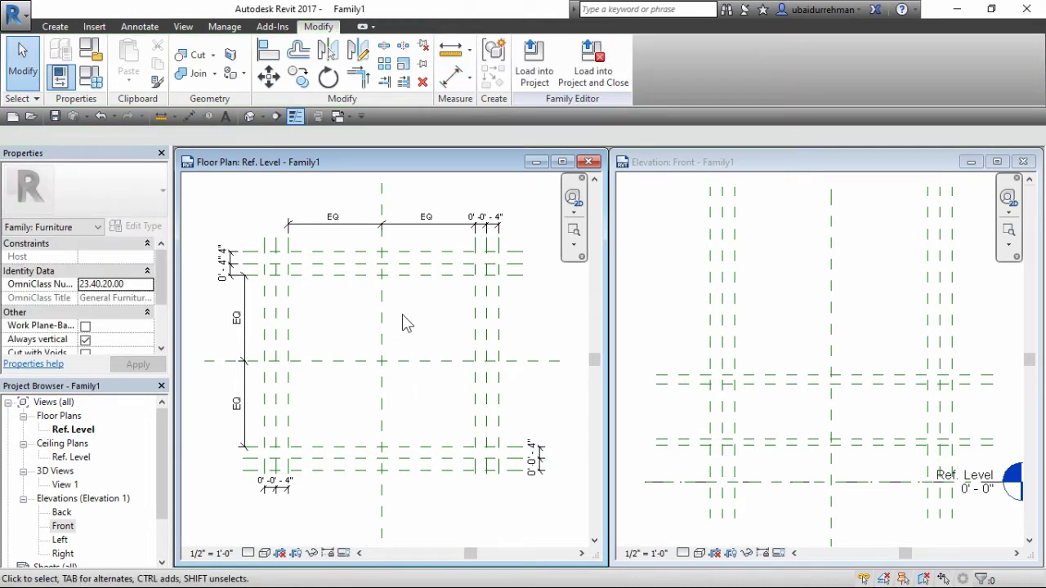
# Dimension the outer reference planes: 6' - 6 15/16" width above, 6' - 1 23/32" depth at left
pyautogui.click(452, 77)
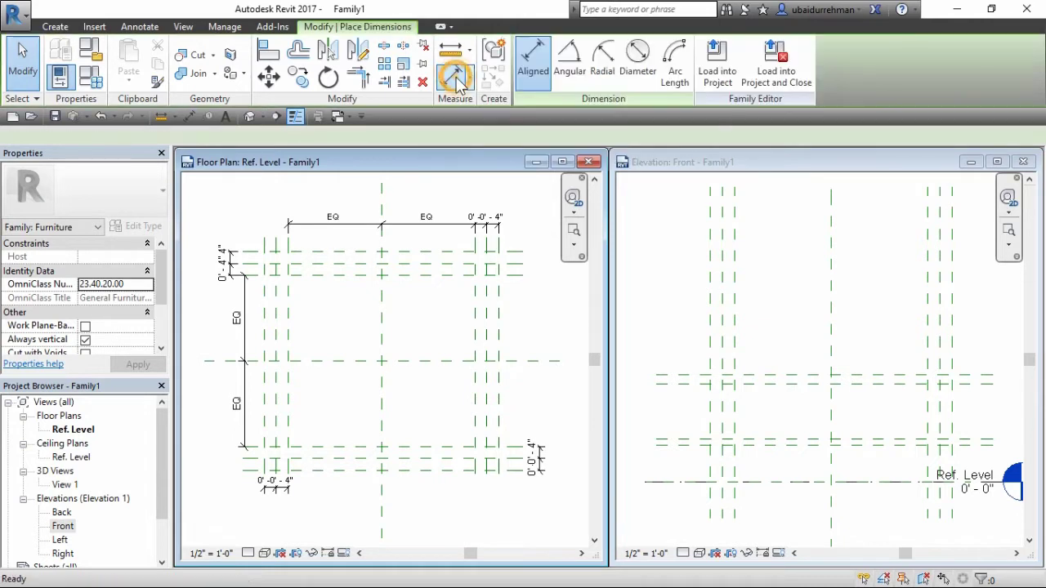
pyautogui.click(265, 244)
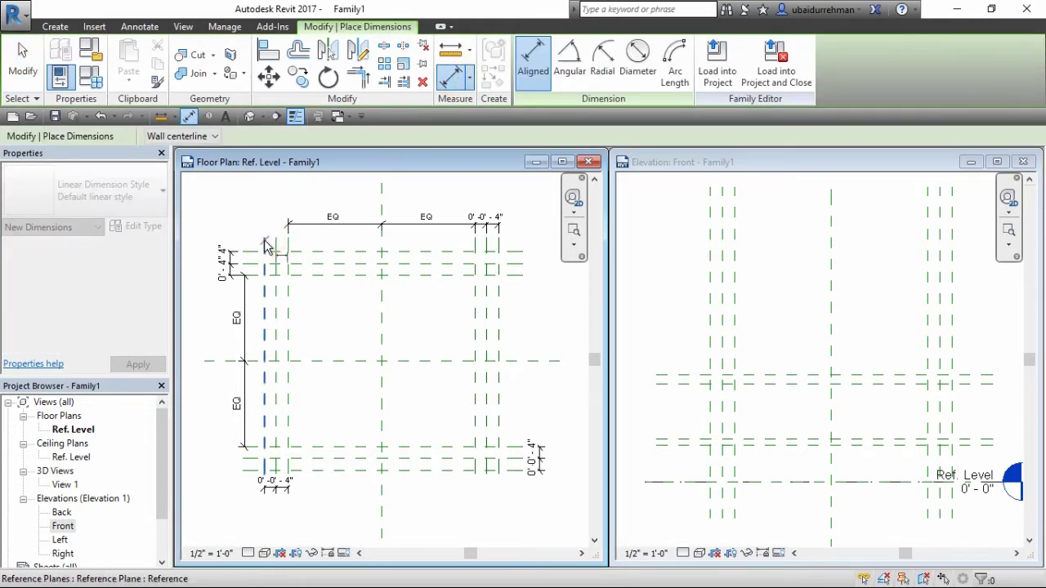
pyautogui.click(499, 245)
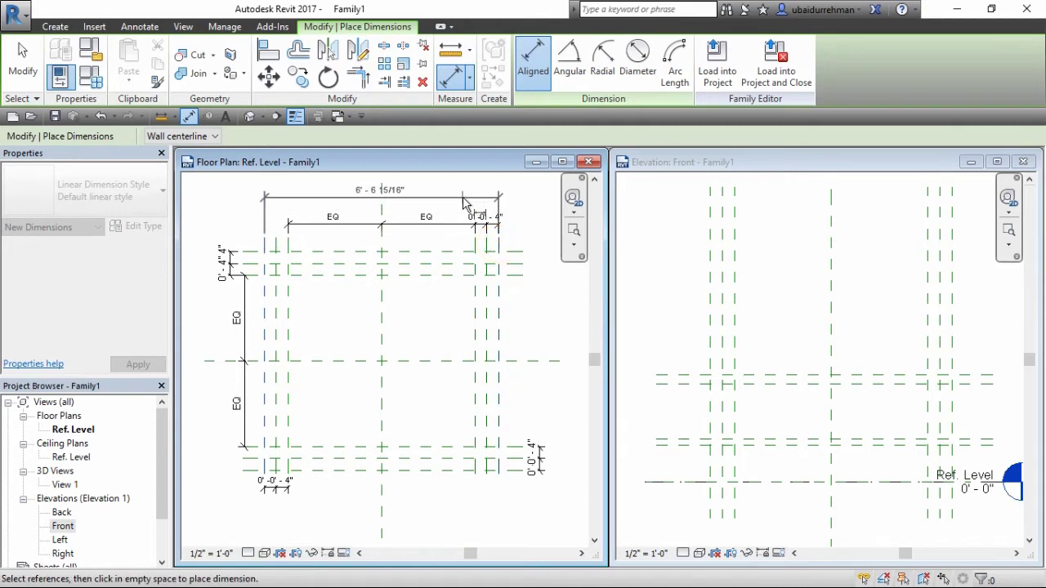
pyautogui.click(462, 198)
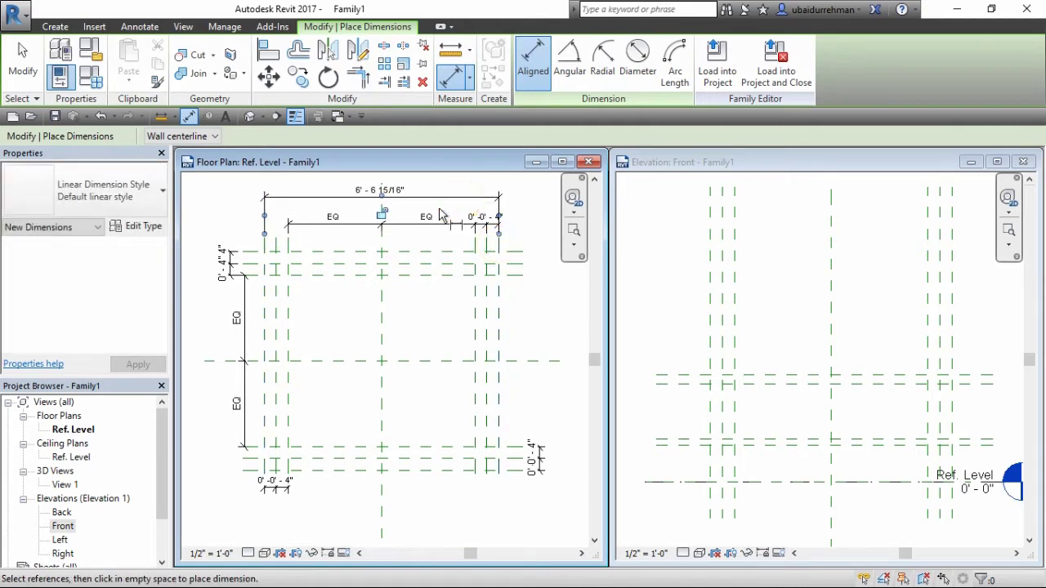
pyautogui.click(343, 300)
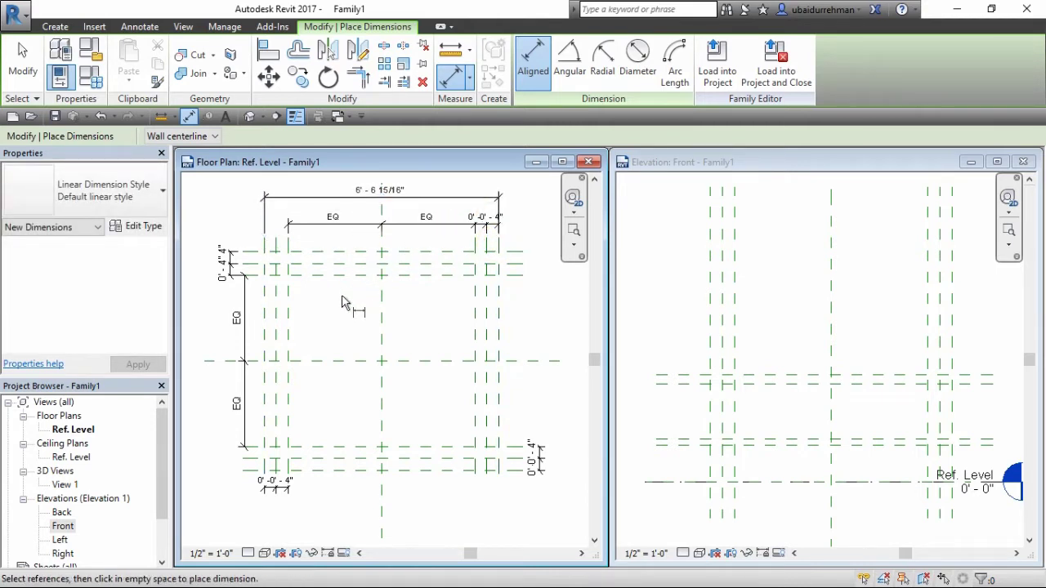
pyautogui.click(252, 253)
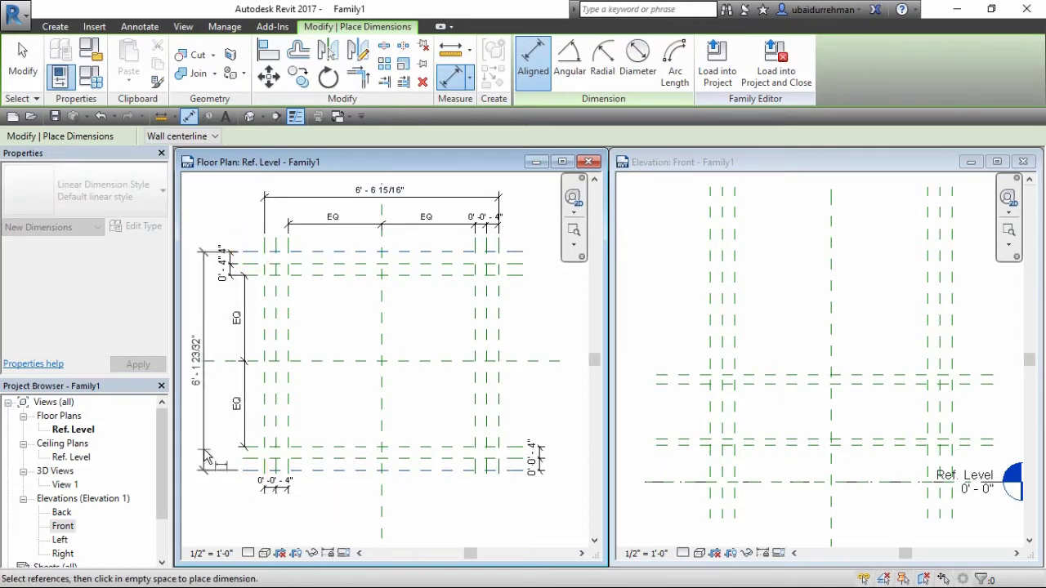
pyautogui.click(206, 459)
pyautogui.press('Escape')
pyautogui.press('Escape')
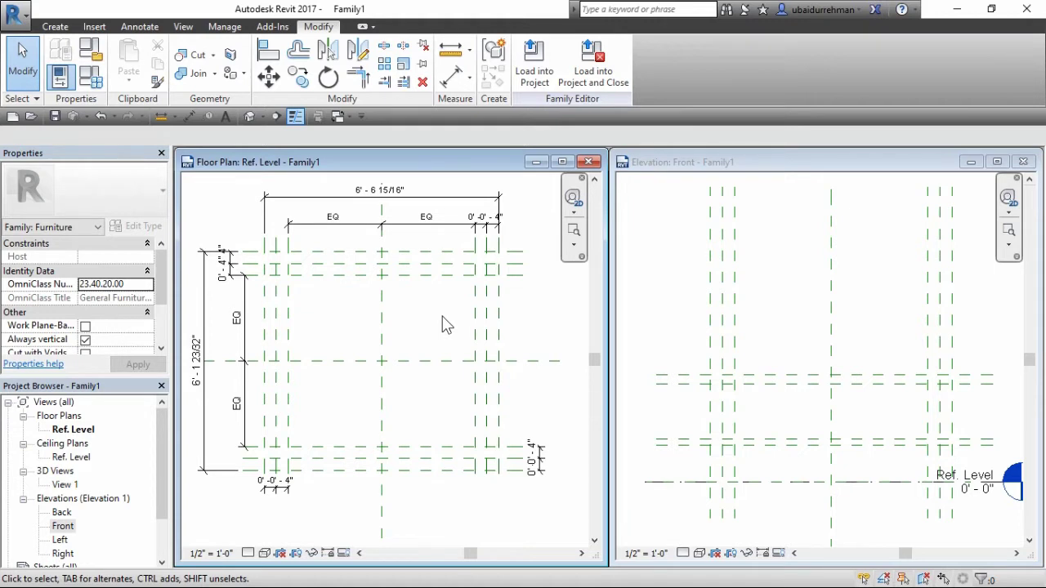
pyautogui.click(666, 294)
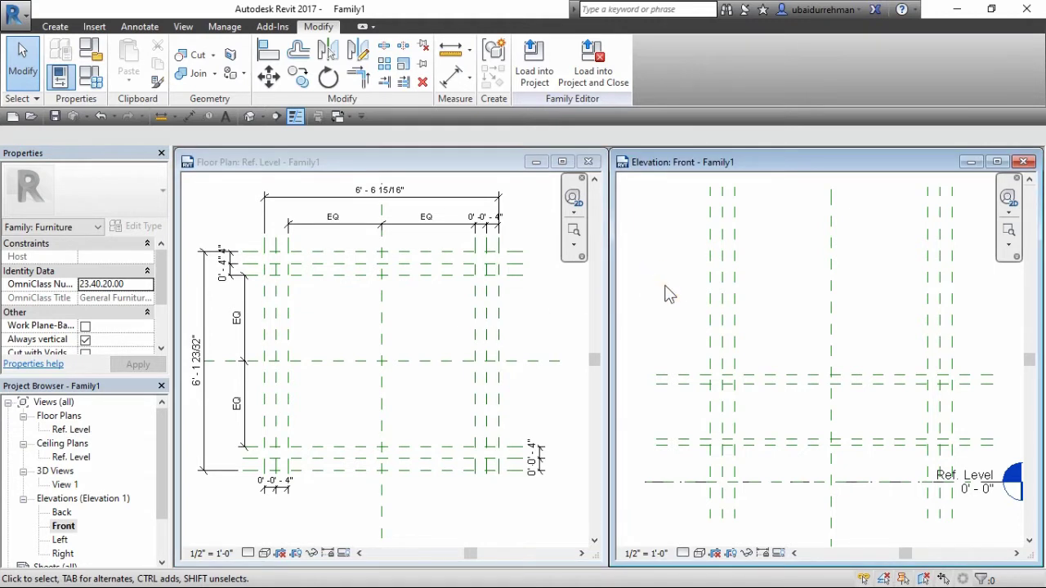
# Add a 2' - 11" height dimension from Ref. Level to the upper reference plane
pyautogui.click(452, 77)
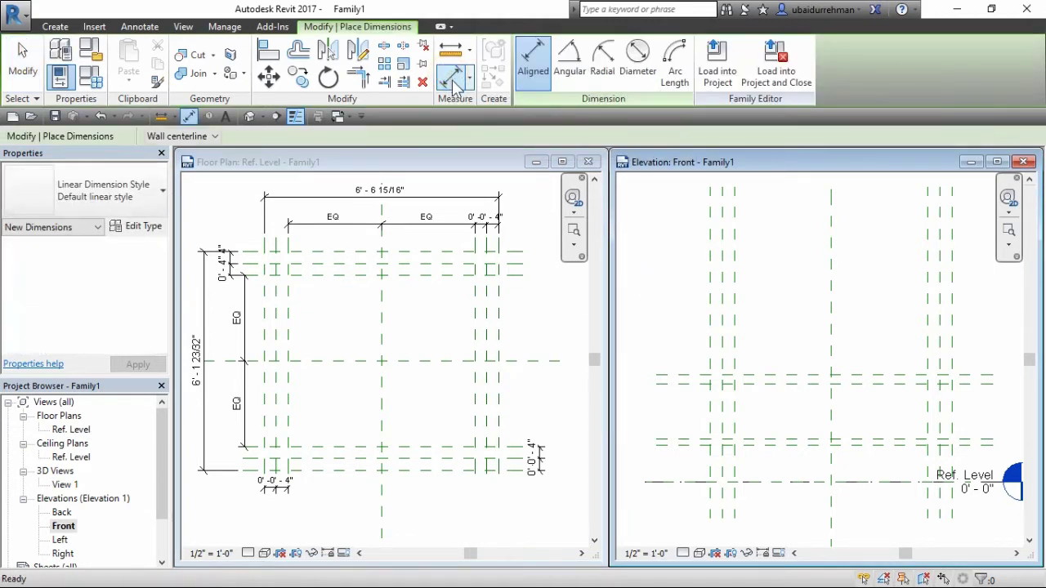
pyautogui.click(661, 484)
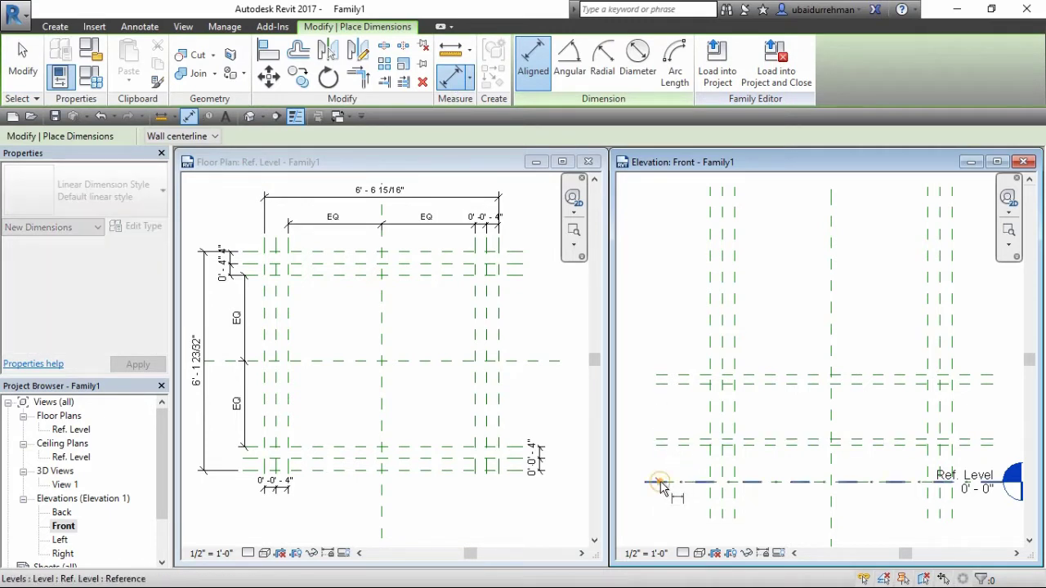
pyautogui.click(651, 376)
pyautogui.click(643, 379)
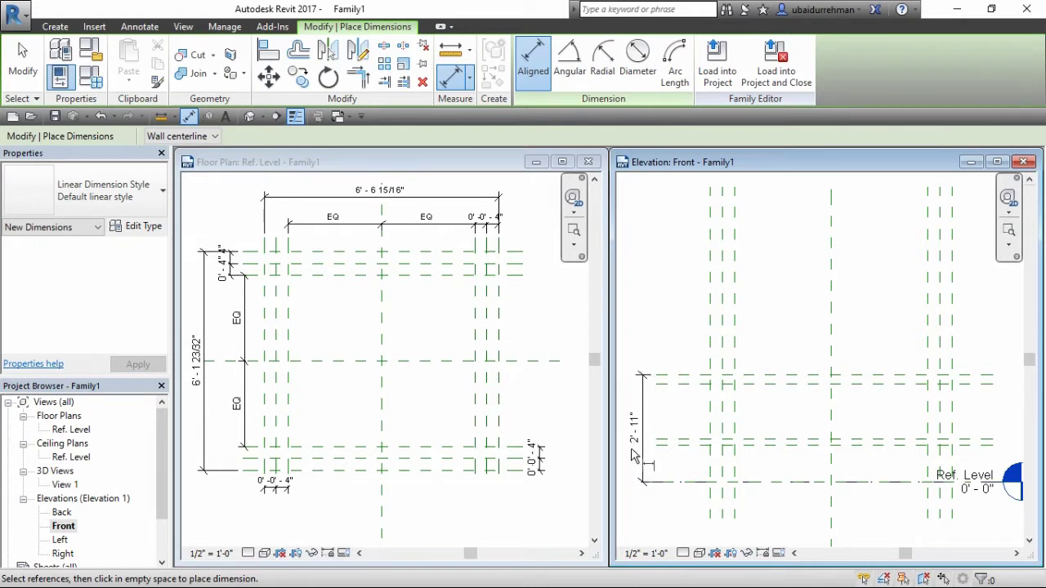
pyautogui.press('Escape')
pyautogui.press('Escape')
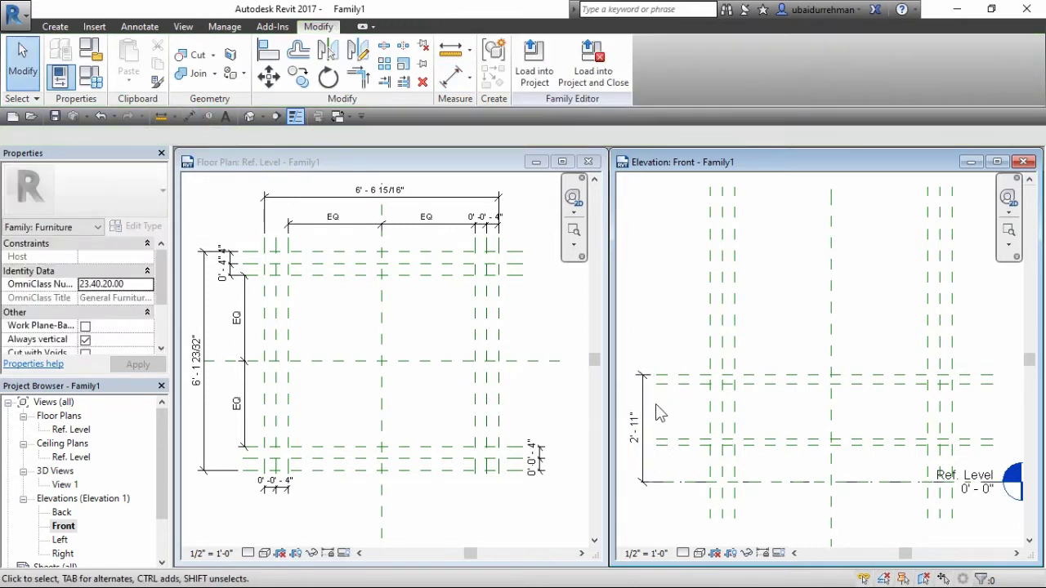
# Add a 1' - 0" dimension between the lower reference plane and Ref. Level
pyautogui.click(450, 77)
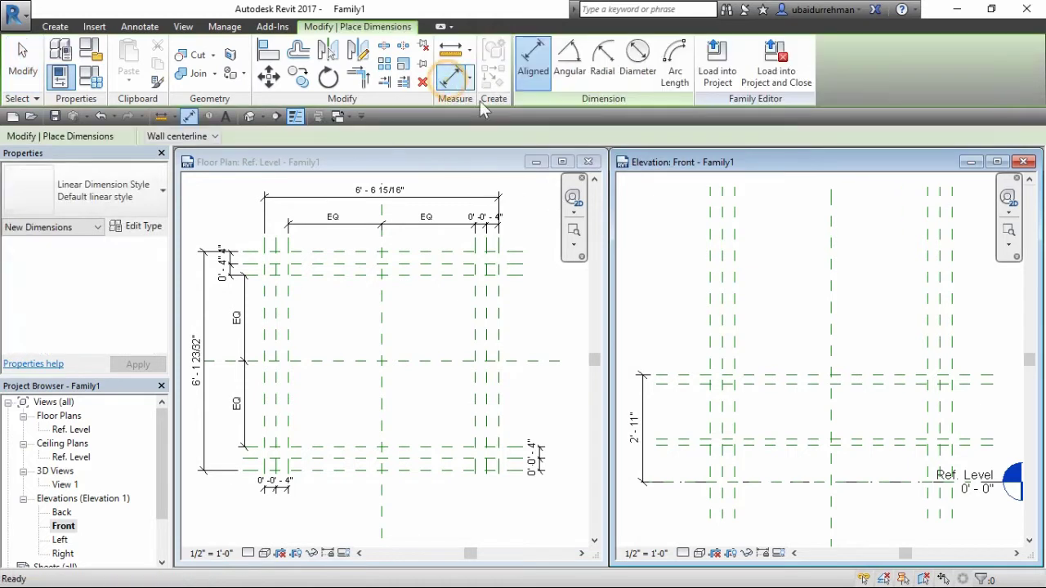
pyautogui.click(1005, 380)
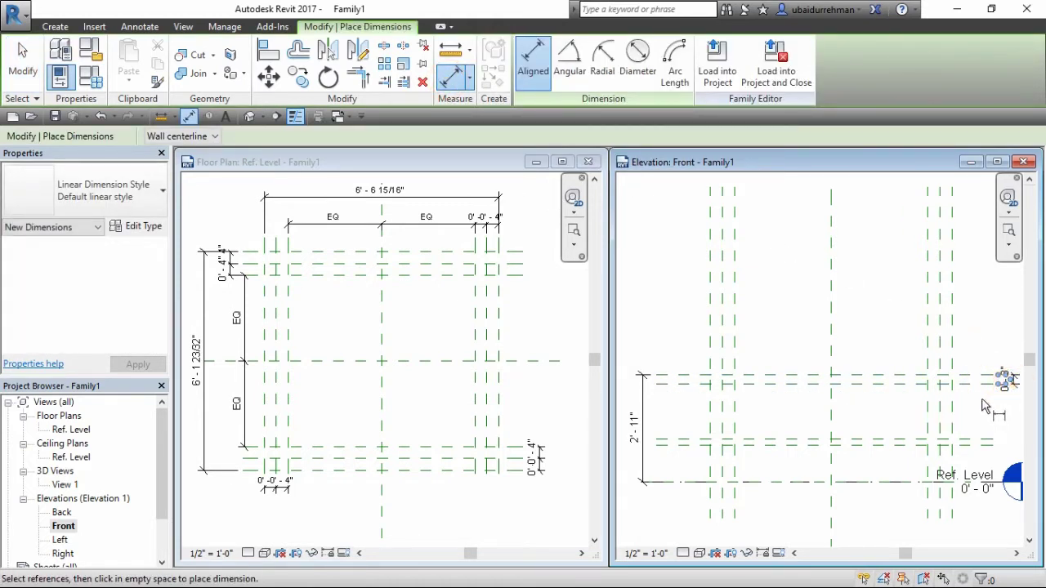
pyautogui.scroll(2, 981, 407)
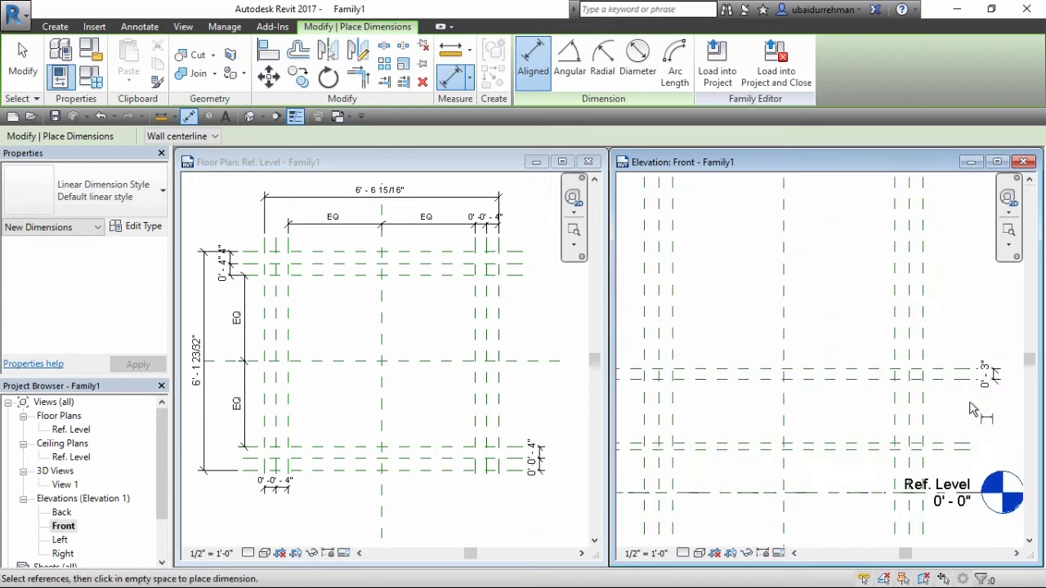
pyautogui.scroll(-2, 972, 409)
pyautogui.moveTo(973, 409)
pyautogui.mouseDown(button='middle')
pyautogui.moveTo(981, 385)
pyautogui.moveTo(957, 397)
pyautogui.mouseUp(button='middle')
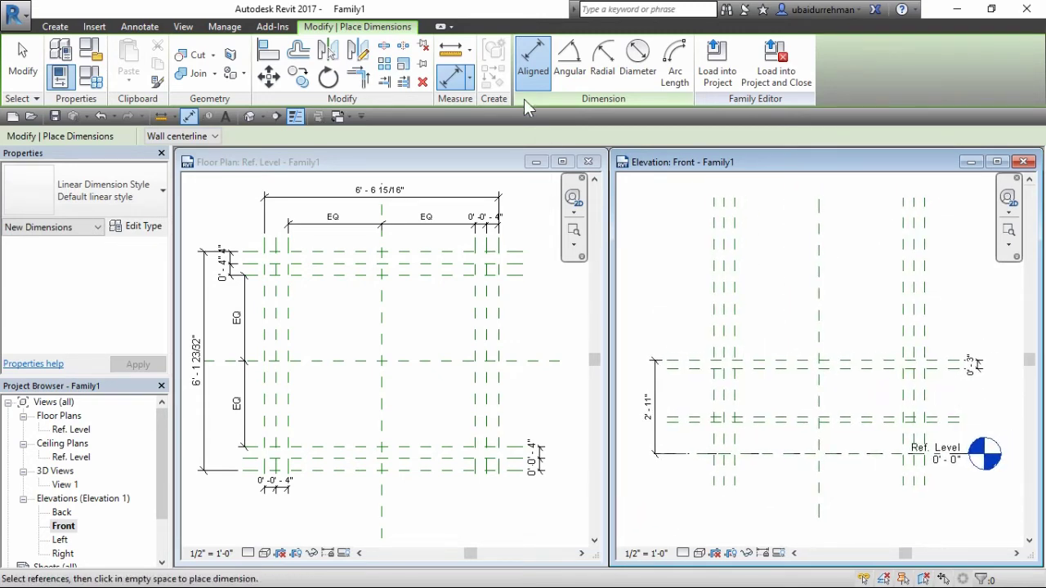
pyautogui.click(964, 420)
pyautogui.press('Escape')
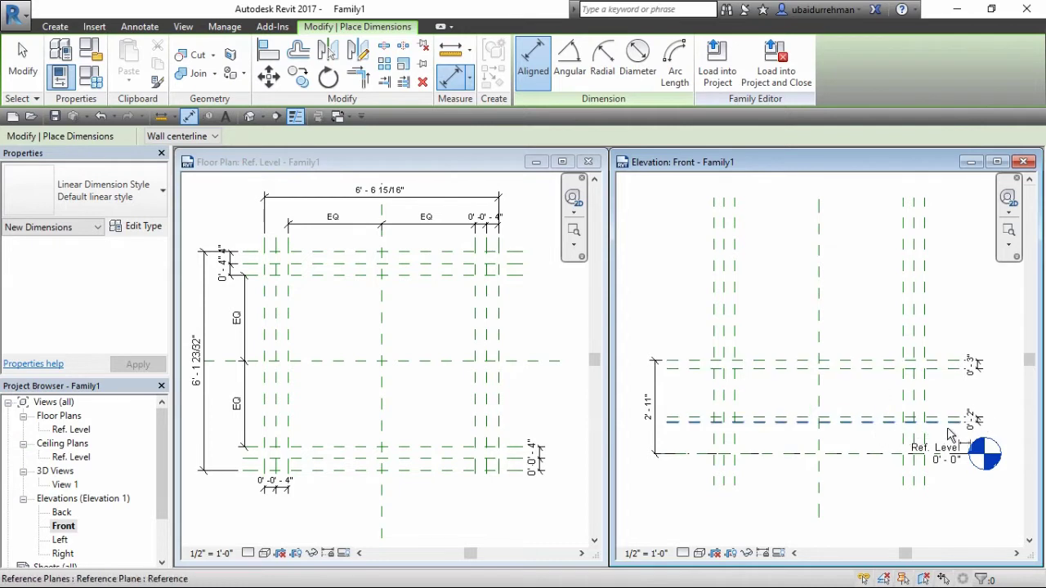
pyautogui.click(845, 422)
pyautogui.click(849, 454)
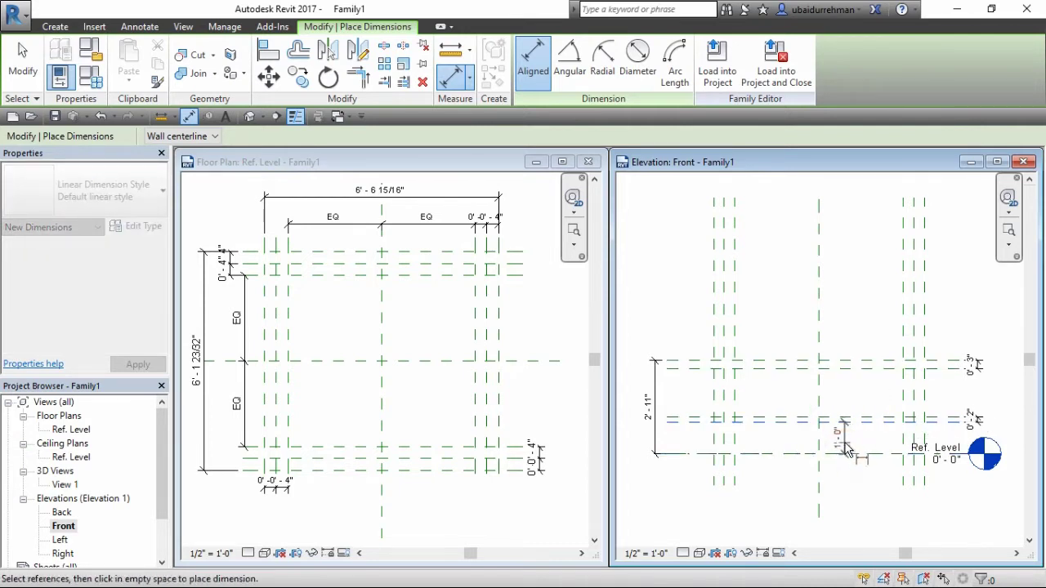
pyautogui.click(846, 439)
pyautogui.press('Escape')
pyautogui.press('Escape')
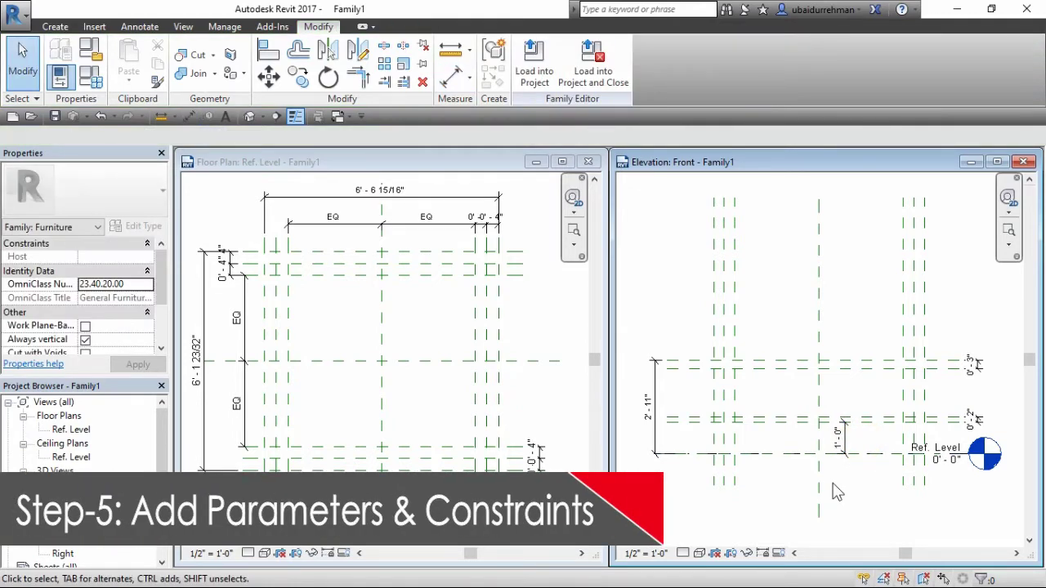
# Label the overall plan dimensions with new Length and Width parameters
pyautogui.moveTo(465, 405); pyautogui.dragTo(472, 414, button='middle')
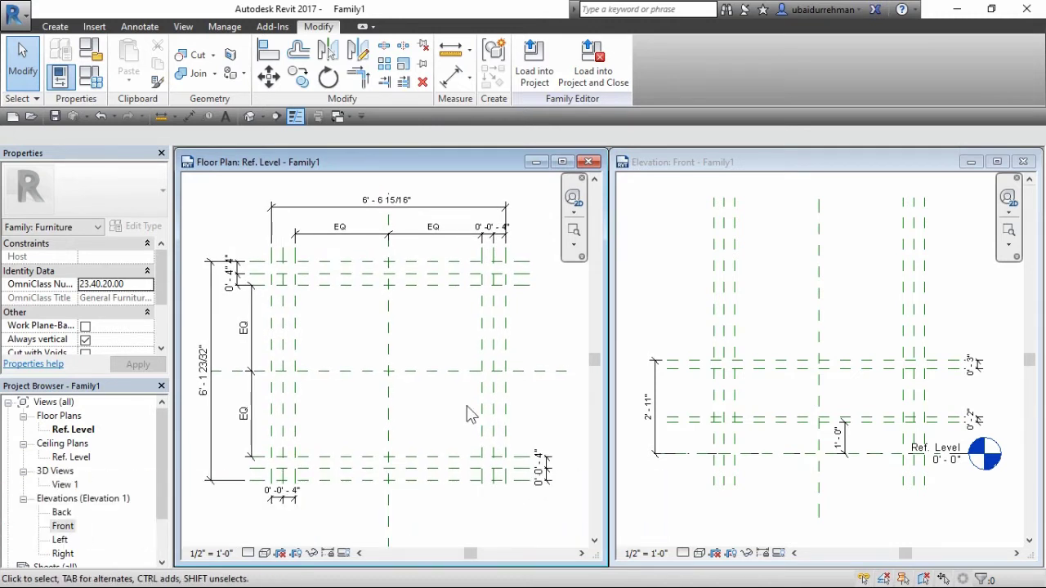
pyautogui.click(429, 206)
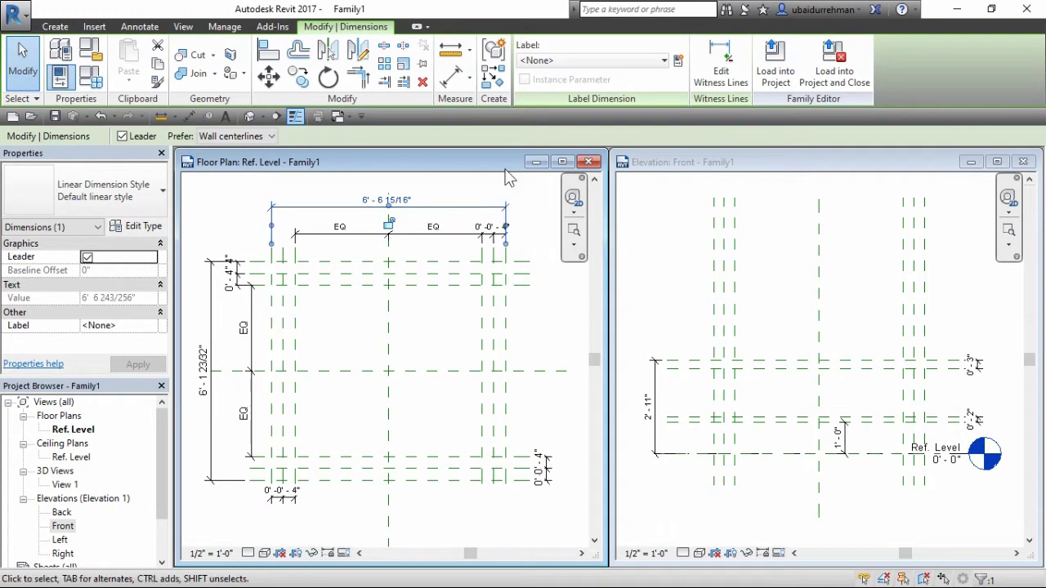
pyautogui.click(677, 62)
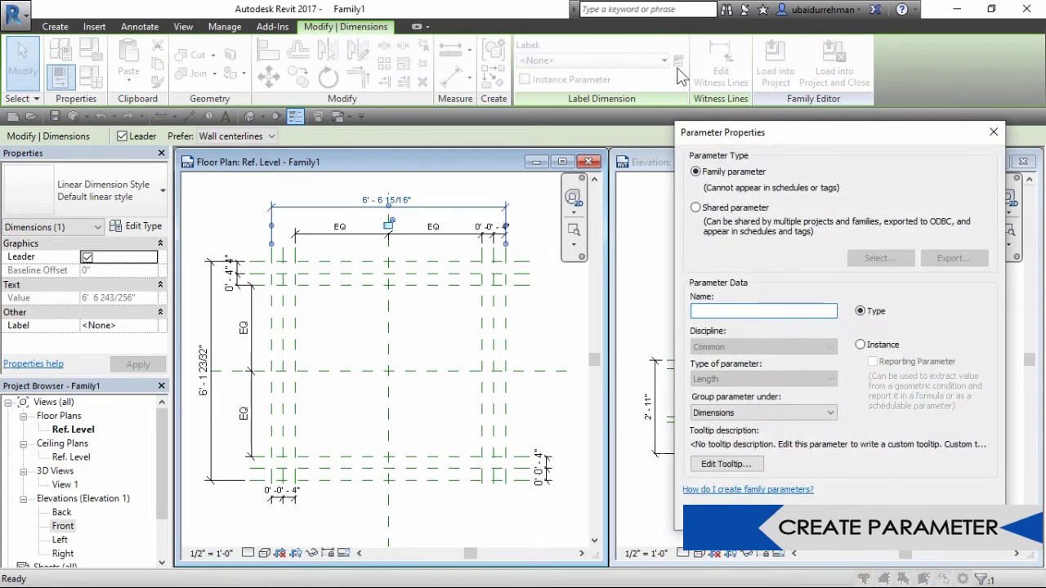
pyautogui.write('Len')
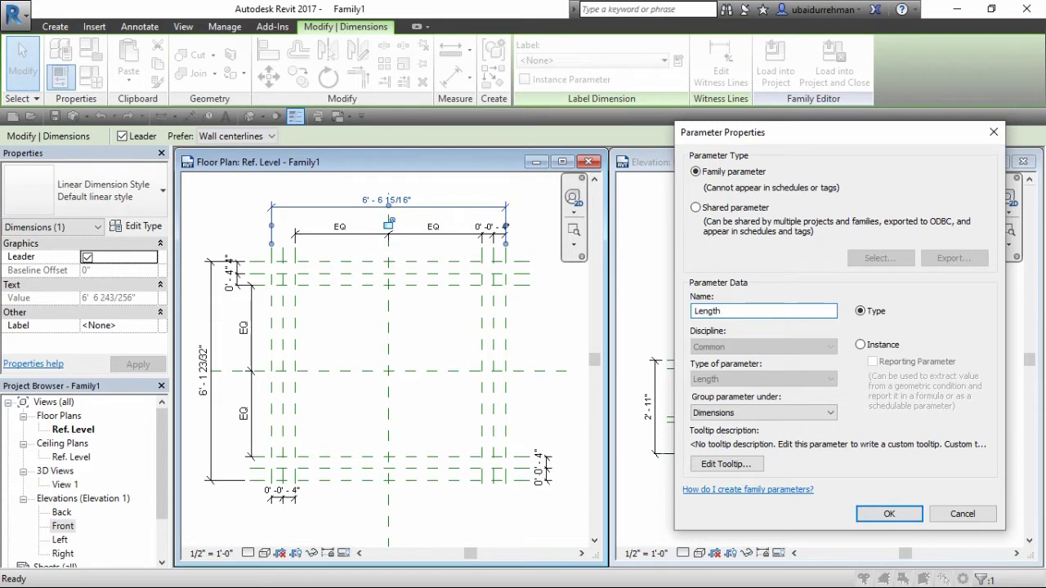
pyautogui.write('gth')
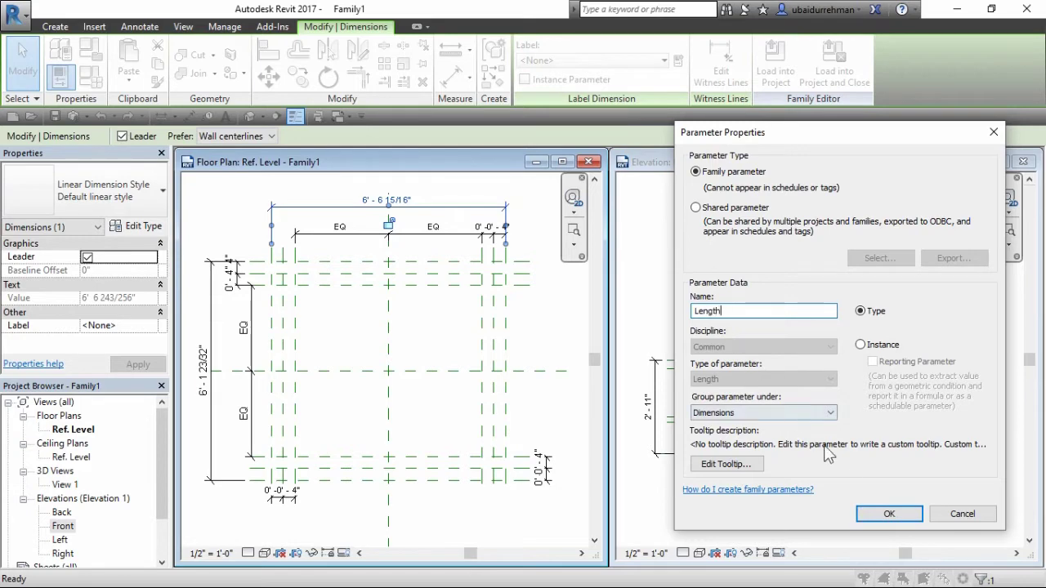
pyautogui.click(880, 514)
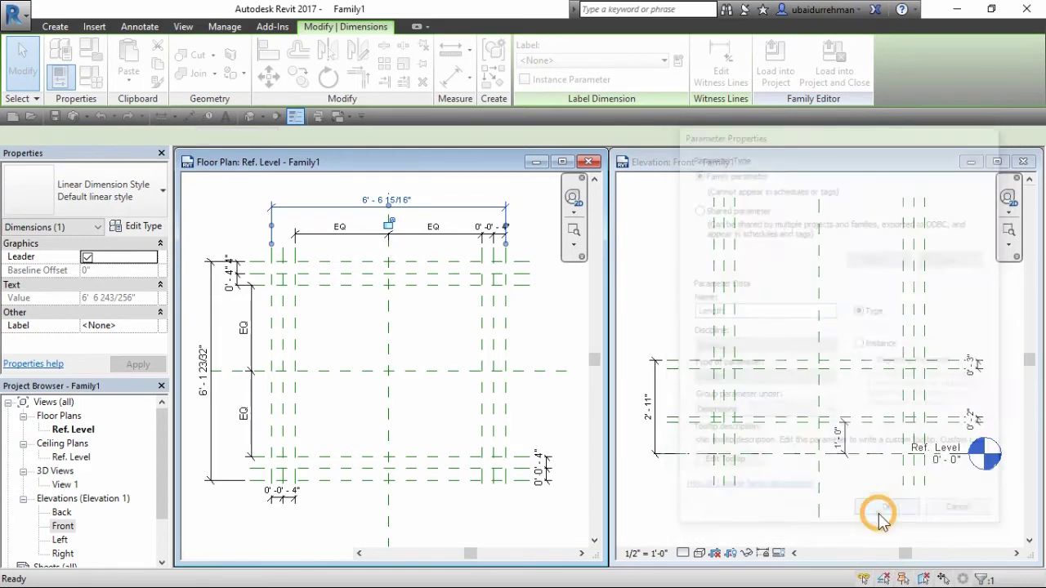
pyautogui.click(547, 337)
pyautogui.click(211, 338)
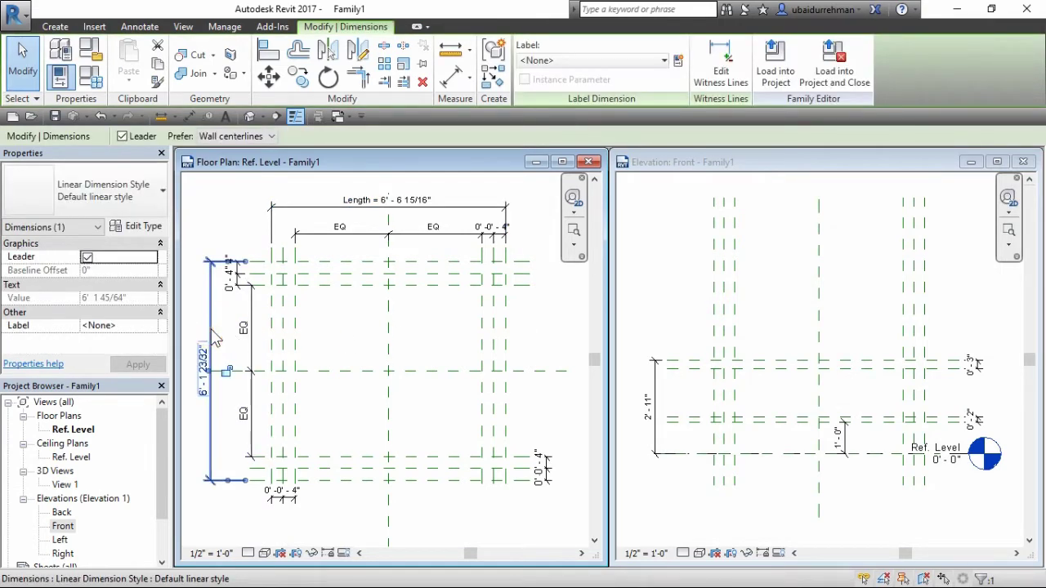
pyautogui.click(678, 63)
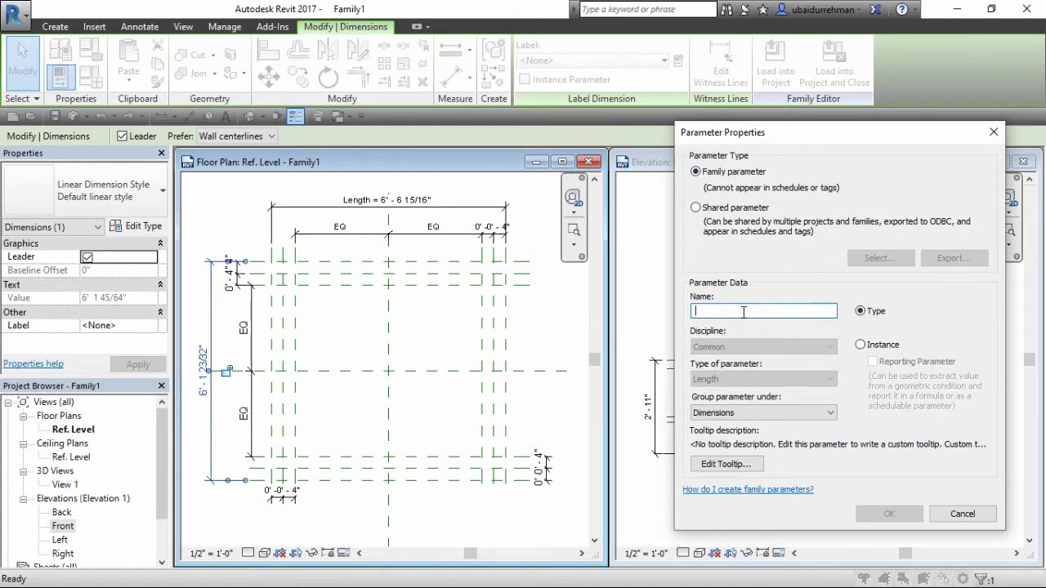
pyautogui.write('Wi')
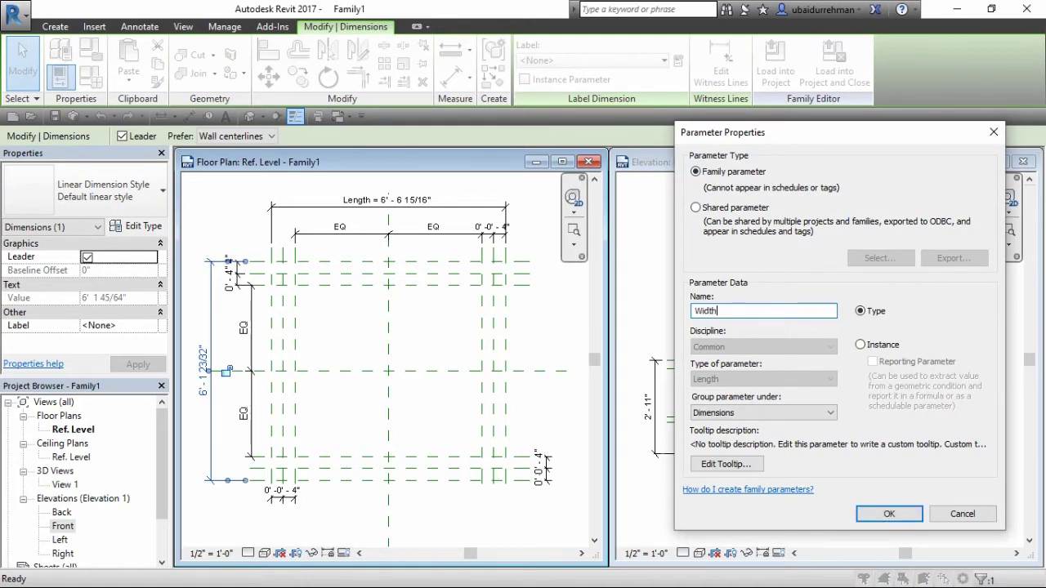
pyautogui.write('dth')
pyautogui.click(889, 513)
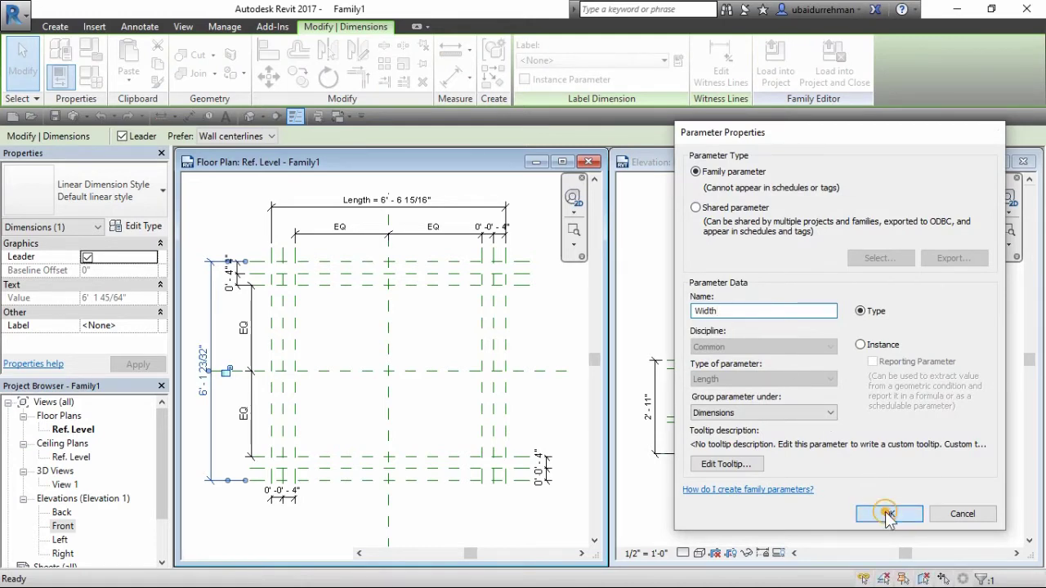
# Label the 2'-11" elevation dimension with a new Height parameter
pyautogui.click(655, 376)
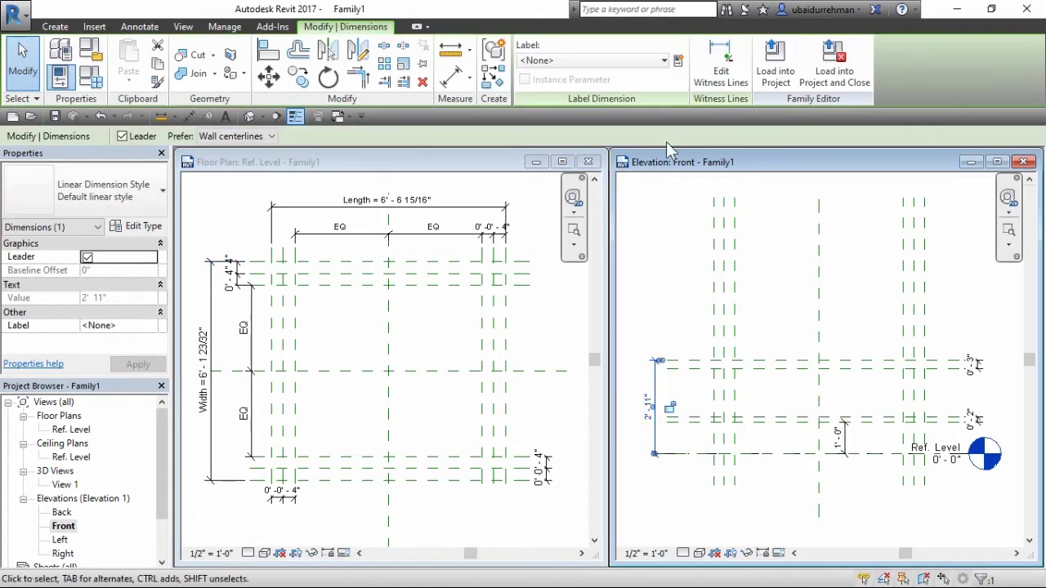
pyautogui.click(677, 62)
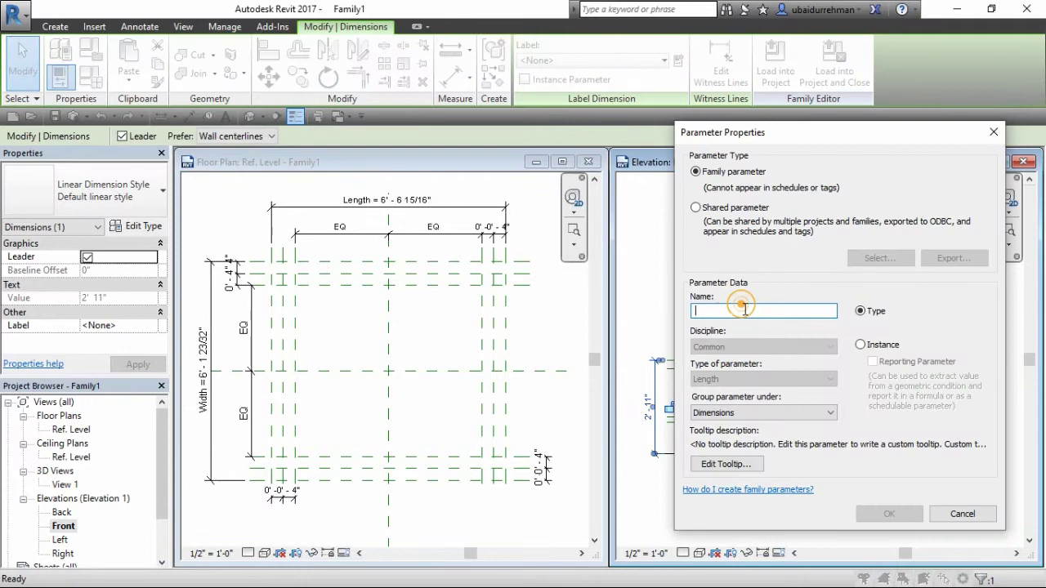
pyautogui.write('Height')
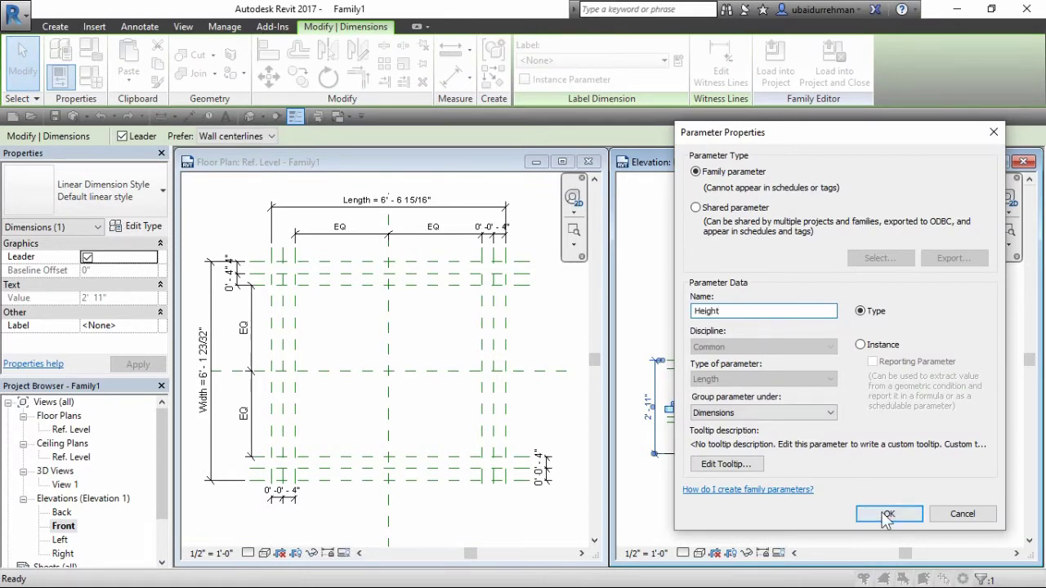
pyautogui.click(890, 513)
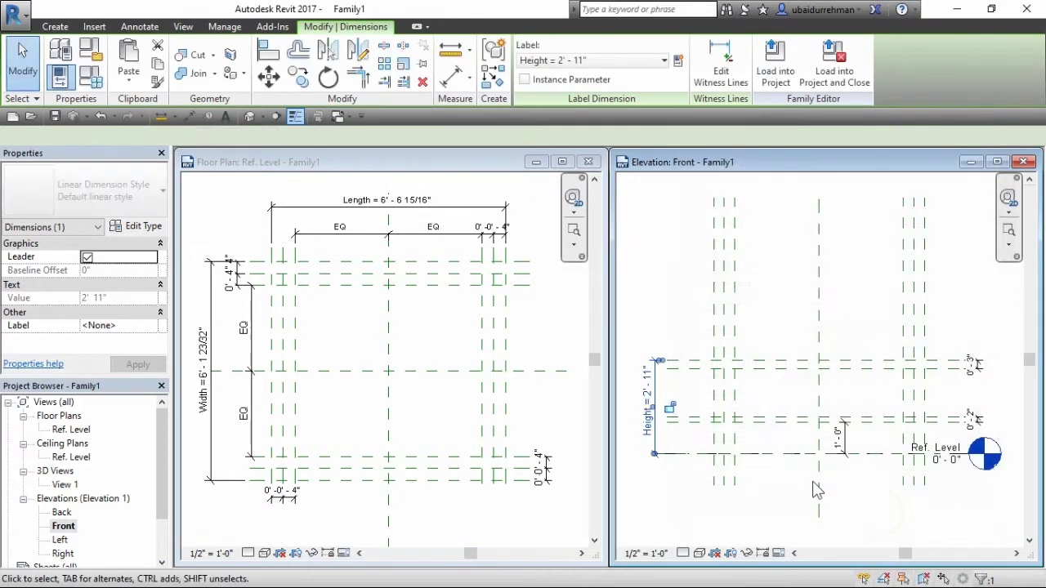
pyautogui.click(686, 321)
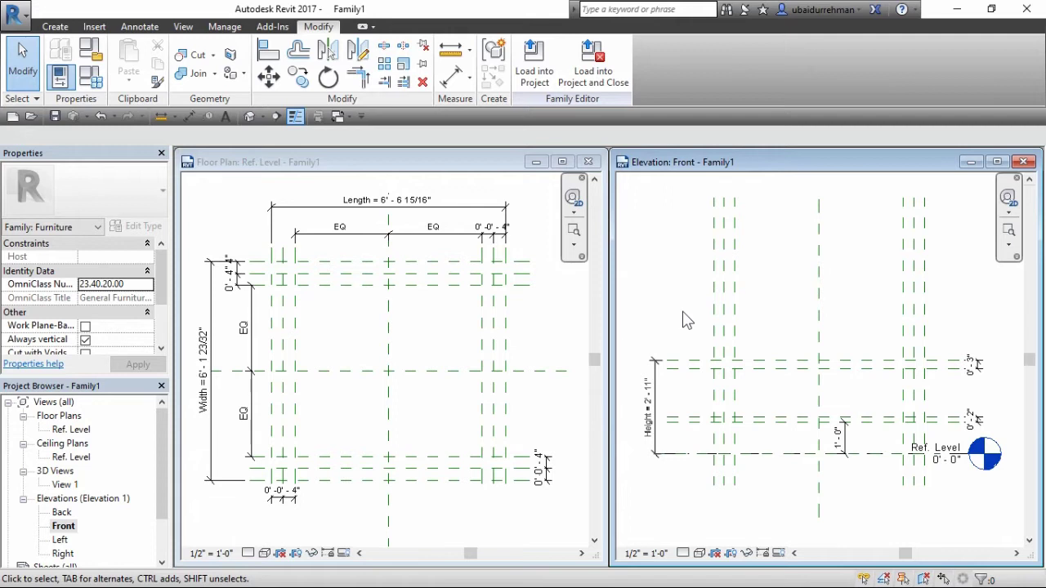
# Flex the plan dimensions to Length 7'-0" and Width 5'-0"
pyautogui.click(412, 209)
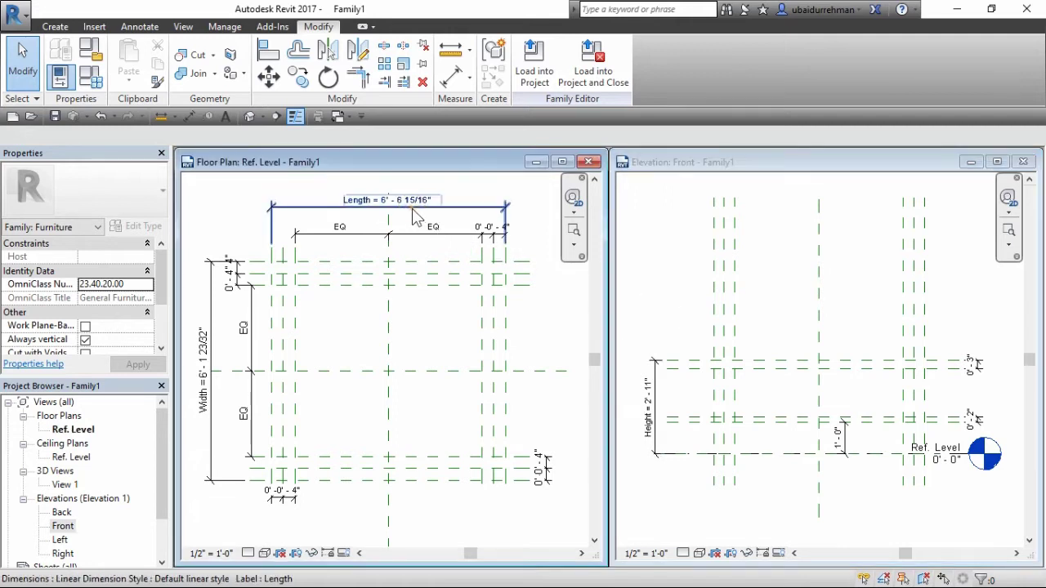
pyautogui.doubleClick(409, 194)
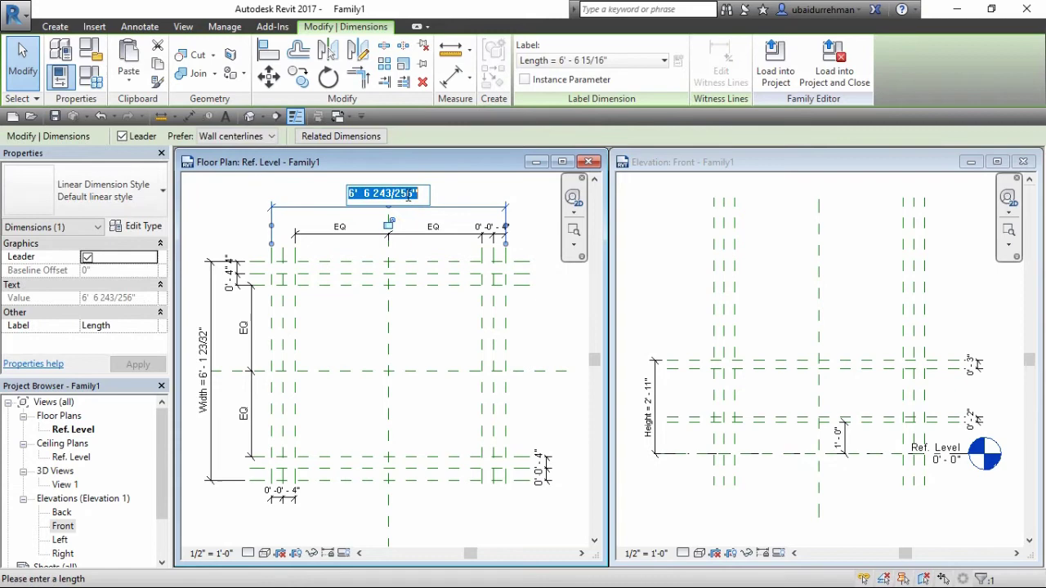
pyautogui.write('7')
pyautogui.press('Return')
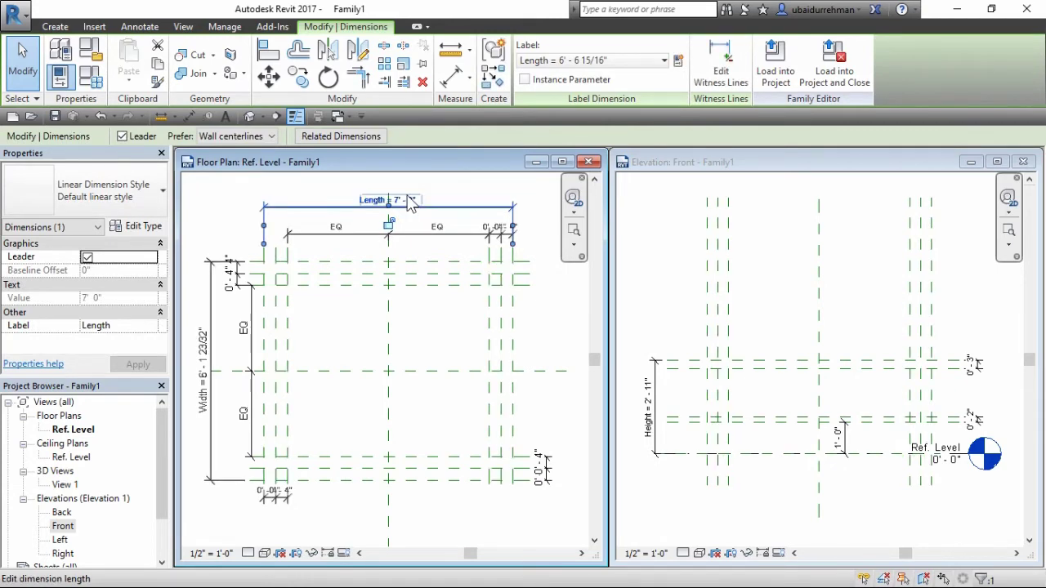
pyautogui.press('Escape')
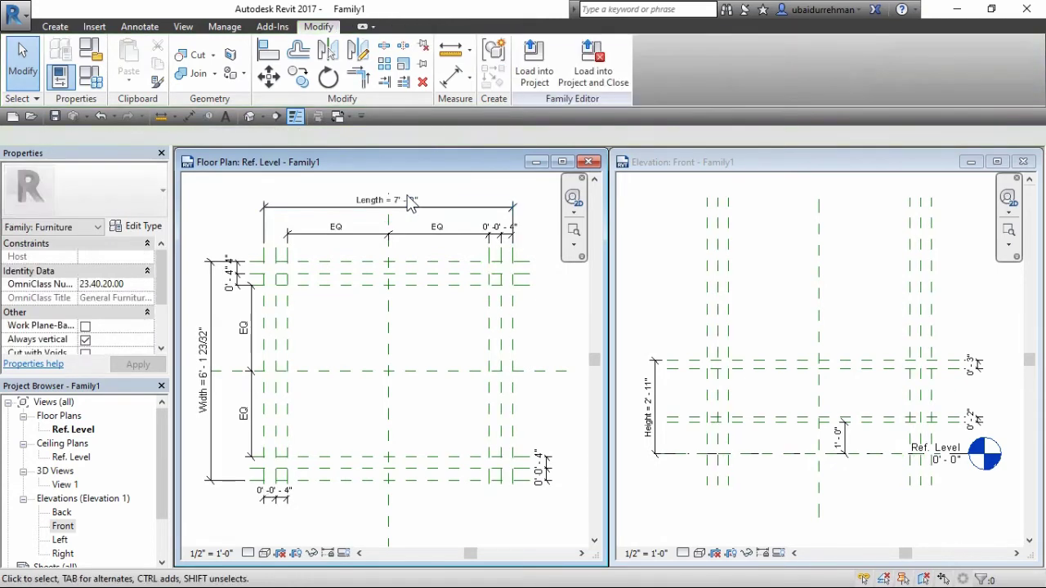
pyautogui.doubleClick(206, 352)
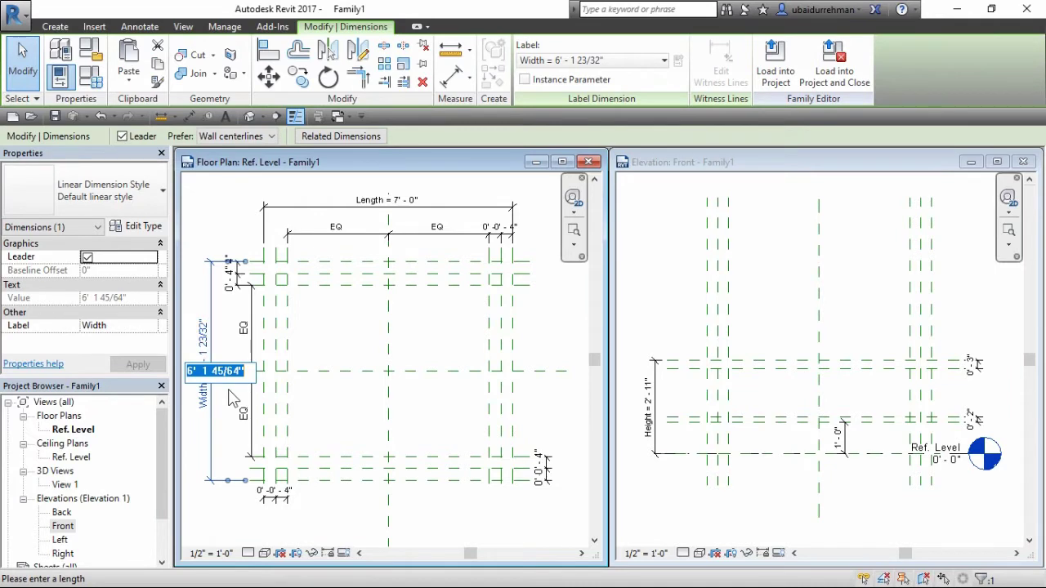
pyautogui.write('5')
pyautogui.press('Return')
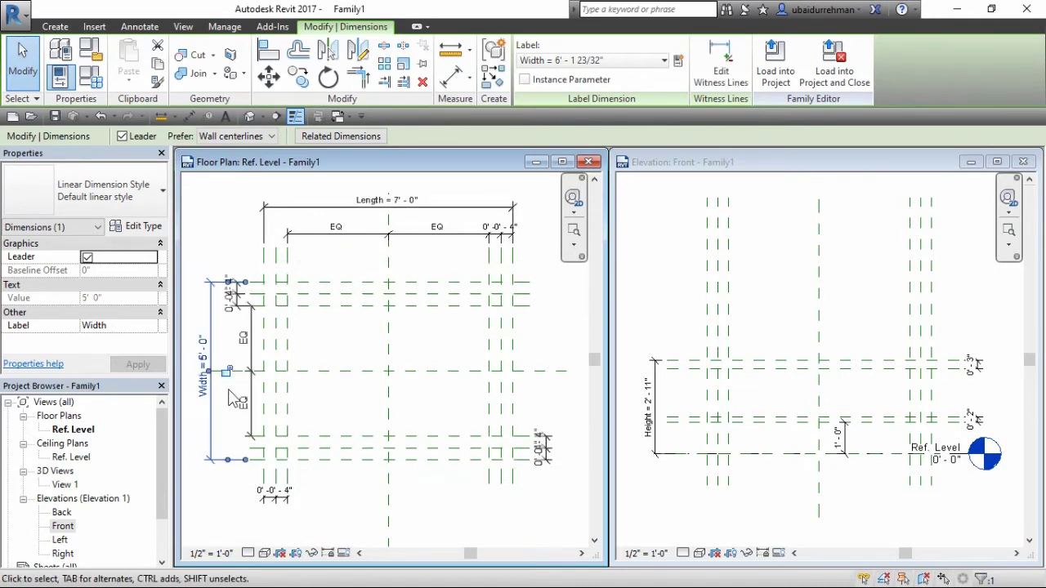
pyautogui.press('Escape')
# Flex the Height dimension in the front elevation to 3'-0"
pyautogui.click(645, 397)
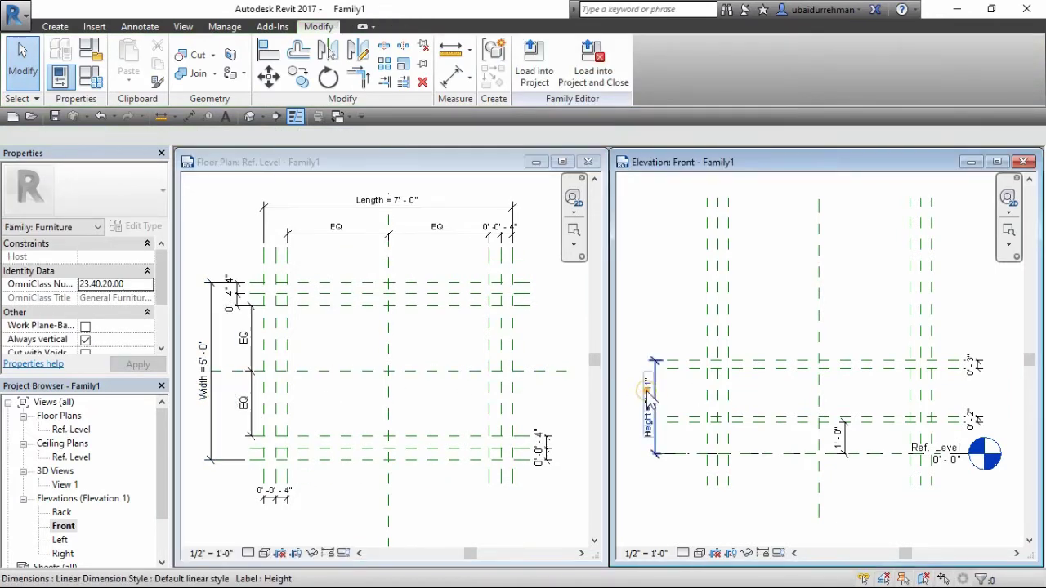
pyautogui.click(648, 402)
pyautogui.click(649, 407)
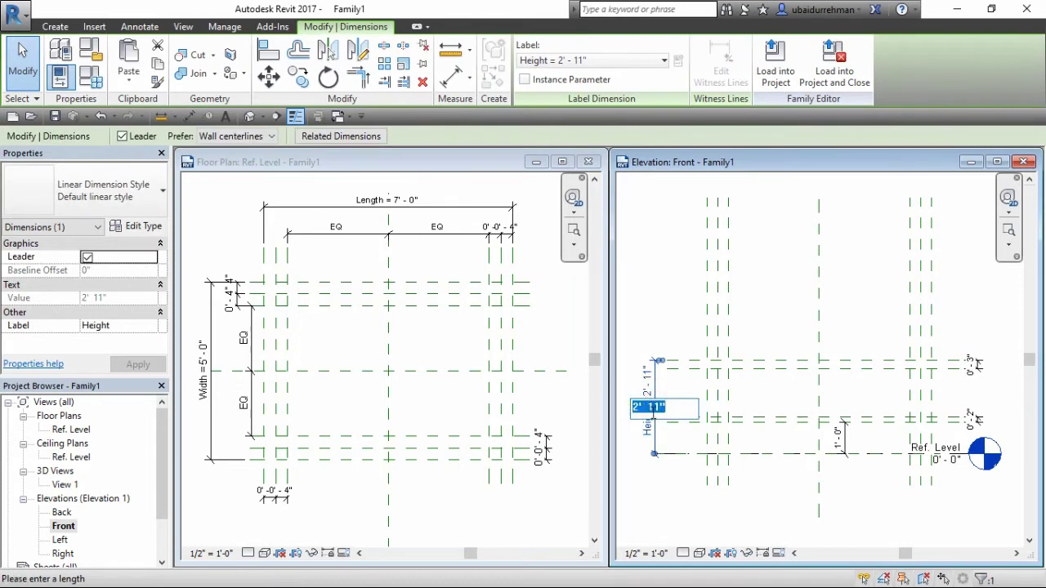
pyautogui.write('3')
pyautogui.press('Return')
pyautogui.press('Escape')
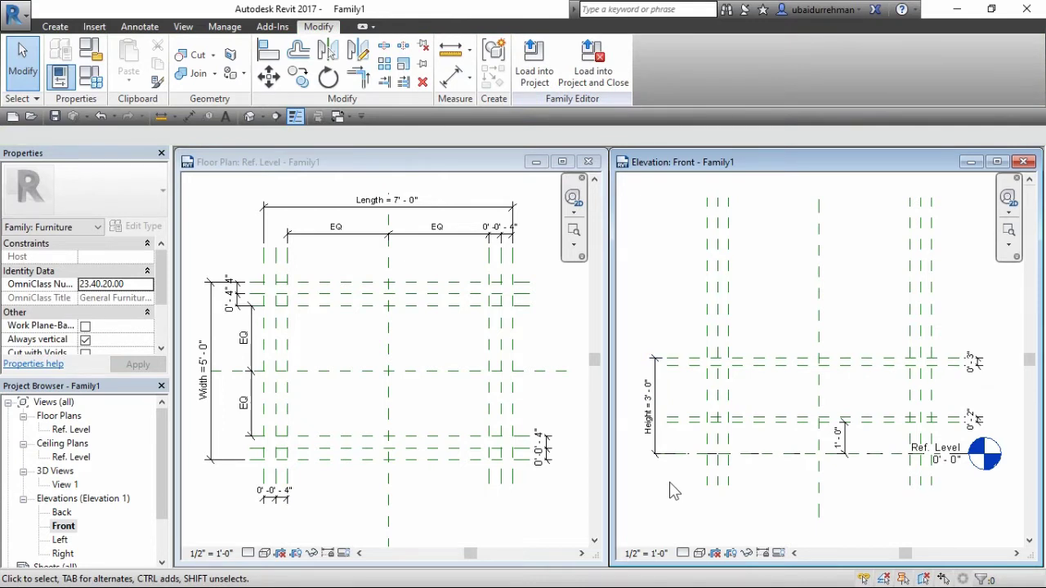
pyautogui.click(400, 347)
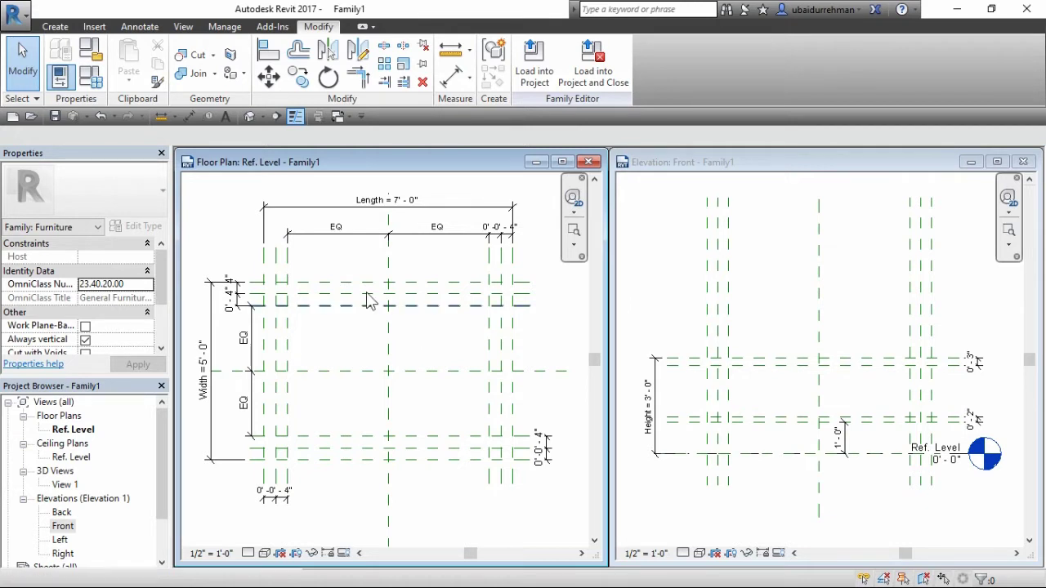
# Name the upper horizontal reference plane in the front elevation Top
pyautogui.click(56, 26)
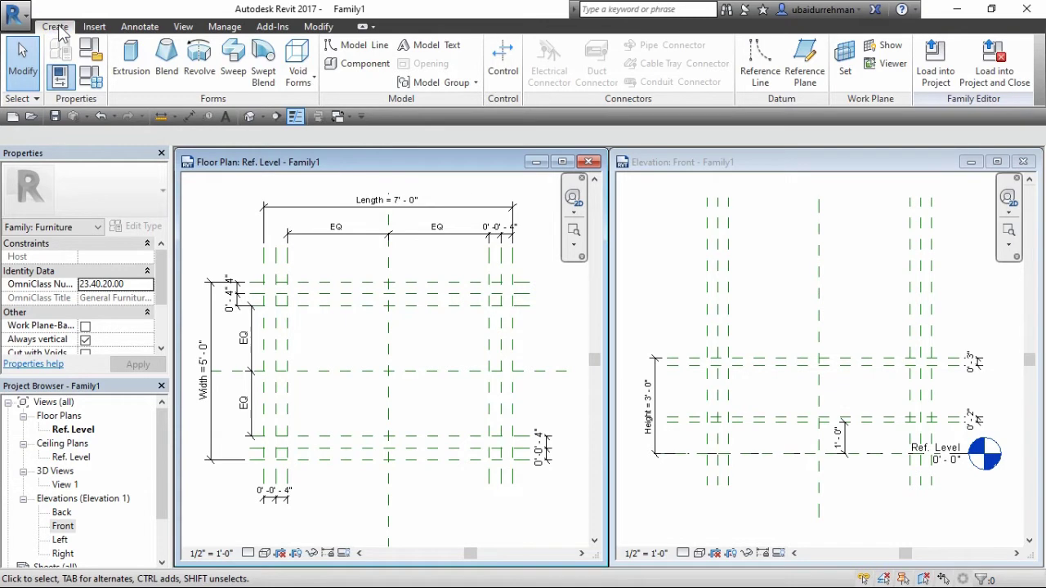
pyautogui.click(666, 337)
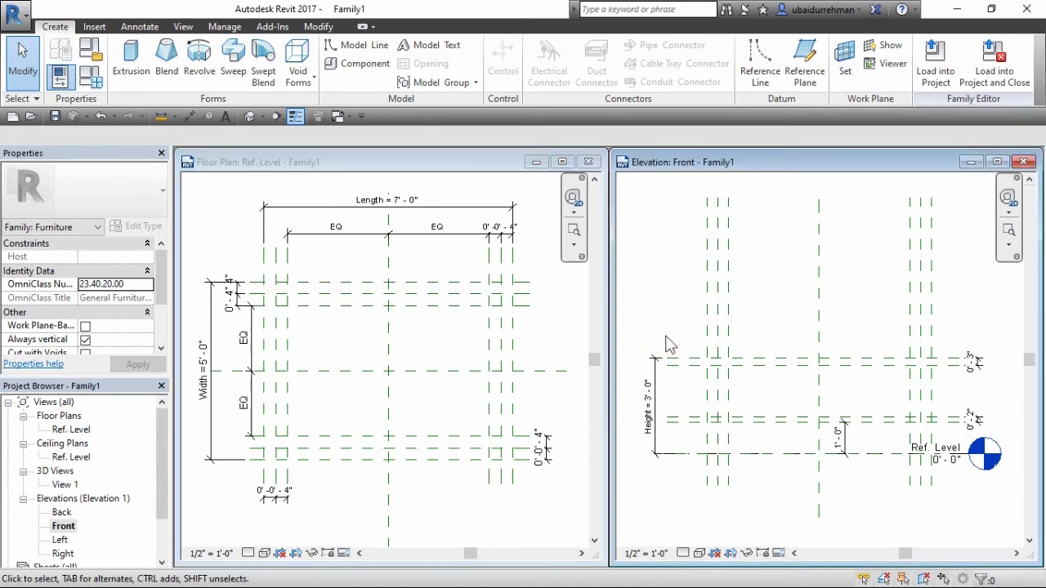
pyautogui.click(695, 360)
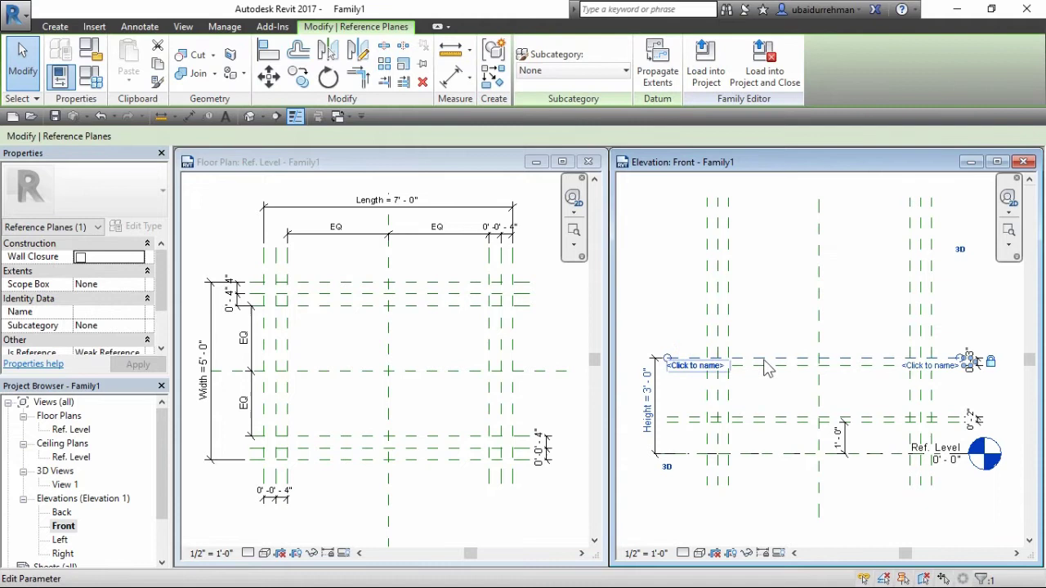
pyautogui.click(928, 366)
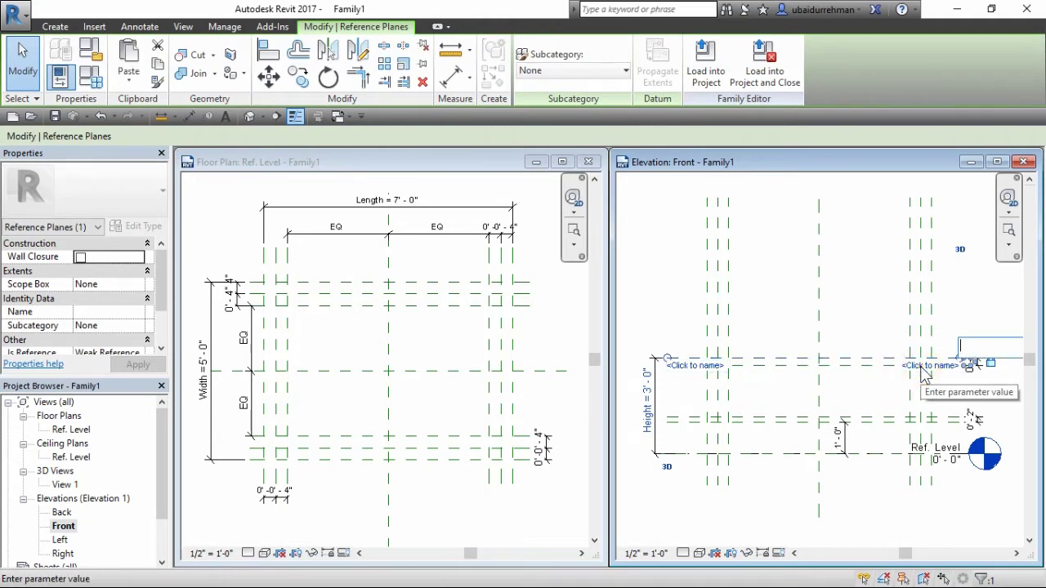
pyautogui.write('Top')
pyautogui.press('Return')
pyautogui.press('Escape')
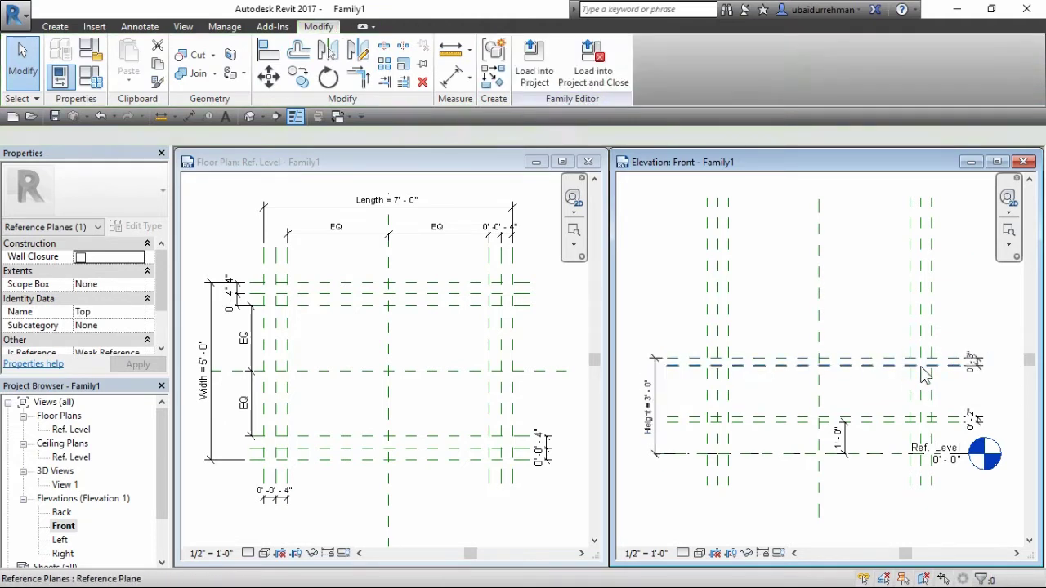
# Name the lower reference plane at shelf height Shelf
pyautogui.click(899, 419)
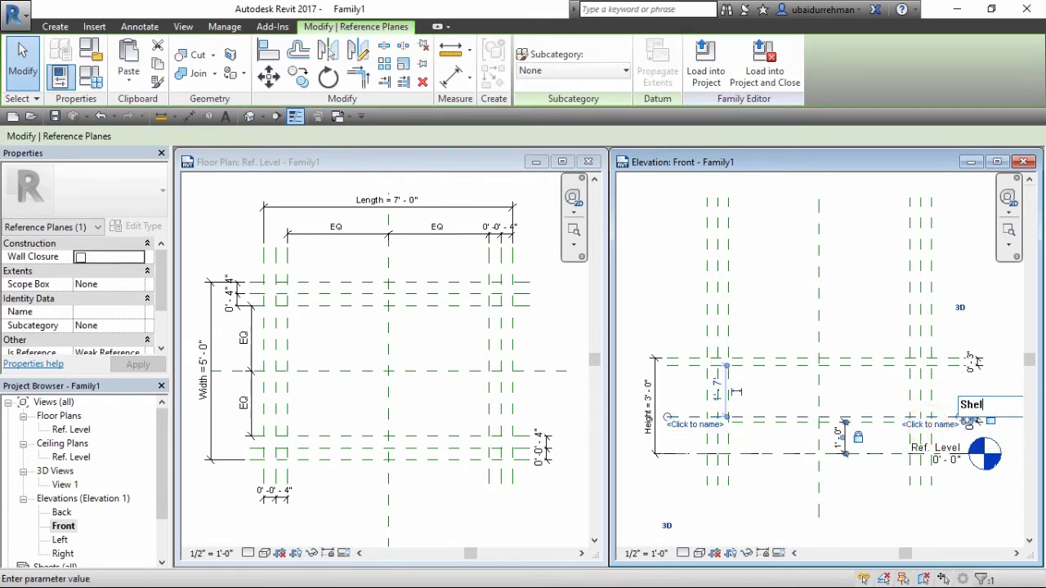
pyautogui.write('Shelf')
pyautogui.press('Return')
pyautogui.press('Escape')
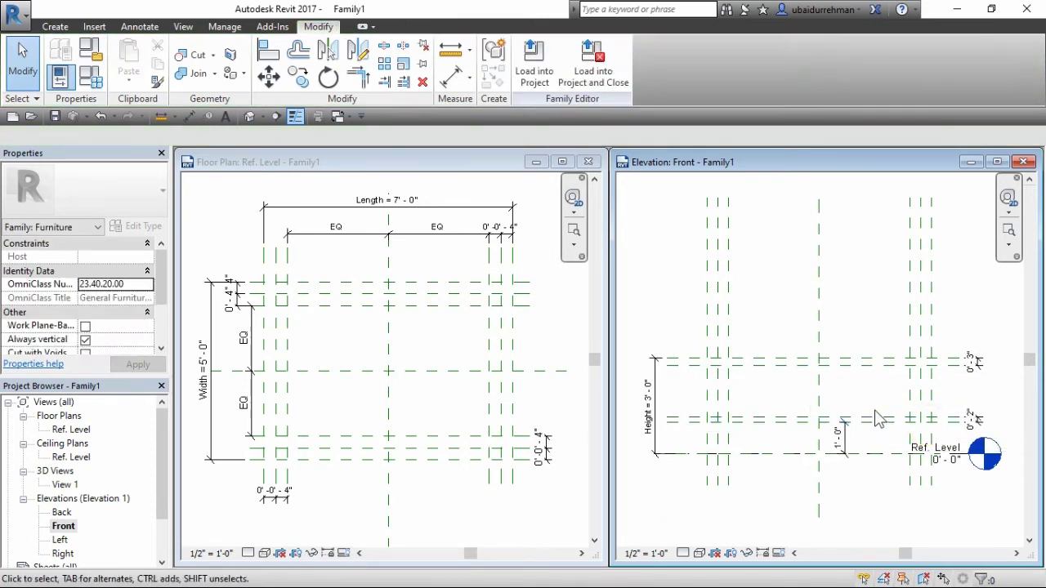
pyautogui.click(276, 162)
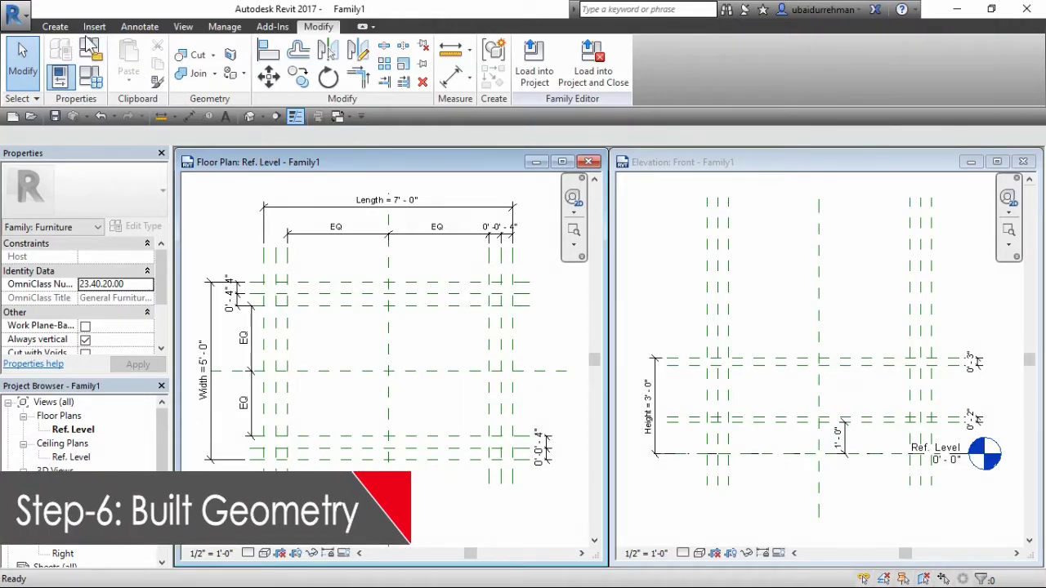
# Set Reference Plane : Top as the current work plane in the Work Plane dialog
pyautogui.click(55, 26)
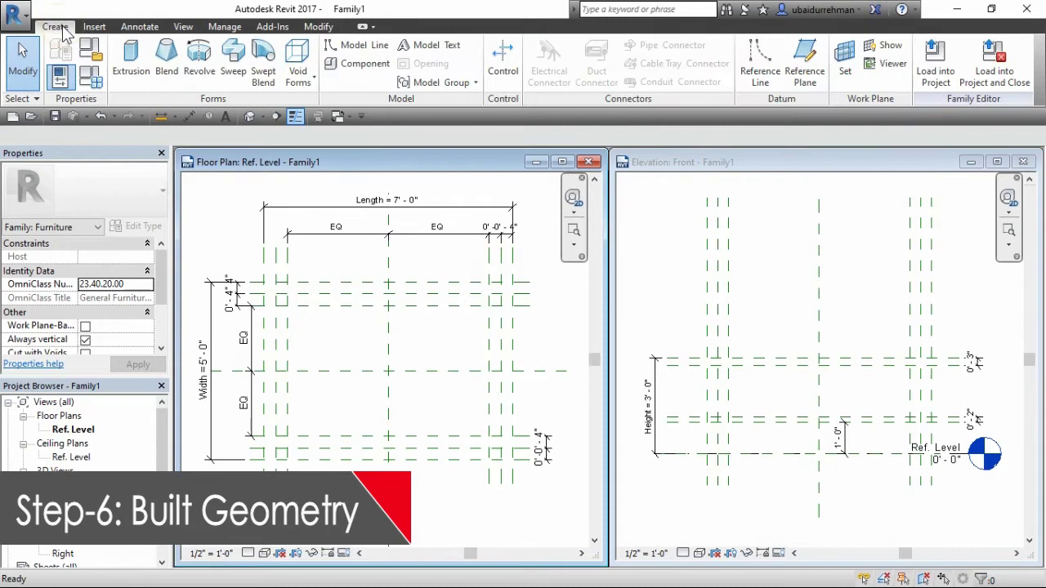
pyautogui.click(846, 59)
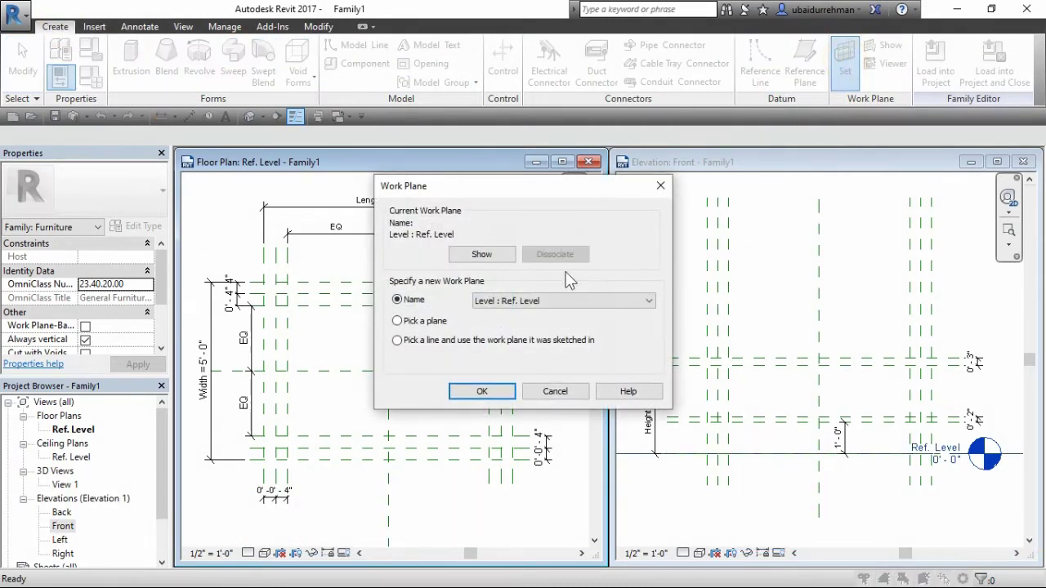
pyautogui.click(528, 300)
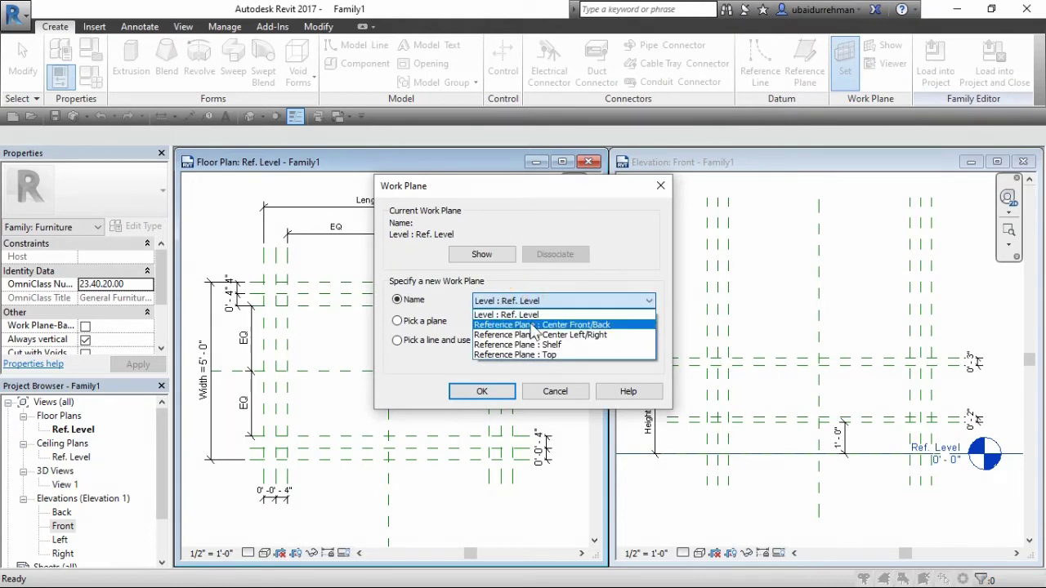
pyautogui.click(531, 355)
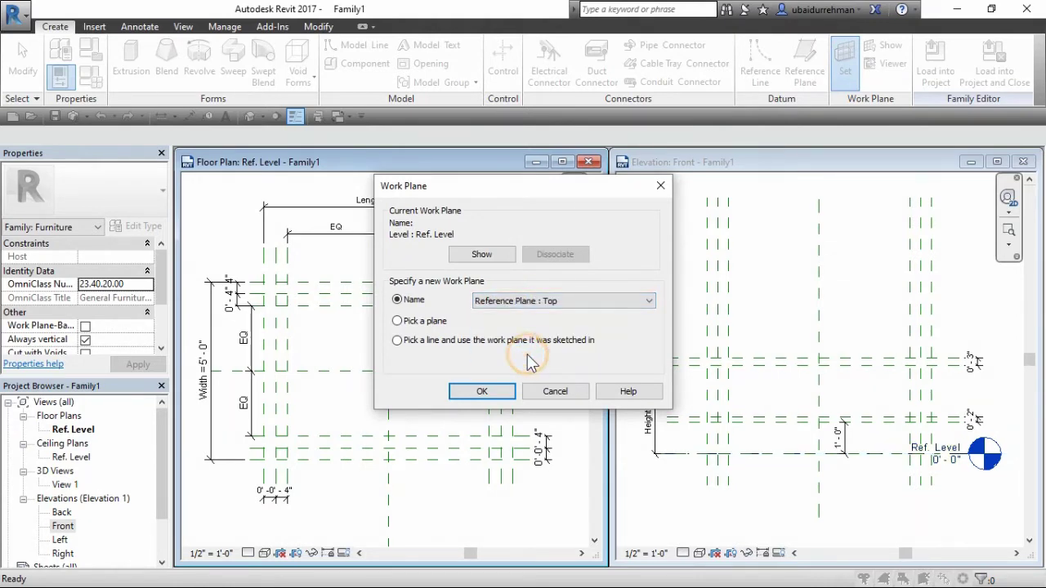
pyautogui.click(500, 391)
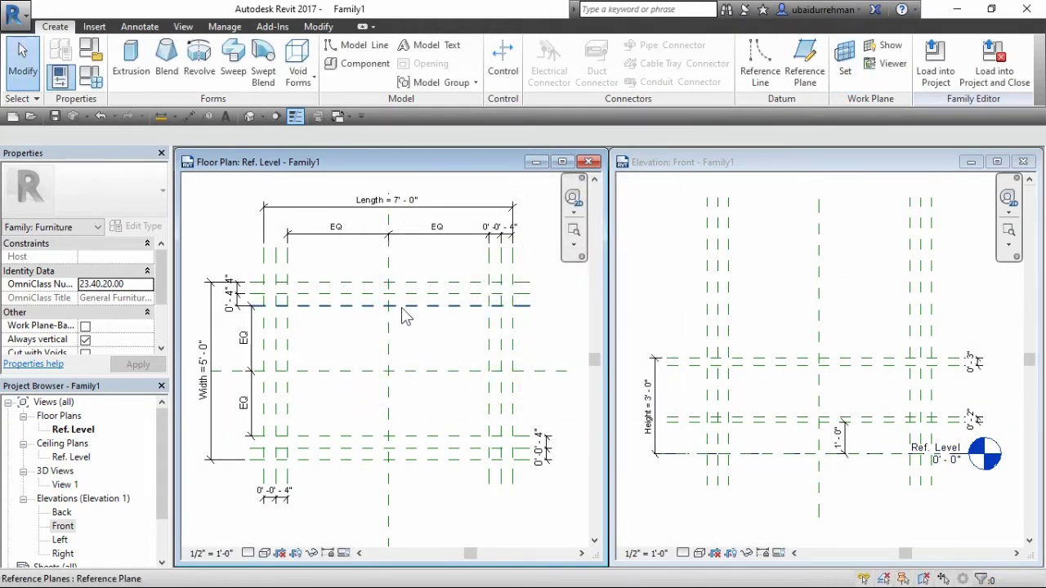
# Start a tabletop extrusion and draw the curved top edge and rounded top-right corner arcs
pyautogui.click(132, 59)
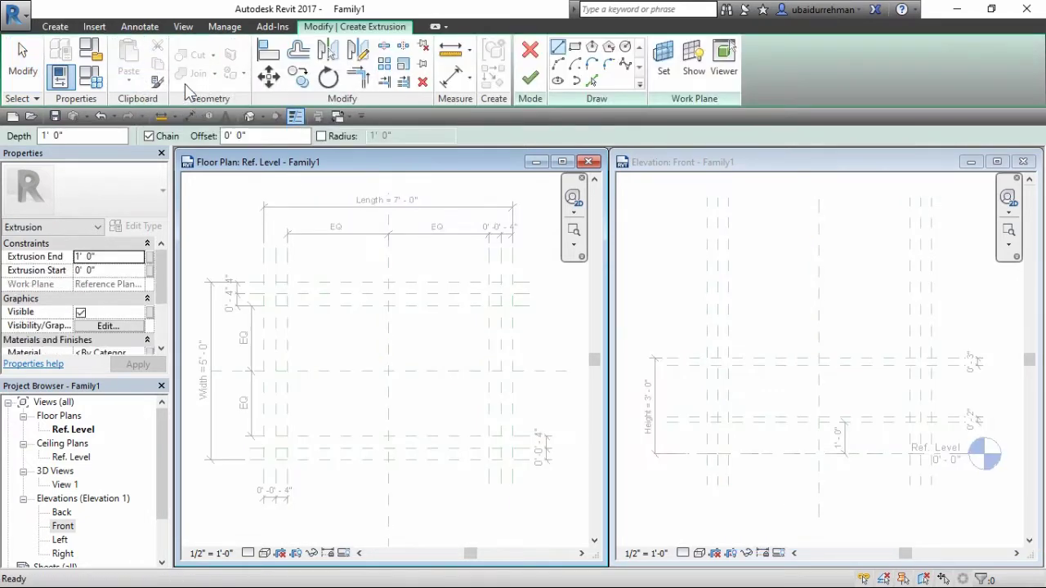
pyautogui.scroll(1, 301, 399)
pyautogui.scroll(1, 300, 400)
pyautogui.moveTo(301, 400); pyautogui.dragTo(281, 397, button='middle')
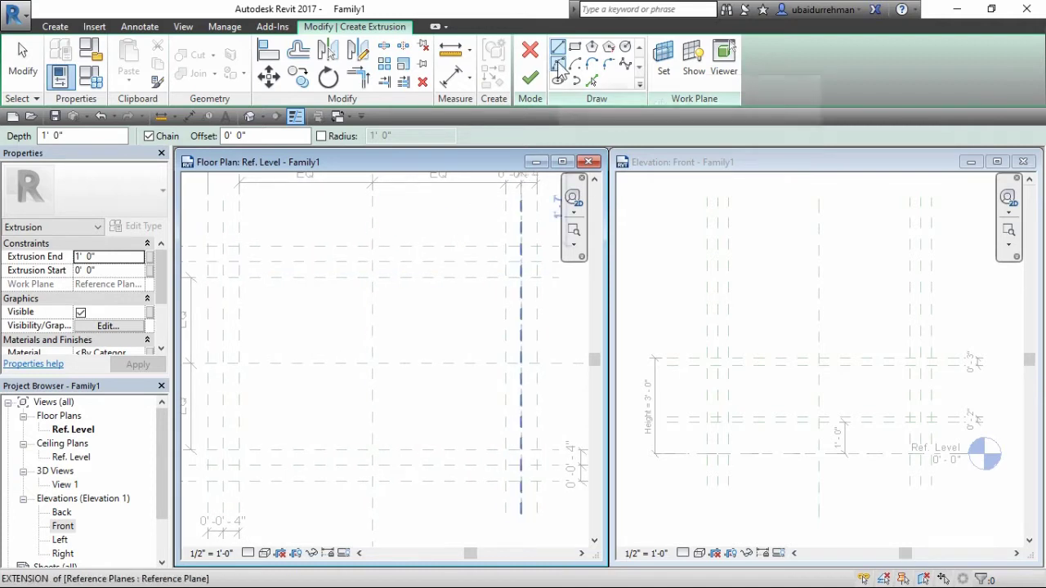
pyautogui.click(559, 65)
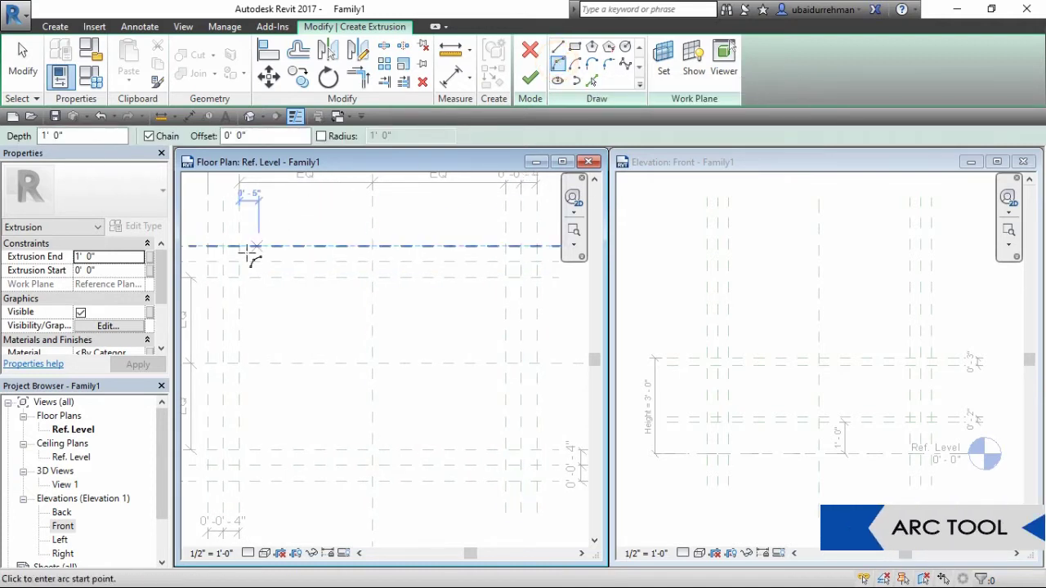
pyautogui.click(223, 247)
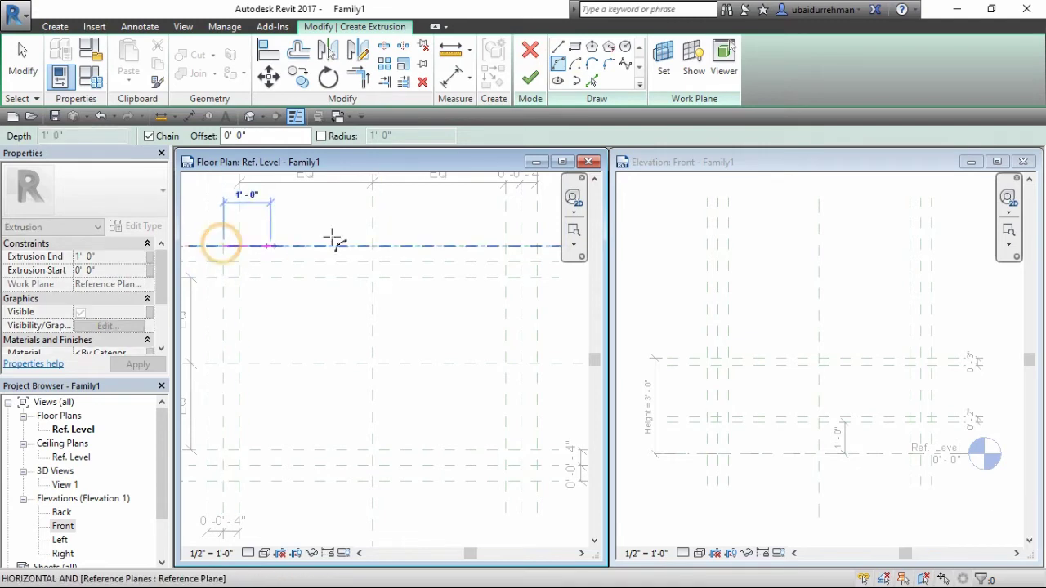
pyautogui.click(522, 247)
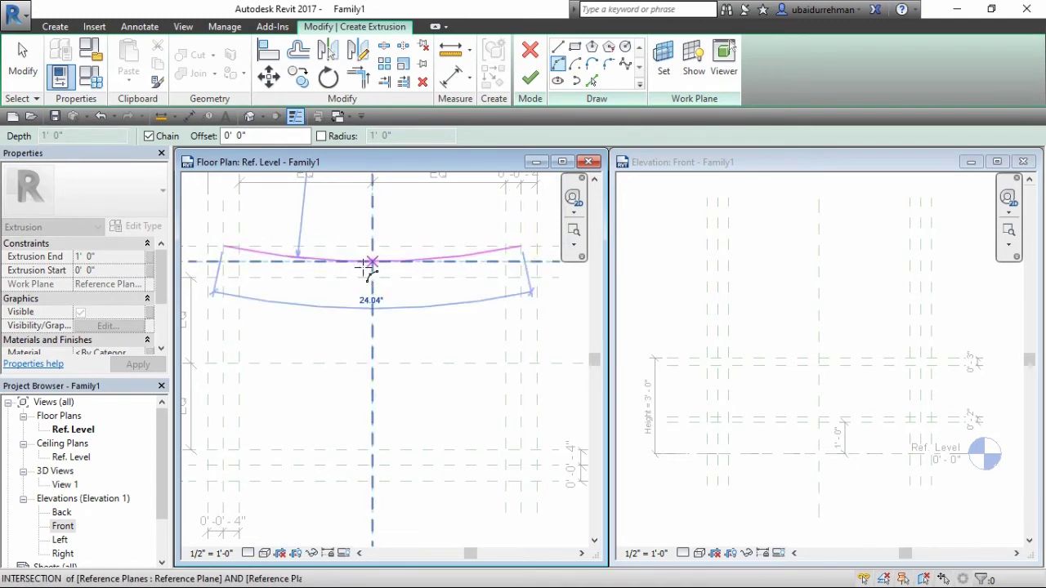
pyautogui.click(371, 263)
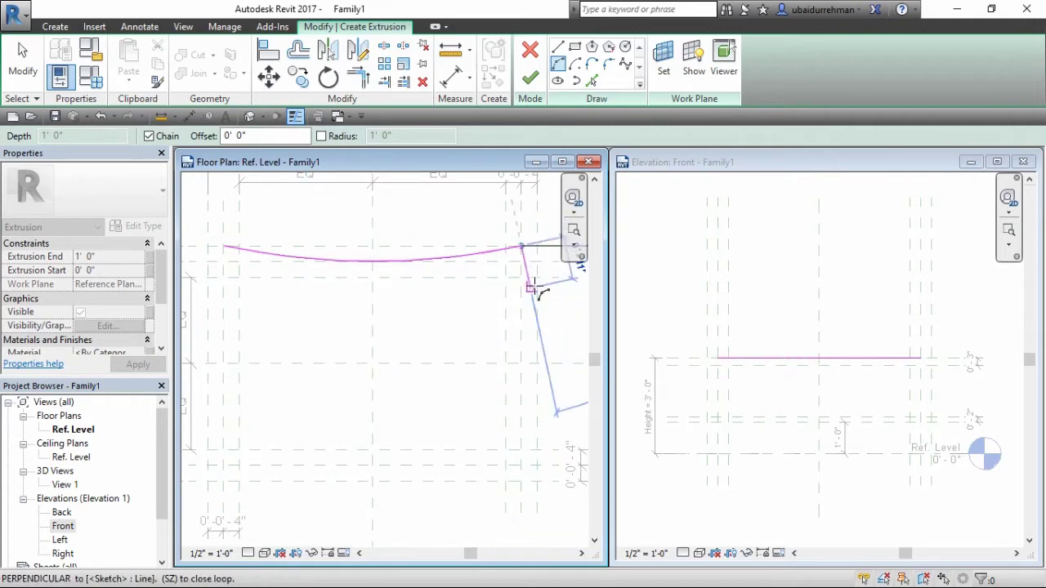
pyautogui.scroll(3, 535, 279)
pyautogui.moveTo(523, 290); pyautogui.dragTo(465, 331, button='middle')
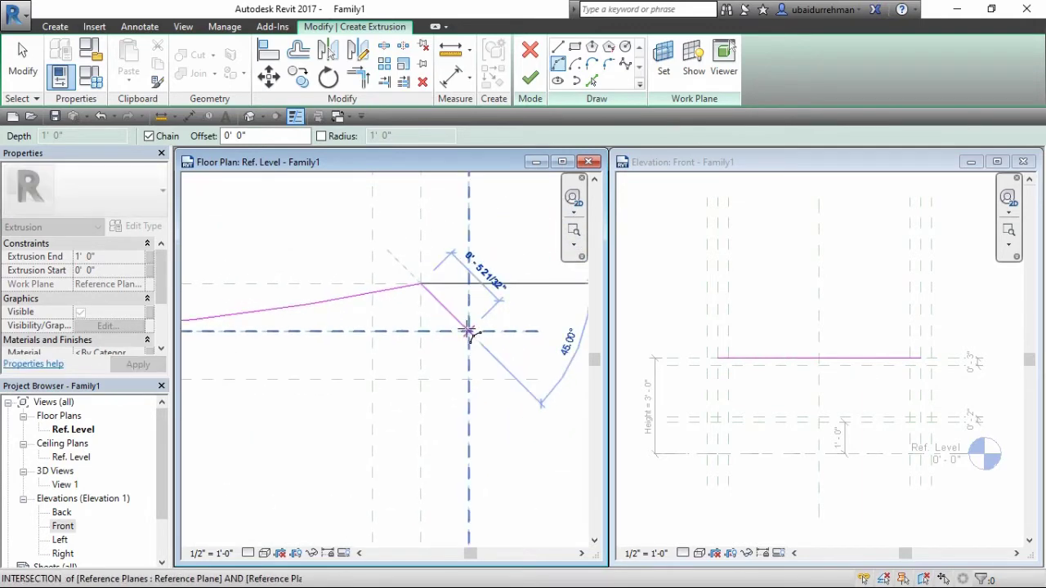
pyautogui.click(468, 331)
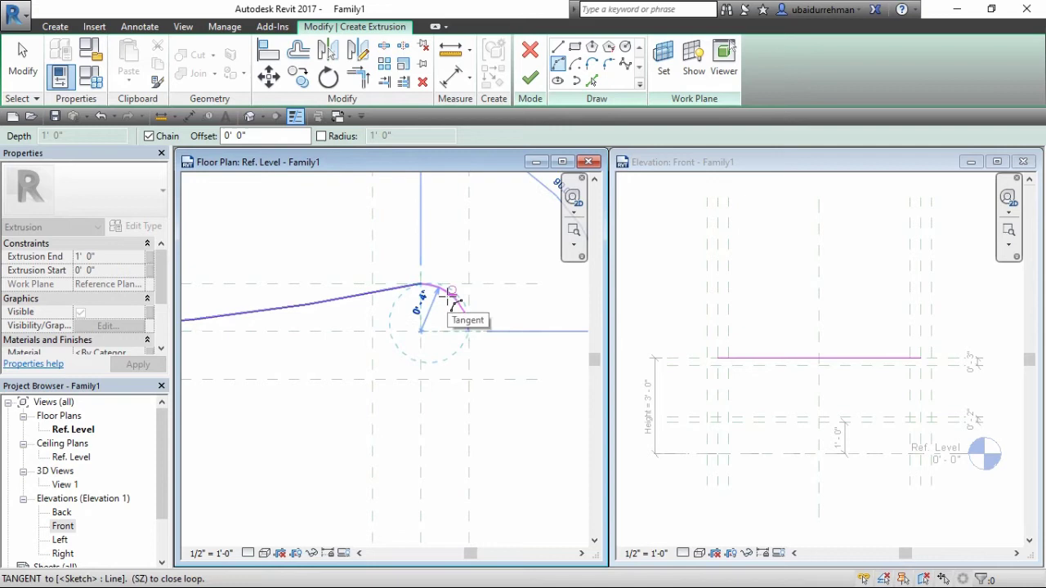
pyautogui.scroll(2, 452, 301)
pyautogui.click(469, 331)
# Draw the bowed right and bottom edge arcs and the rounded lower-left corner
pyautogui.scroll(-2, 490, 368)
pyautogui.moveTo(490, 374); pyautogui.dragTo(496, 275, button='middle')
pyautogui.scroll(-1, 496, 318)
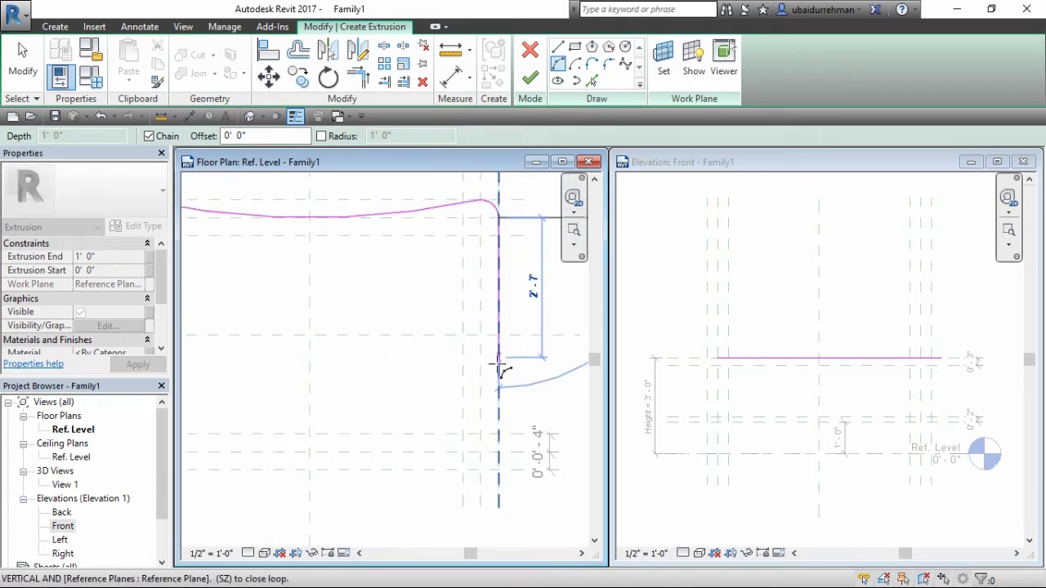
pyautogui.click(498, 453)
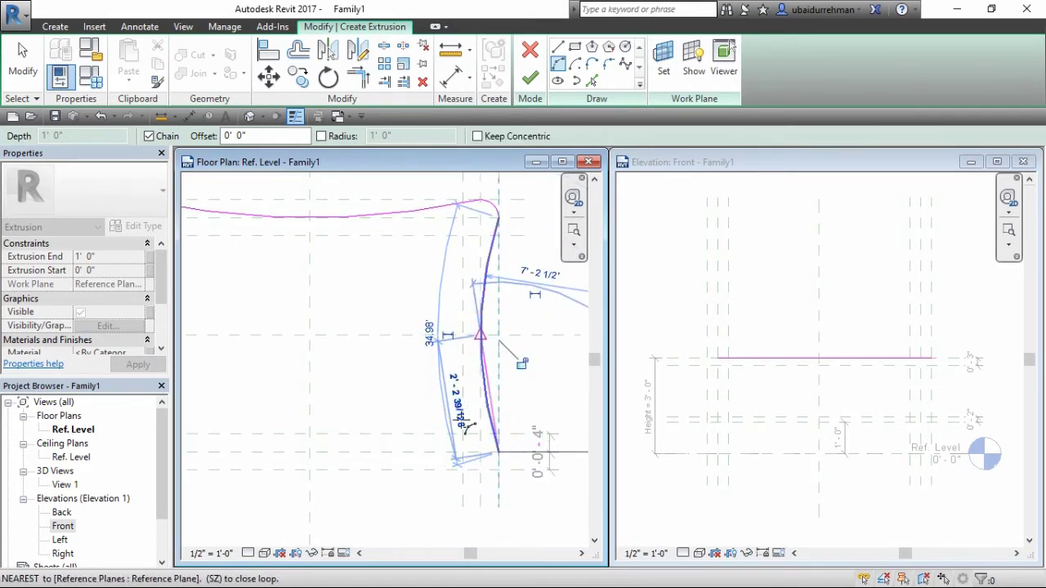
pyautogui.scroll(2, 501, 457)
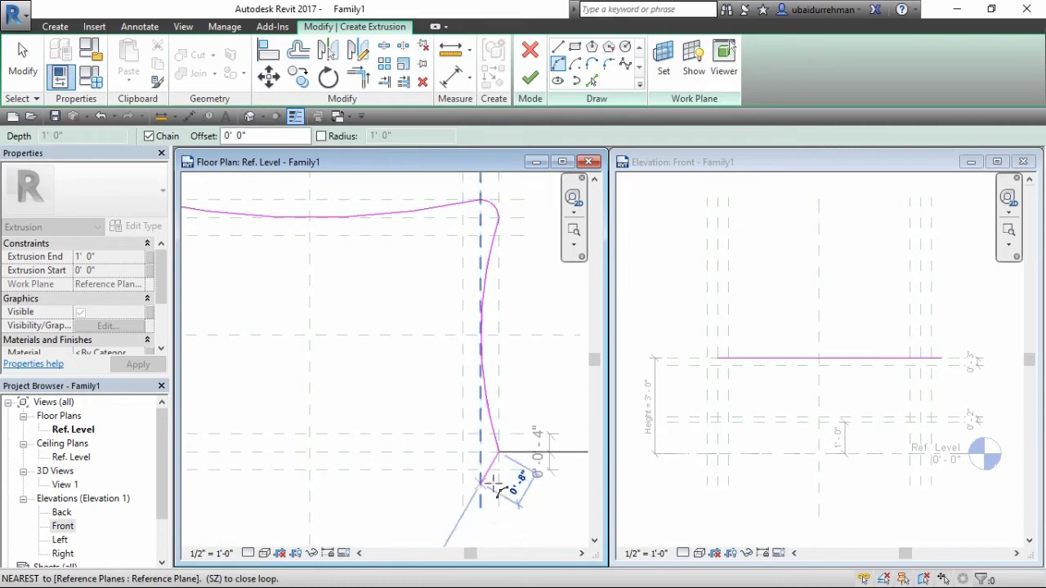
pyautogui.click(434, 460)
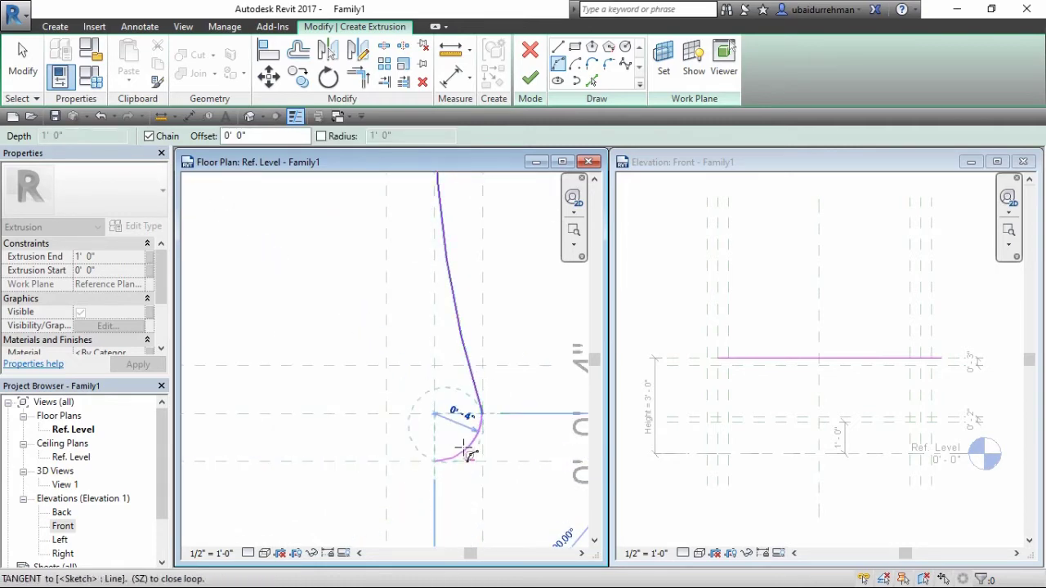
pyautogui.click(465, 451)
pyautogui.scroll(-5, 535, 415)
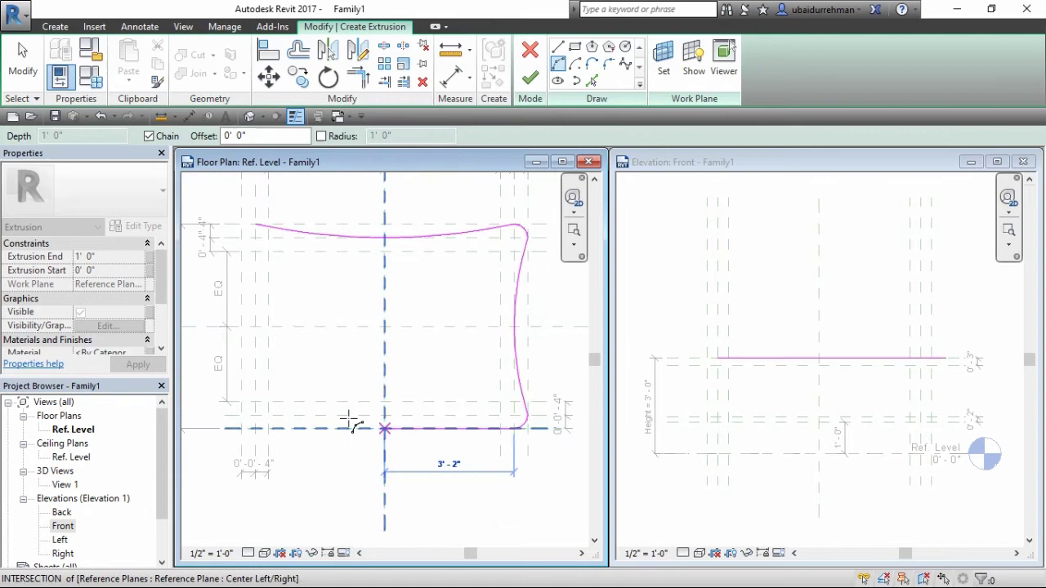
pyautogui.click(253, 428)
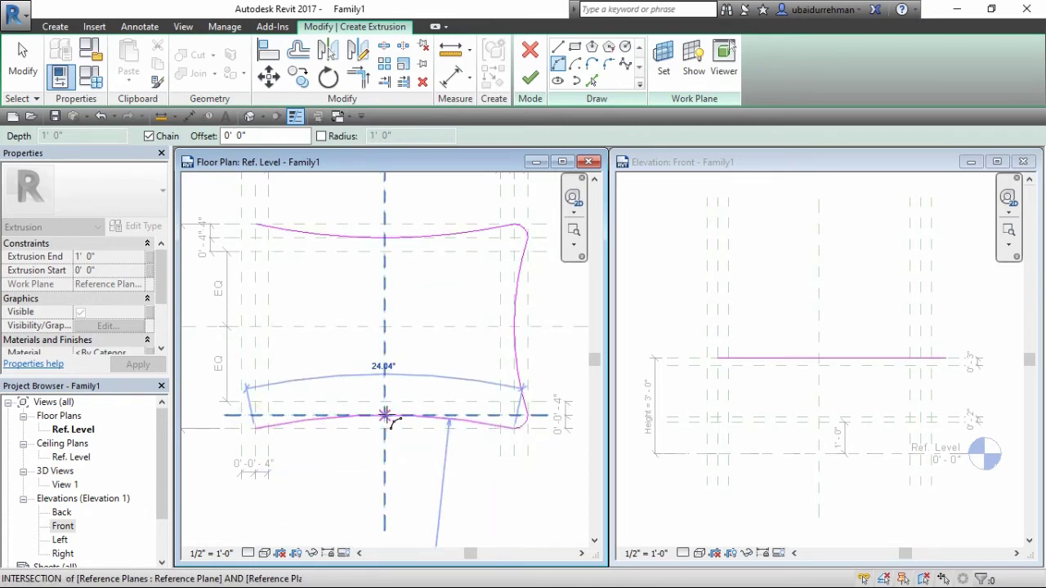
pyautogui.click(385, 416)
pyautogui.scroll(5, 249, 425)
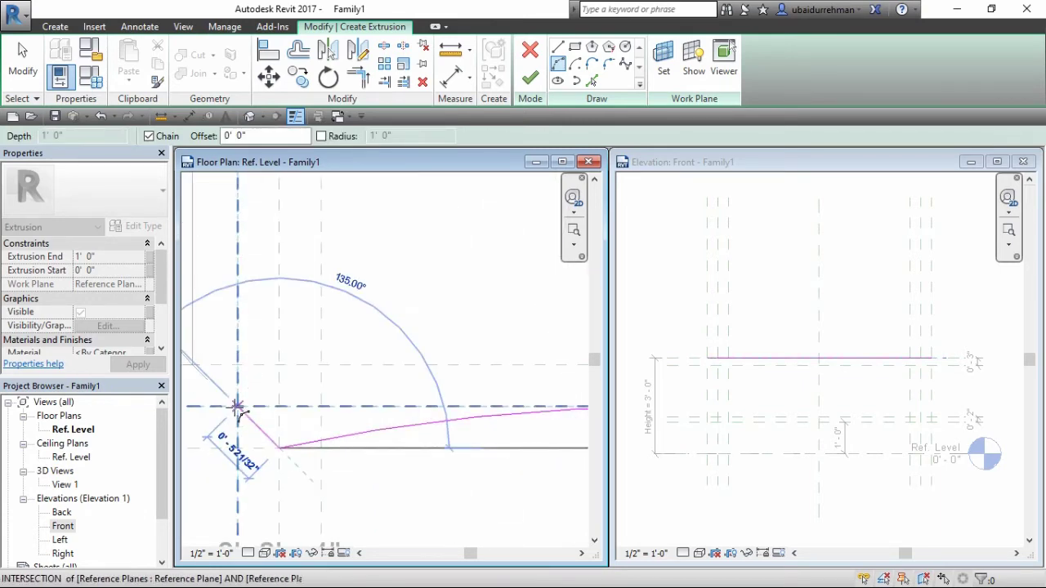
pyautogui.click(237, 406)
pyautogui.click(247, 438)
# Draw the curved left edge and the final arc closing the tabletop outline
pyautogui.scroll(-3, 262, 417)
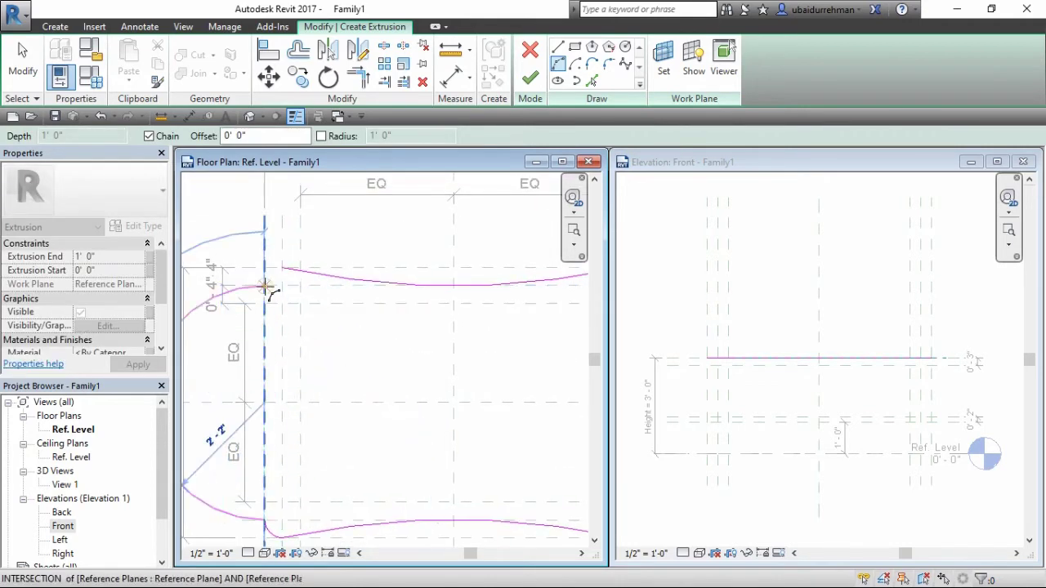
pyautogui.click(264, 284)
pyautogui.click(280, 403)
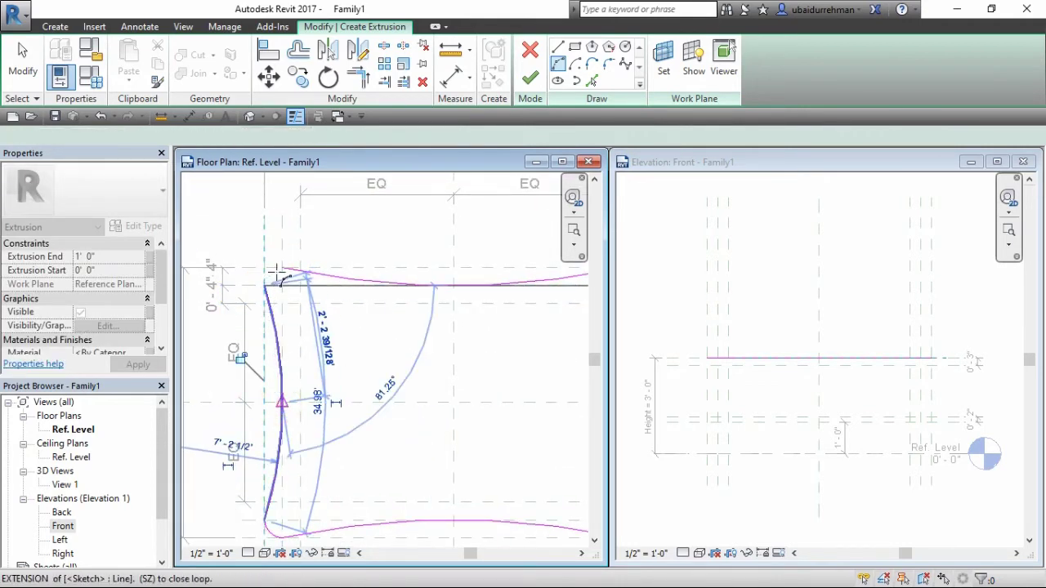
pyautogui.scroll(3, 274, 270)
pyautogui.scroll(5, 266, 276)
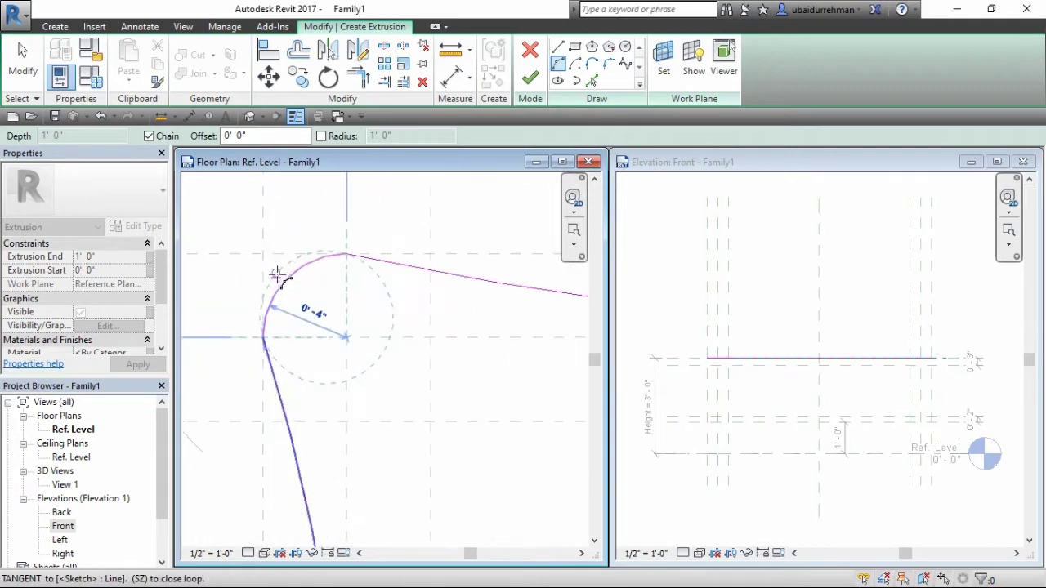
pyautogui.click(282, 281)
pyautogui.scroll(-5, 302, 269)
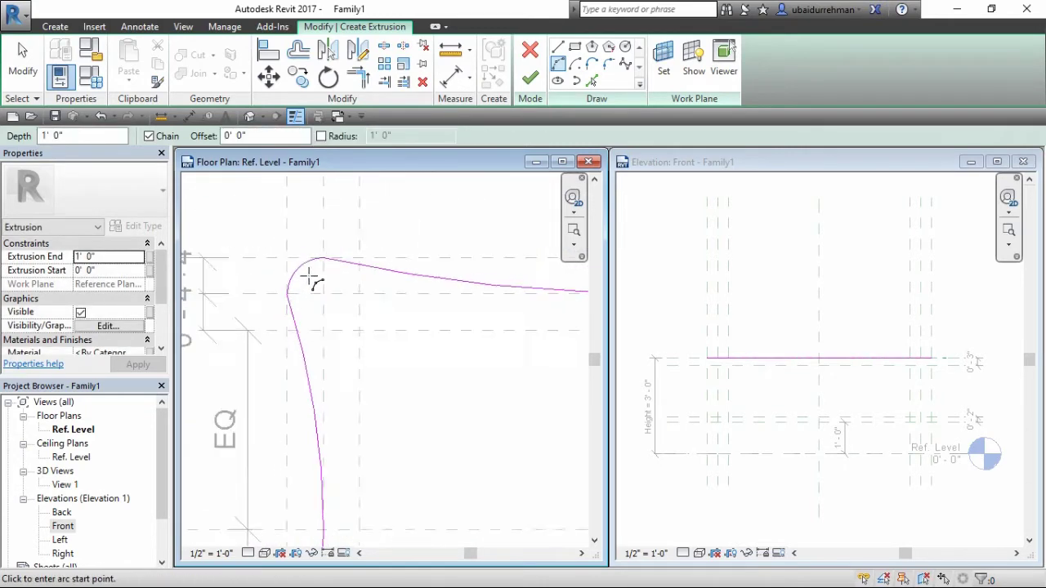
pyautogui.moveTo(434, 335)
pyautogui.mouseDown(button='middle')
pyautogui.moveTo(394, 362)
pyautogui.moveTo(372, 361)
pyautogui.mouseUp(button='middle')
pyautogui.press('Escape')
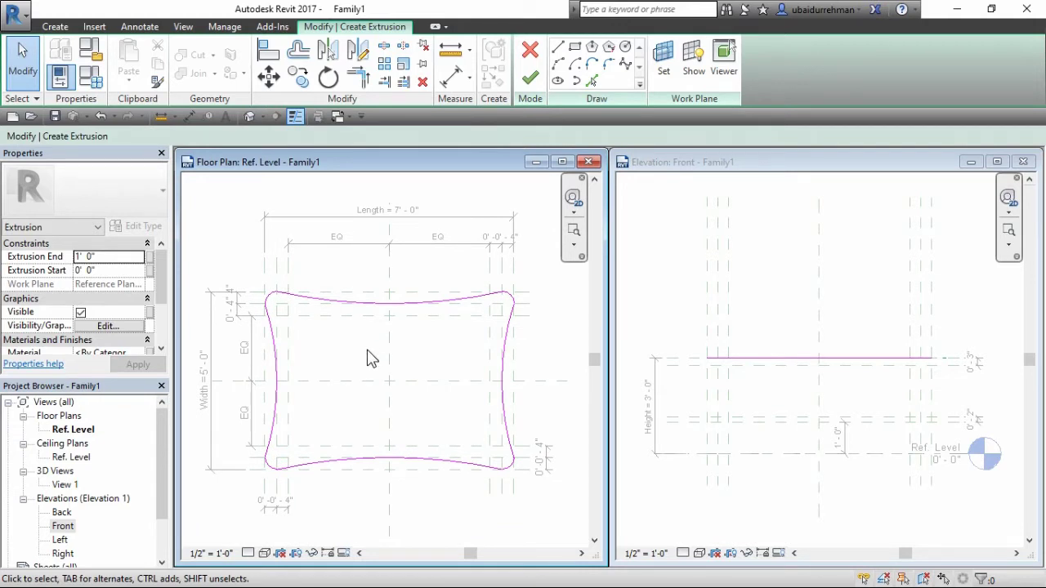
# Finish the tabletop extrusion and drag its top and bottom faces to the reference planes, 3" thick
pyautogui.click(531, 79)
pyautogui.press('Escape')
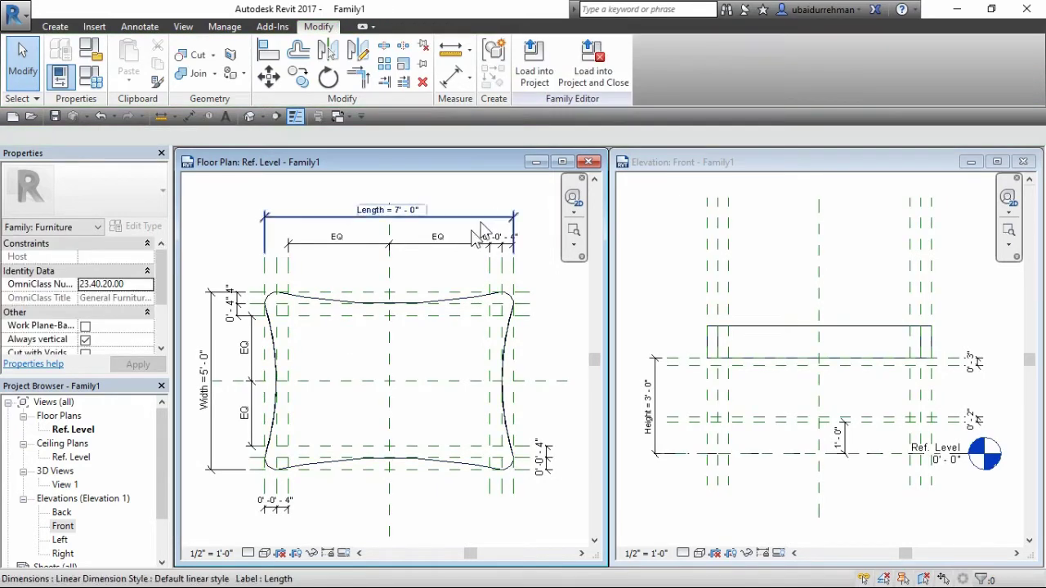
pyautogui.click(772, 329)
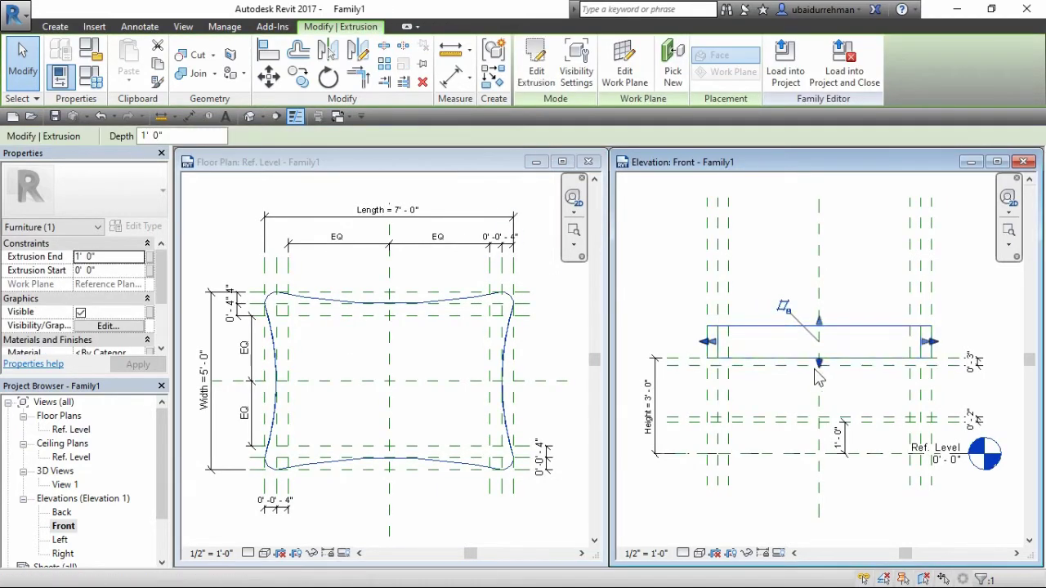
pyautogui.moveTo(820, 362); pyautogui.dragTo(822, 373)
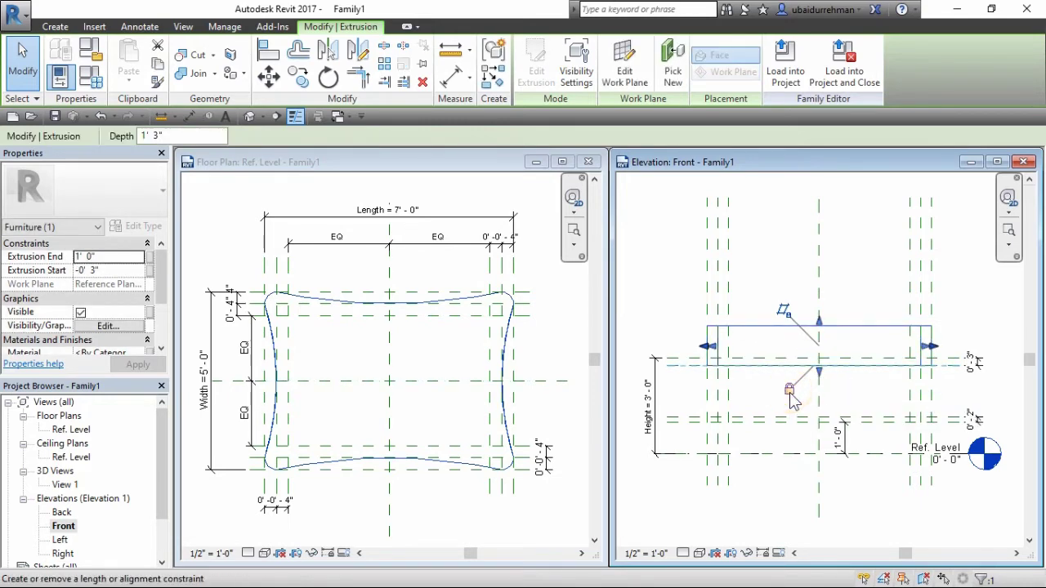
pyautogui.click(805, 351)
pyautogui.click(815, 327)
pyautogui.moveTo(819, 318); pyautogui.dragTo(822, 360)
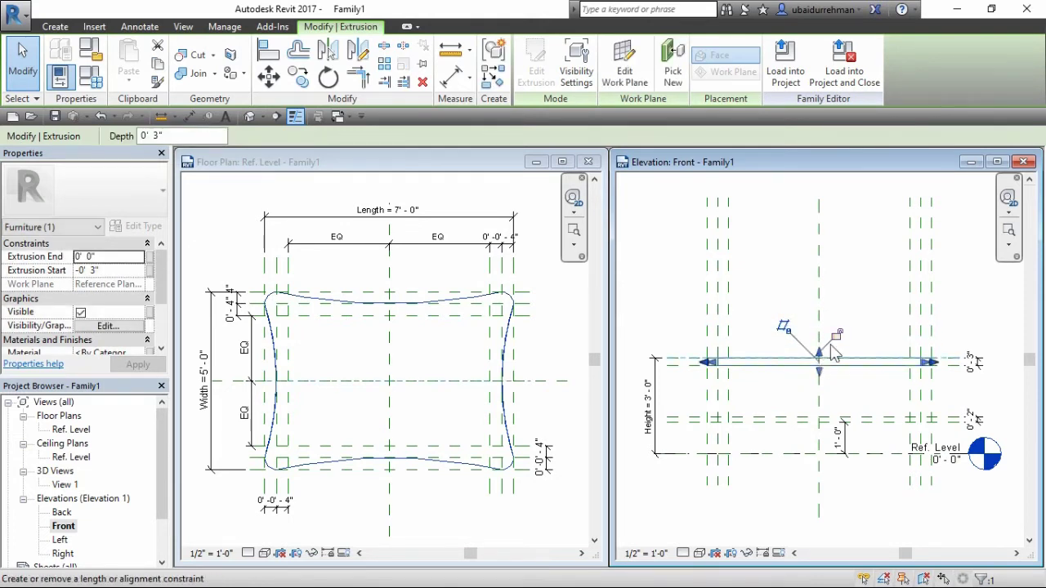
pyautogui.click(837, 342)
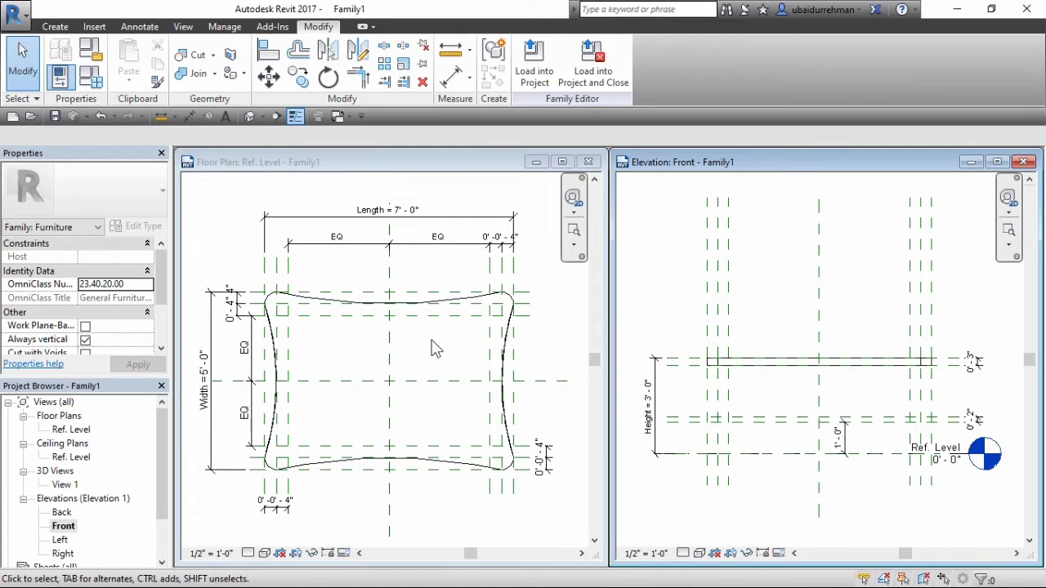
# Change the Length dimension to 6'-0" and Width to 4'-0", resizing the curved tabletop
pyautogui.click(392, 206)
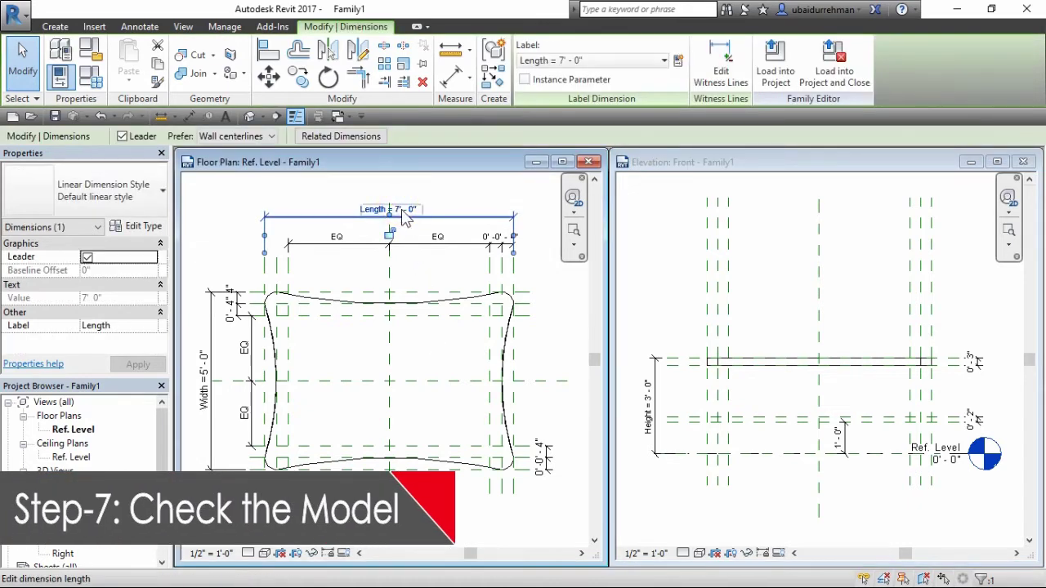
pyautogui.click(403, 205)
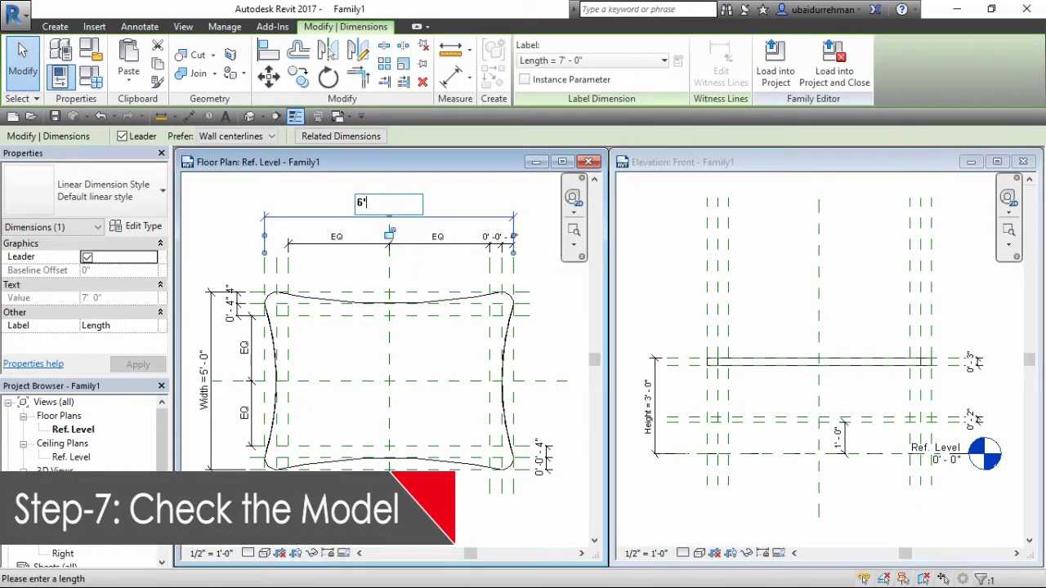
pyautogui.press('Return')
pyautogui.press('Escape')
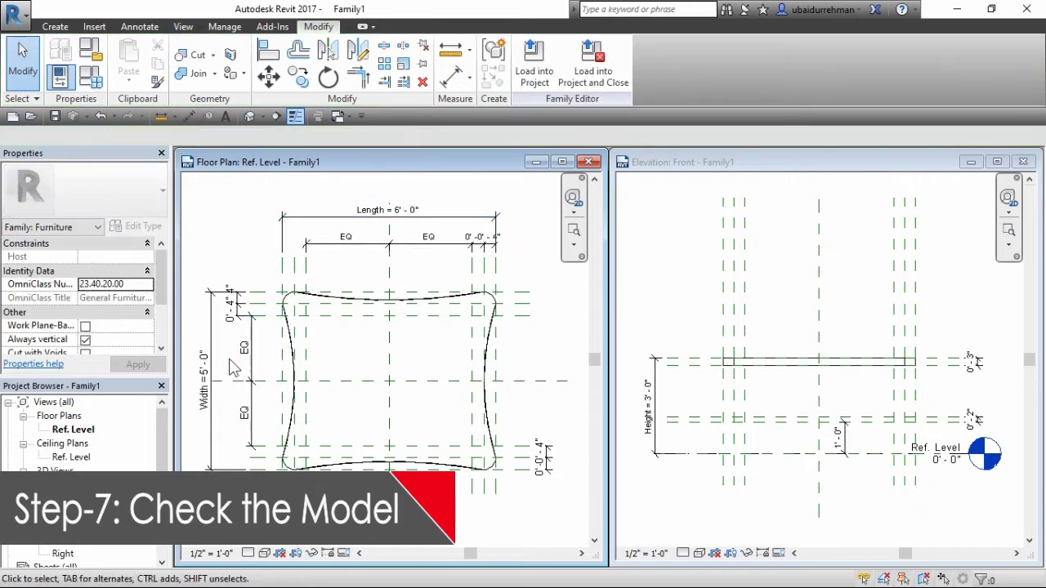
pyautogui.click(204, 363)
pyautogui.click(205, 369)
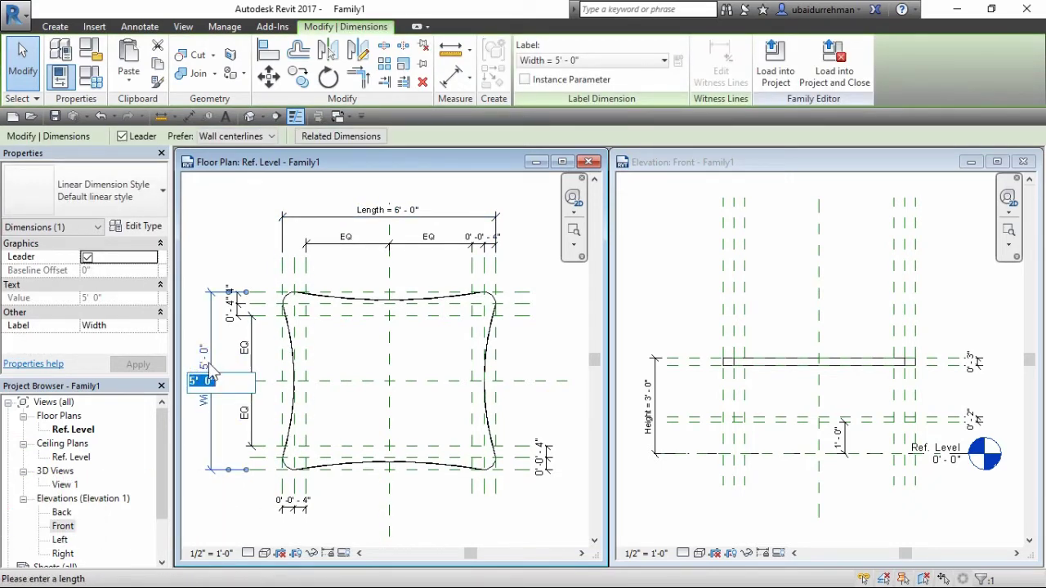
pyautogui.write("4'")
pyautogui.press('Return')
pyautogui.press('Escape')
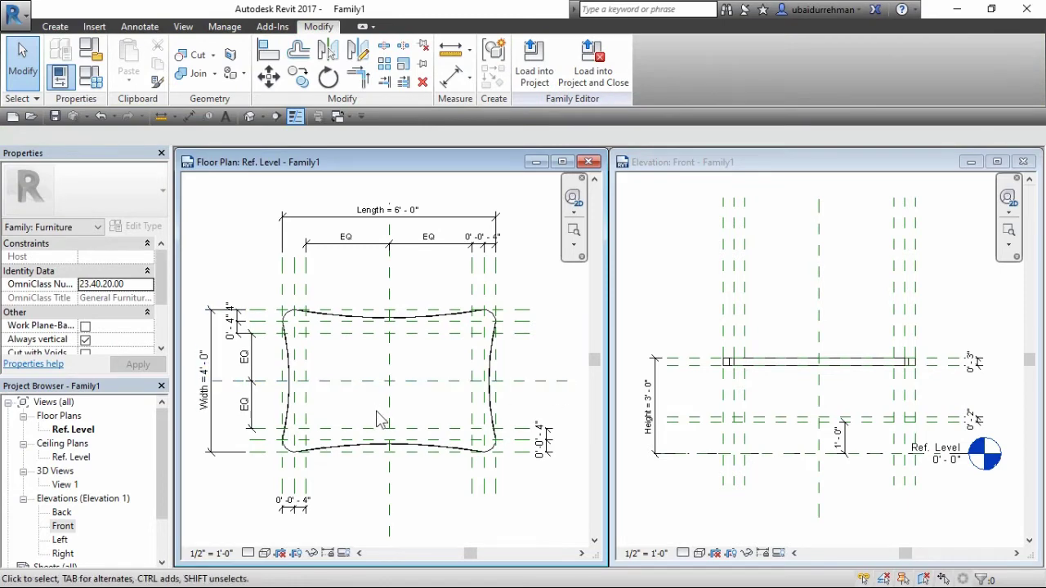
pyautogui.scroll(3, 430, 388)
pyautogui.moveTo(379, 422); pyautogui.dragTo(355, 404, button='middle')
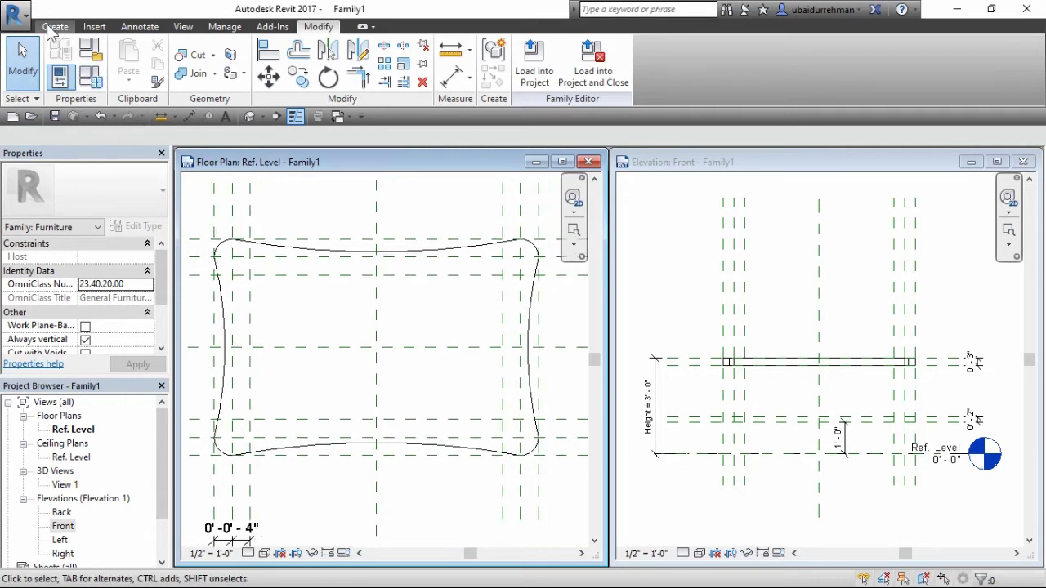
# Start a legs extrusion and draw the top-right square leg profile, locked to its reference planes
pyautogui.click(54, 27)
pyautogui.click(130, 57)
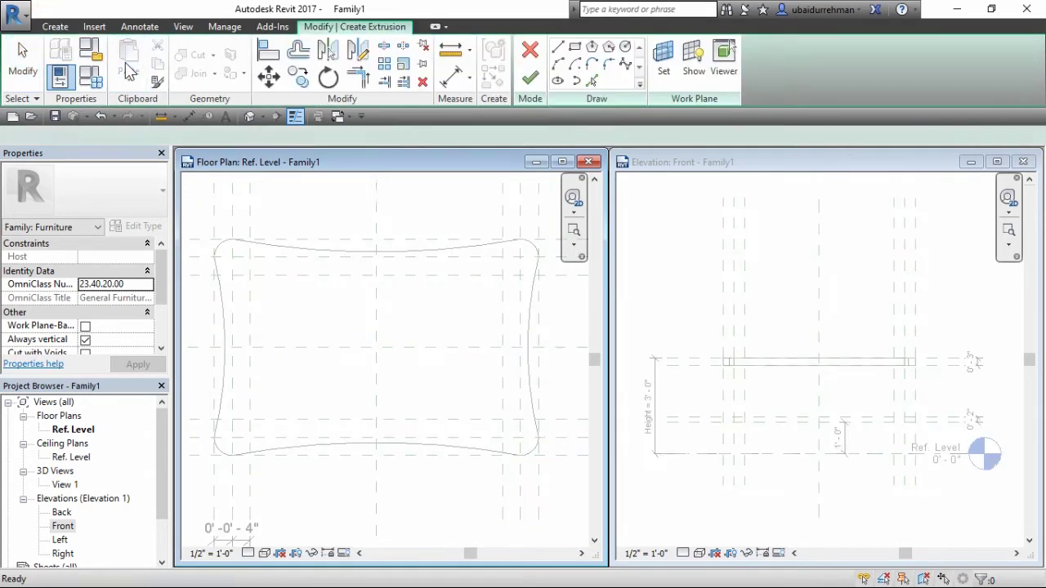
pyautogui.click(575, 47)
pyautogui.click(519, 258)
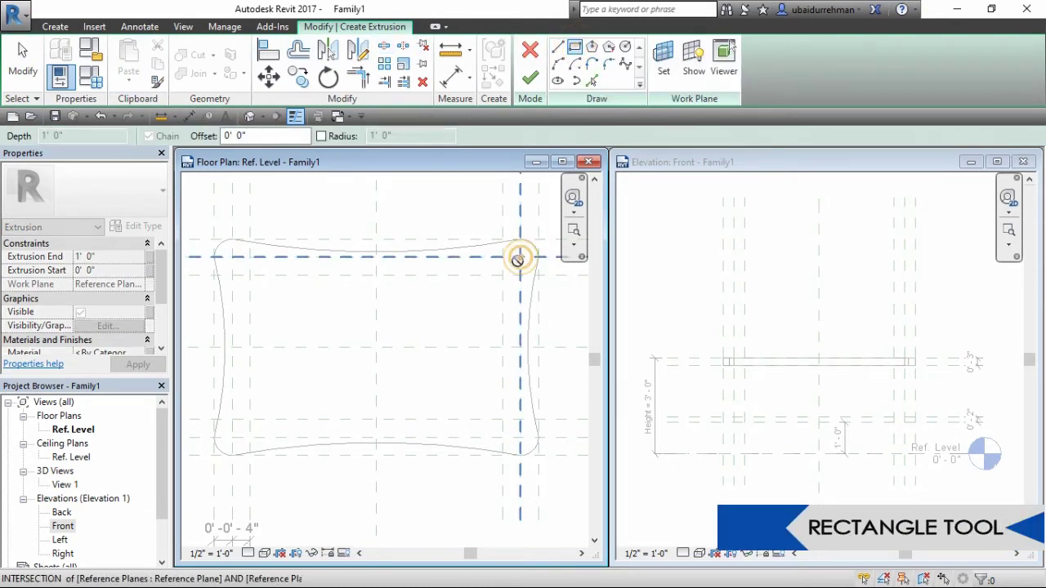
pyautogui.click(502, 274)
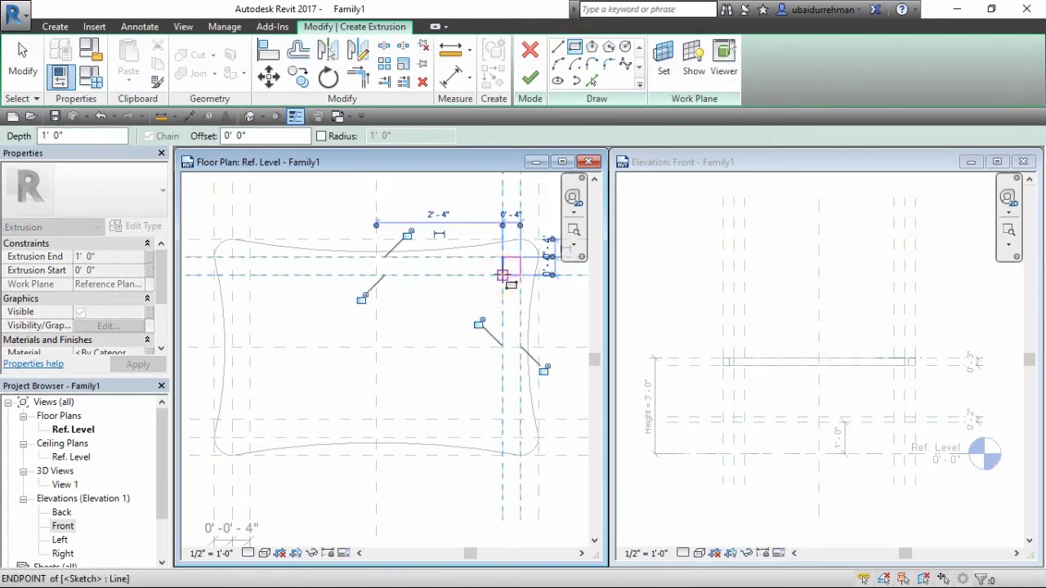
pyautogui.click(408, 235)
pyautogui.click(360, 300)
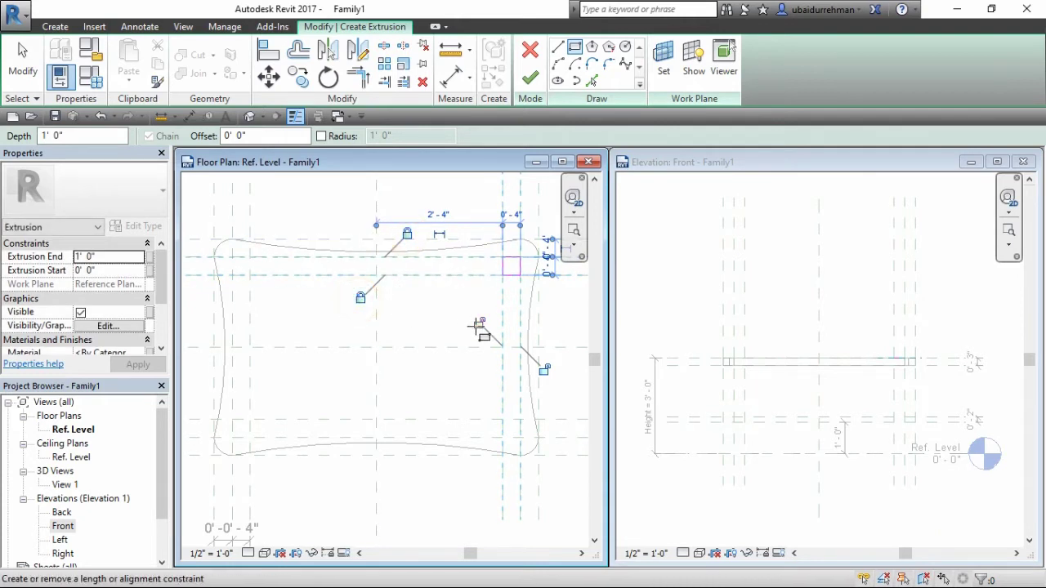
pyautogui.click(479, 324)
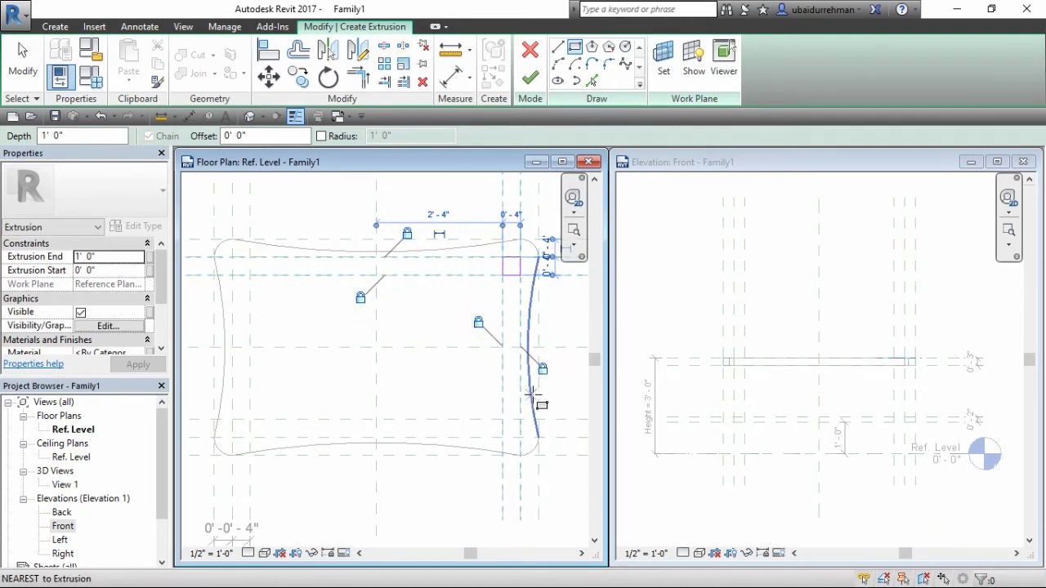
# Draw the bottom-right, bottom-left and top-left square leg profiles at the corner intersections
pyautogui.click(519, 421)
pyautogui.click(502, 439)
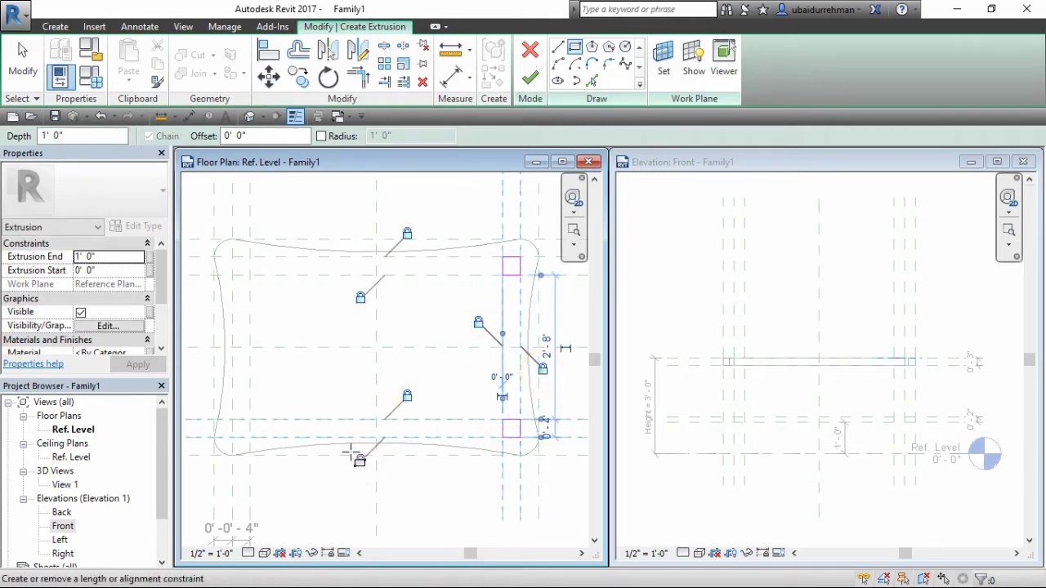
pyautogui.click(250, 420)
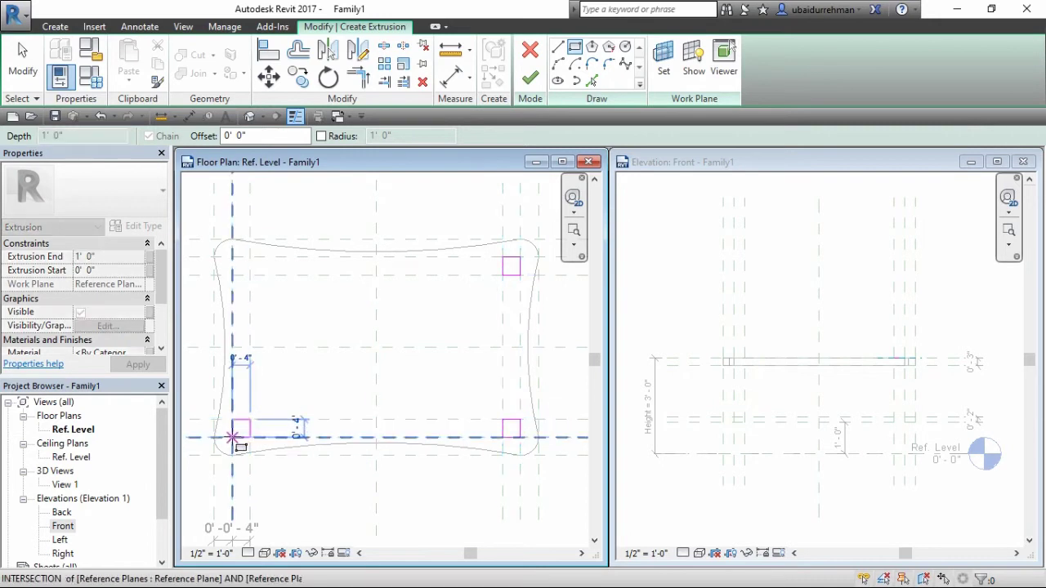
pyautogui.click(232, 439)
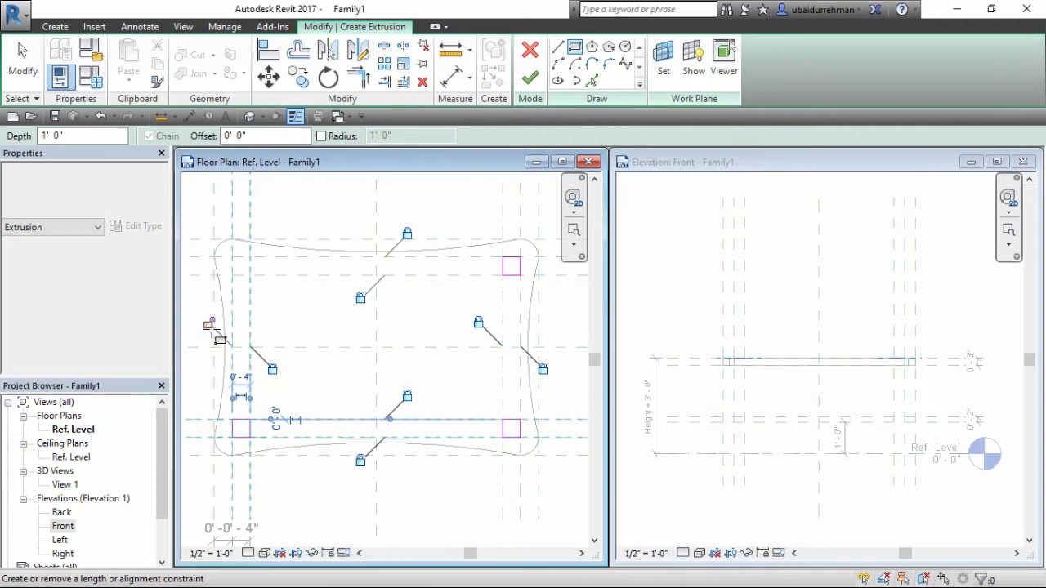
pyautogui.click(232, 257)
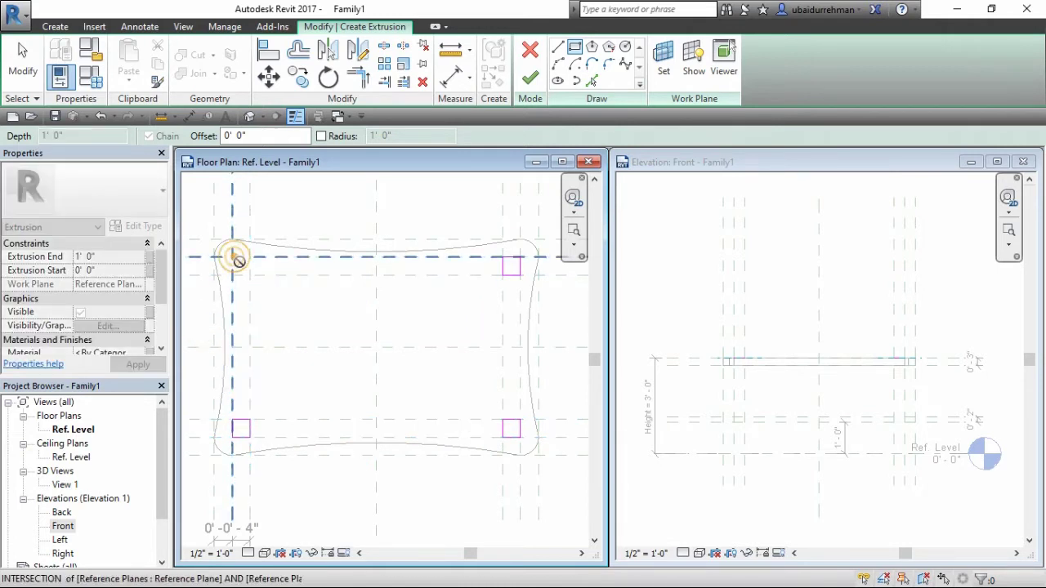
pyautogui.click(249, 275)
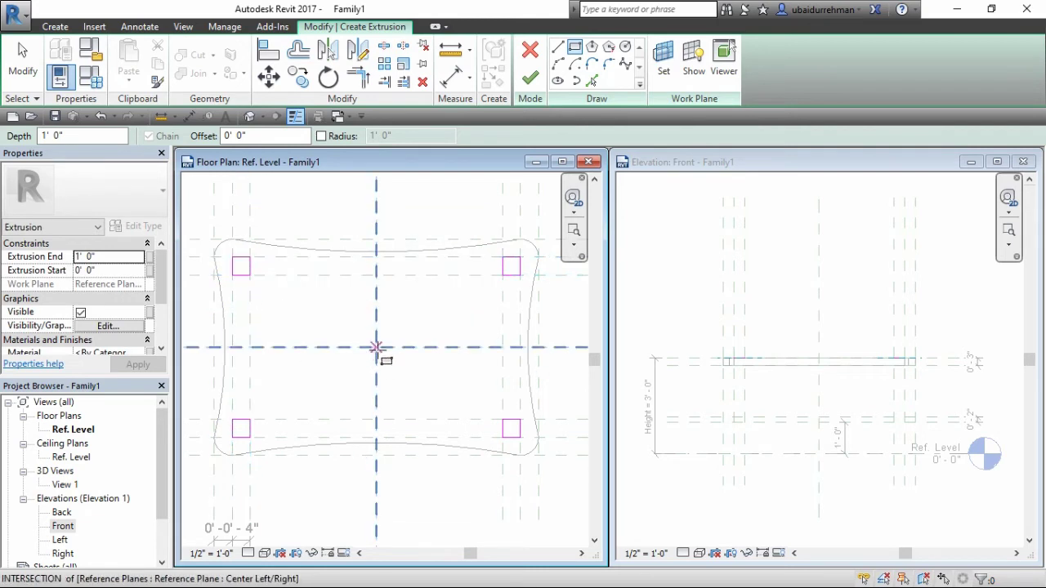
pyautogui.press('Escape')
pyautogui.press('Escape')
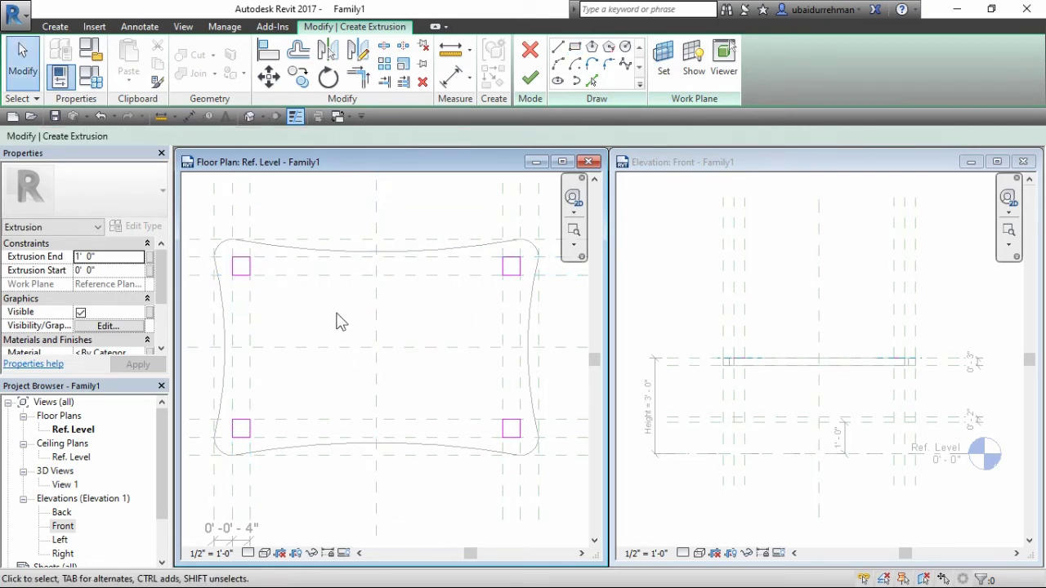
# Finish the legs extrusion and stretch the legs from Ref. Level to the tabletop underside
pyautogui.click(529, 82)
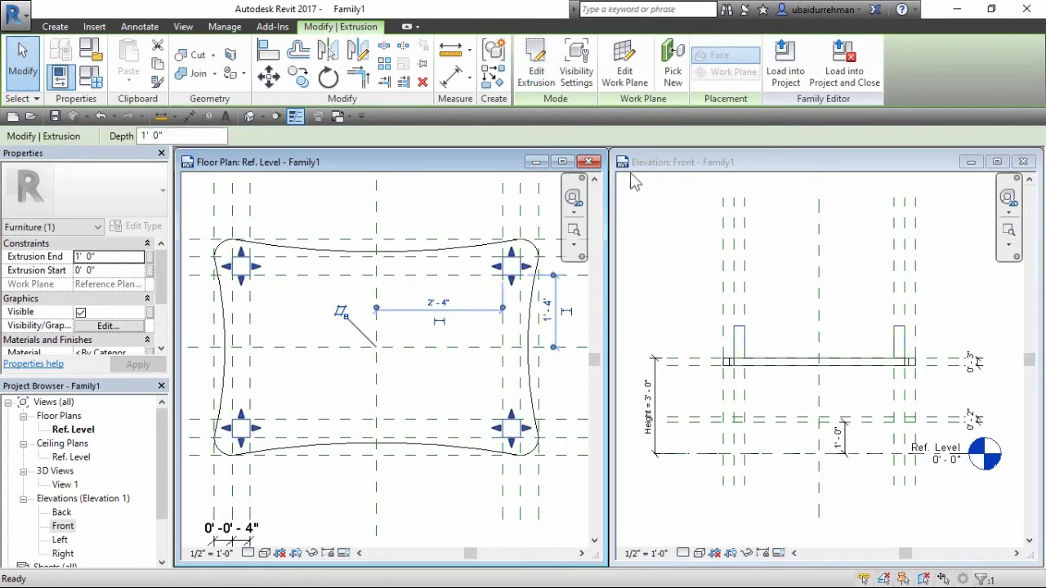
pyautogui.click(782, 322)
pyautogui.click(749, 347)
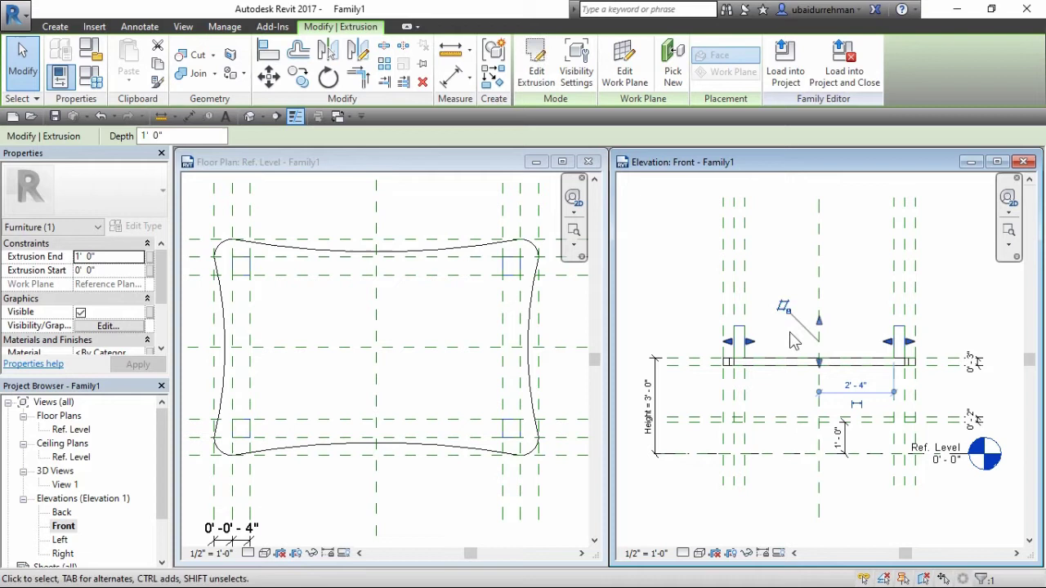
pyautogui.moveTo(820, 364); pyautogui.dragTo(820, 460)
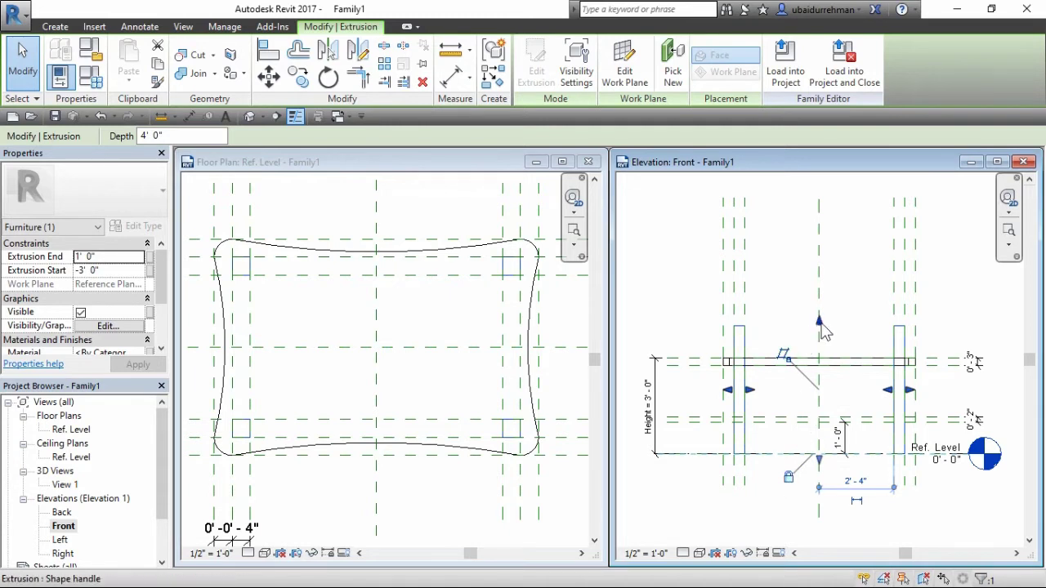
pyautogui.moveTo(819, 320); pyautogui.dragTo(820, 367)
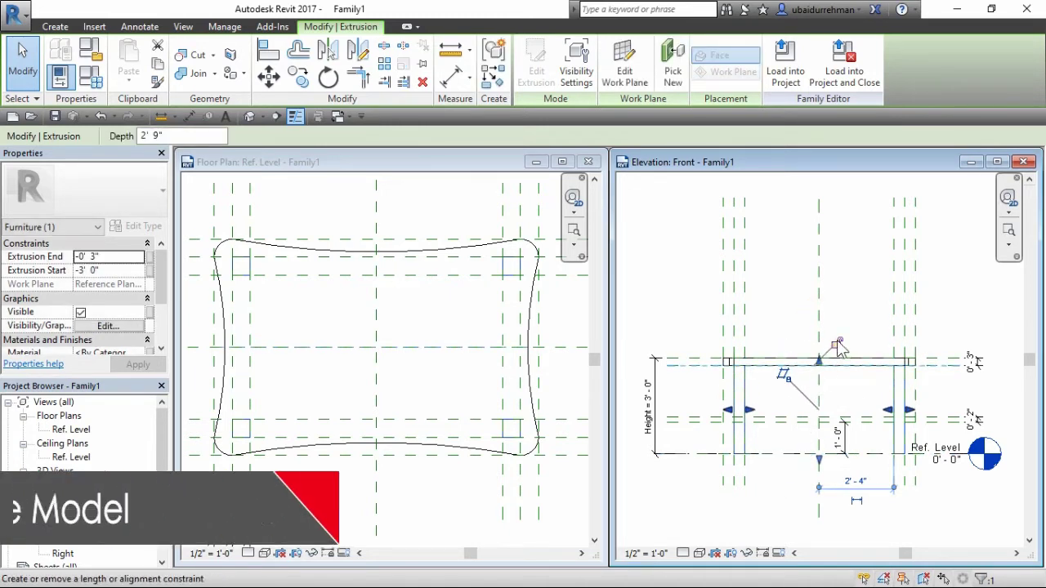
pyautogui.click(666, 309)
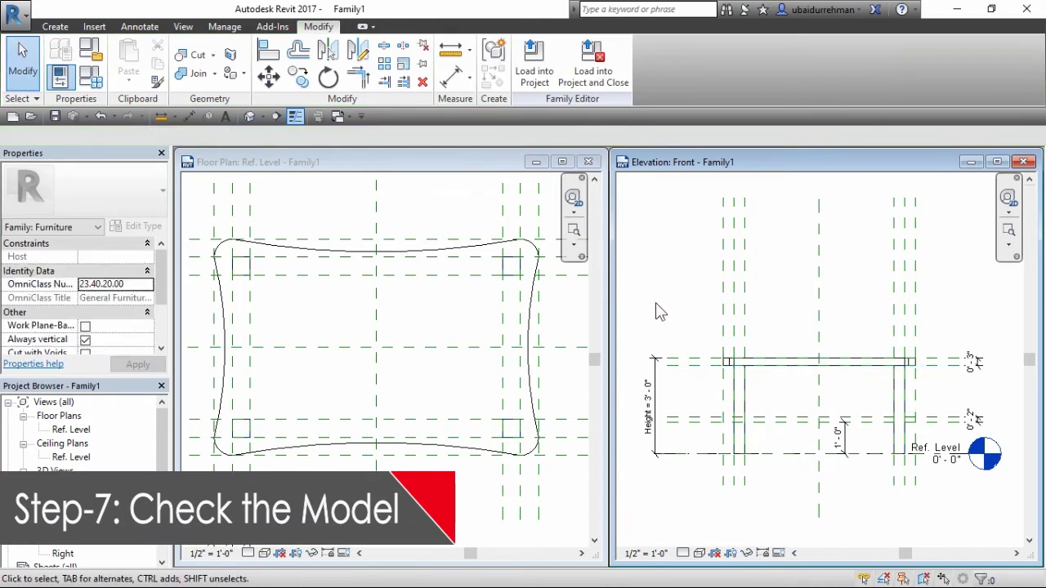
# Flex the Height dimension in the front elevation to 4'-0", raising the tabletop
pyautogui.click(641, 391)
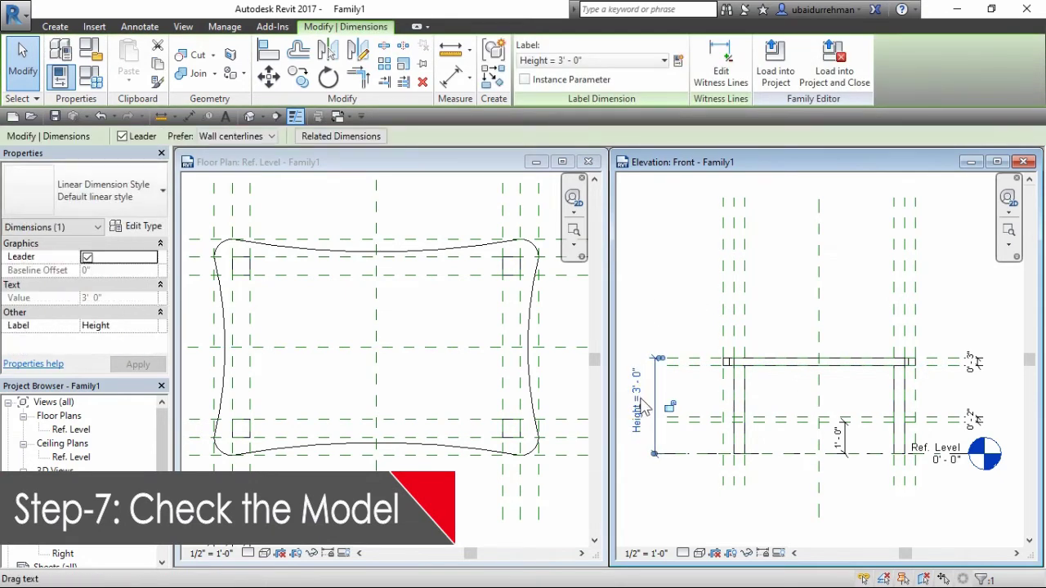
pyautogui.click(640, 391)
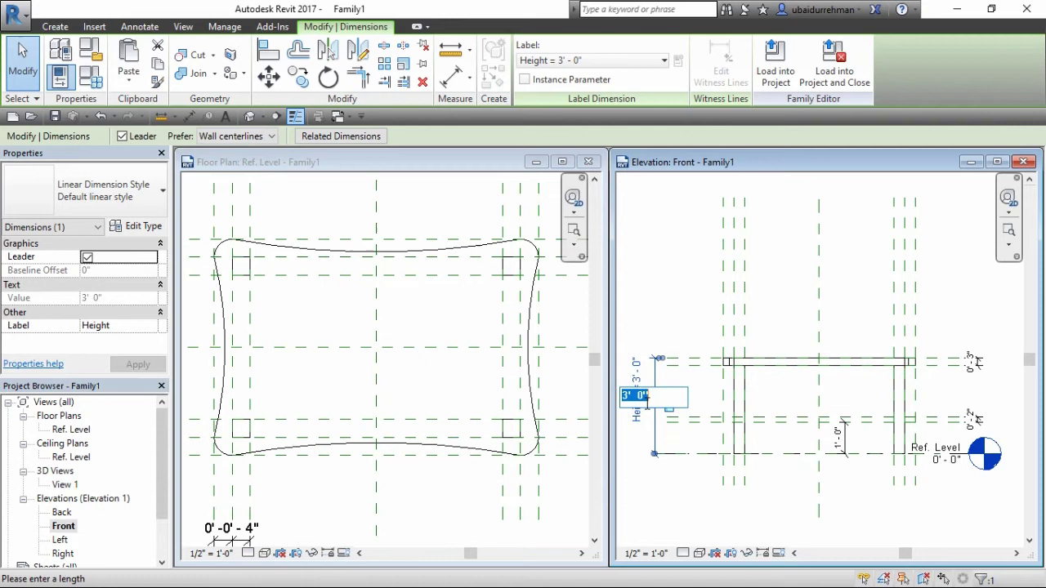
pyautogui.write("4'")
pyautogui.press('Return')
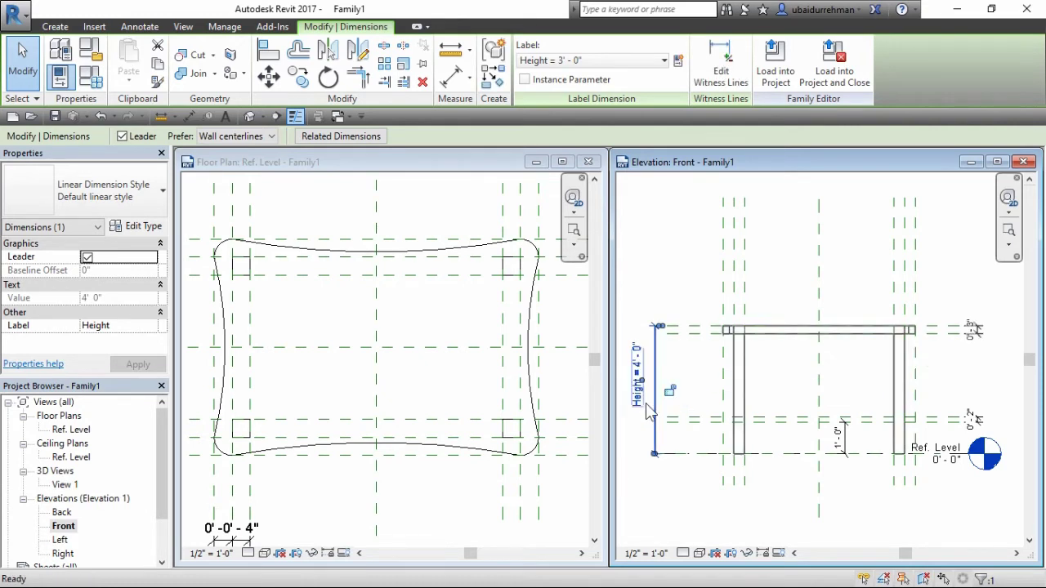
pyautogui.press('Escape')
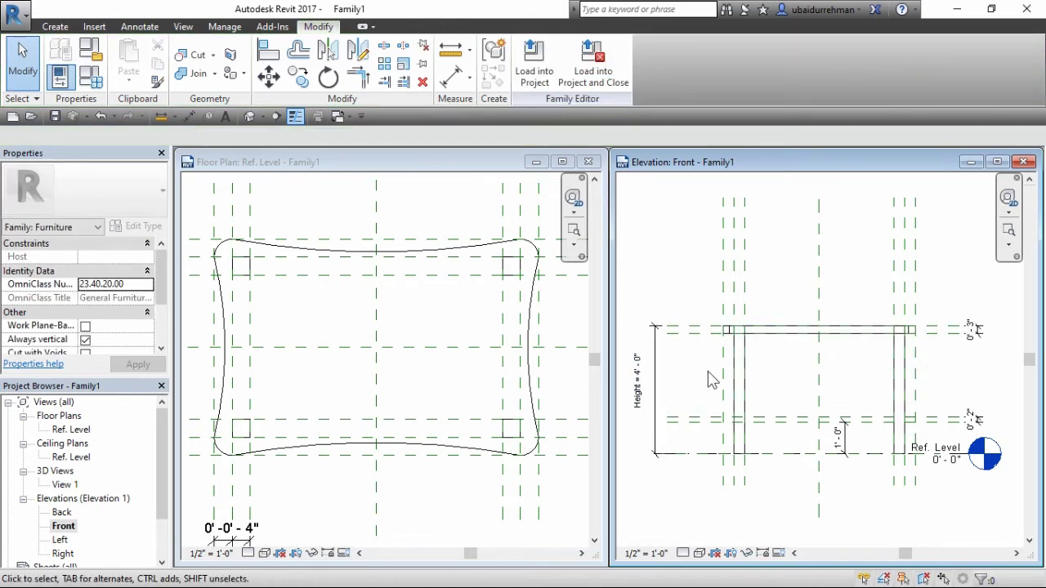
pyautogui.click(446, 323)
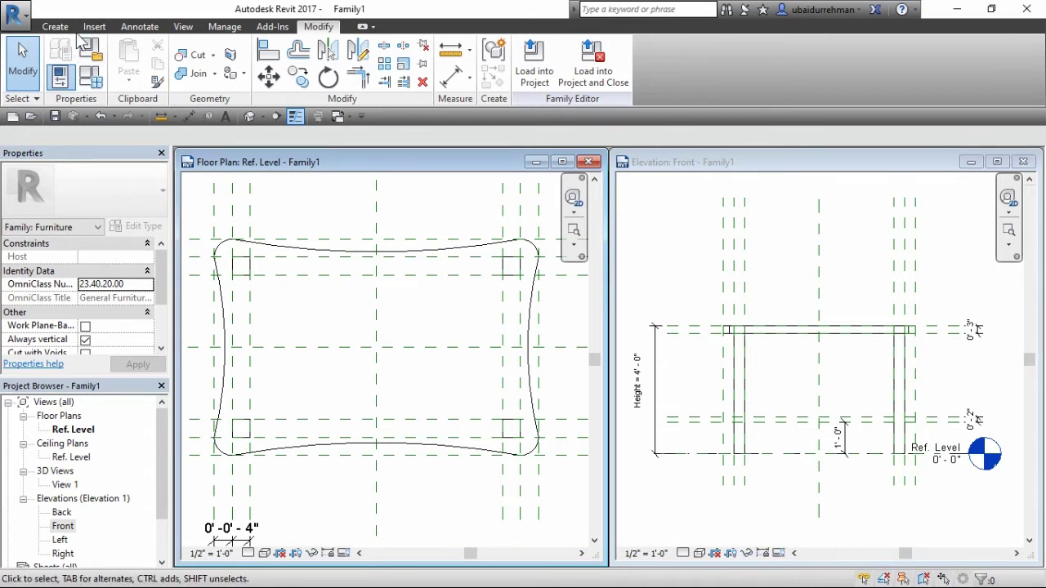
pyautogui.click(57, 26)
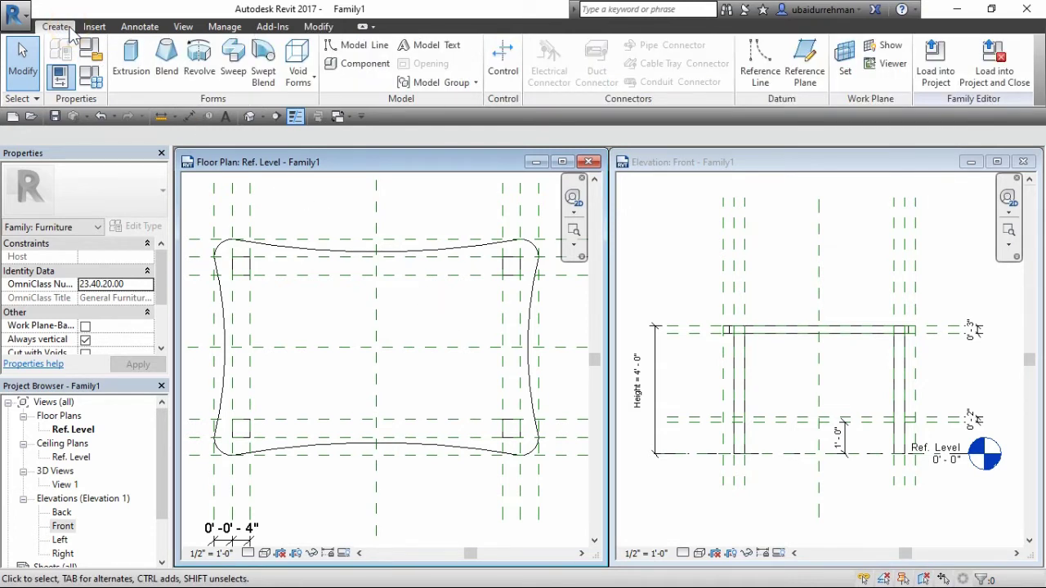
# Make Reference Plane : Shelf the current work plane and start a new Extrusion sketch
pyautogui.click(846, 72)
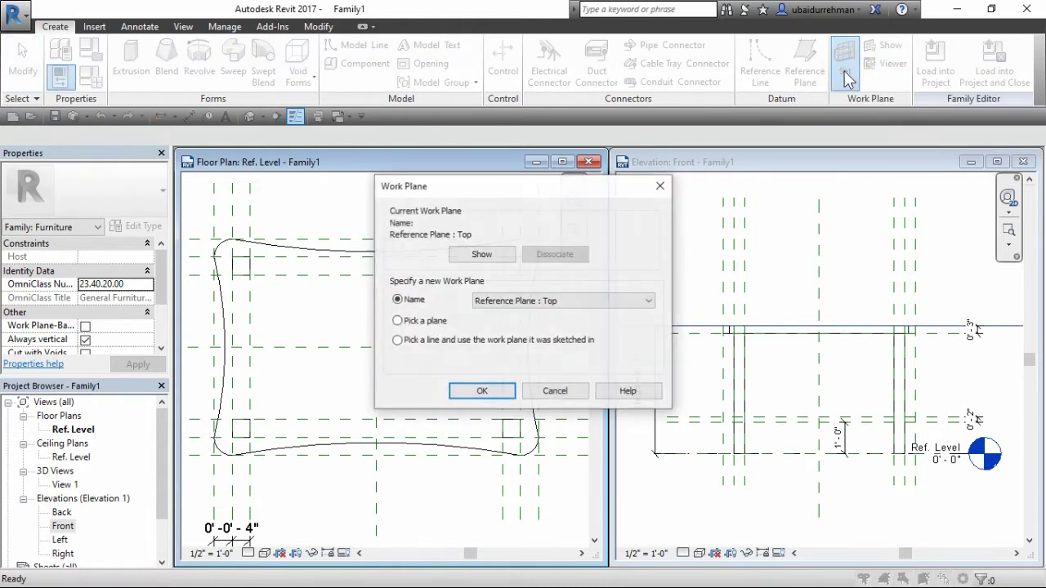
pyautogui.click(585, 300)
pyautogui.click(533, 345)
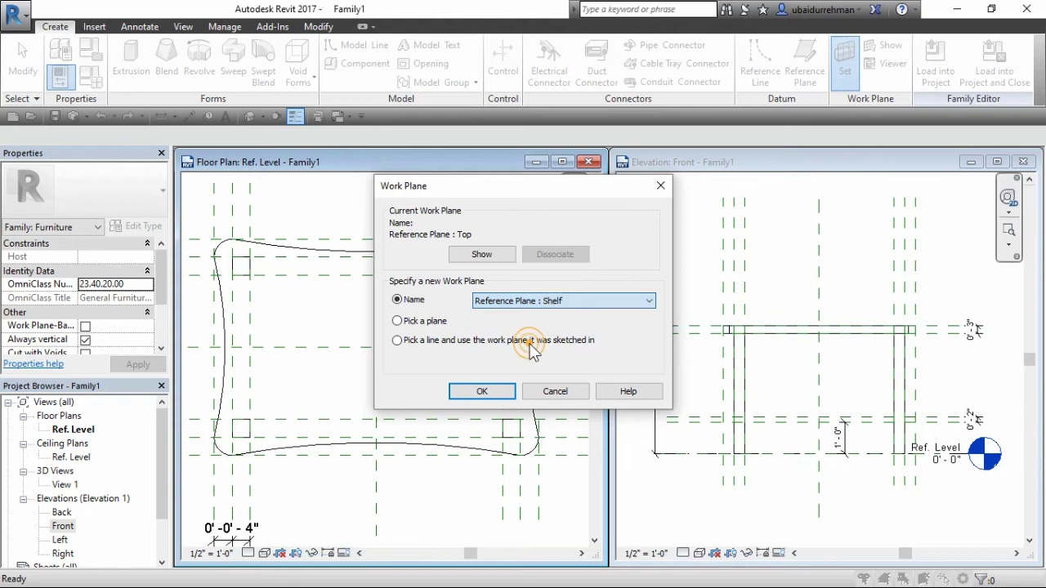
pyautogui.click(491, 390)
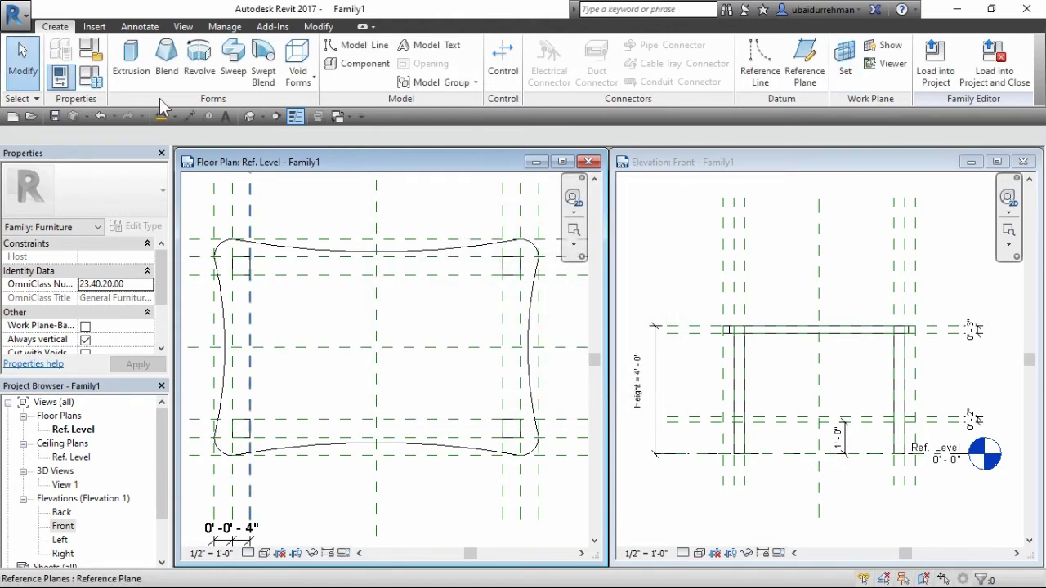
pyautogui.click(127, 71)
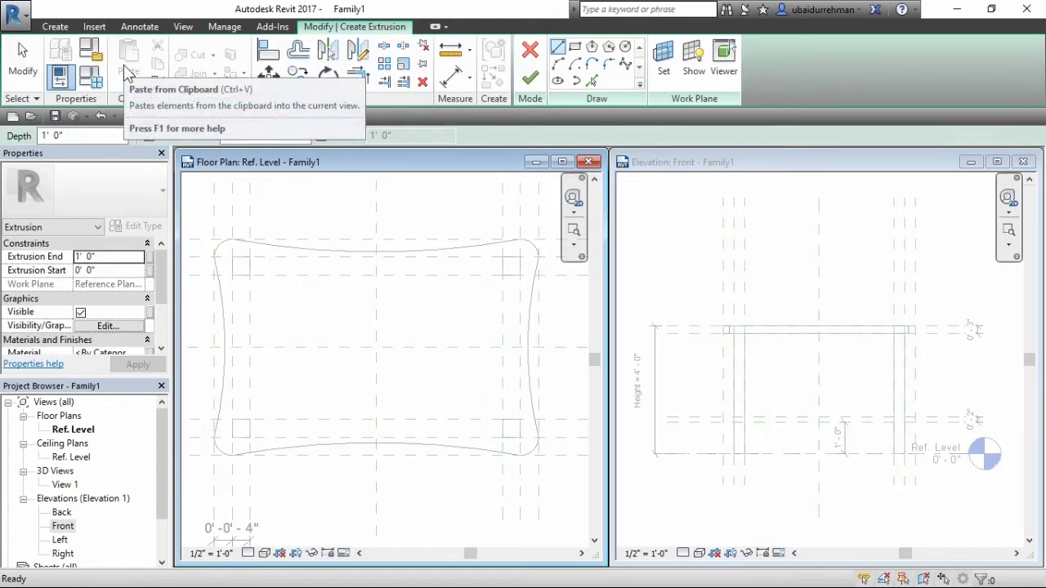
# Pick the top, right, bottom and left curved tabletop edges with a 0' 4" offset
pyautogui.click(591, 80)
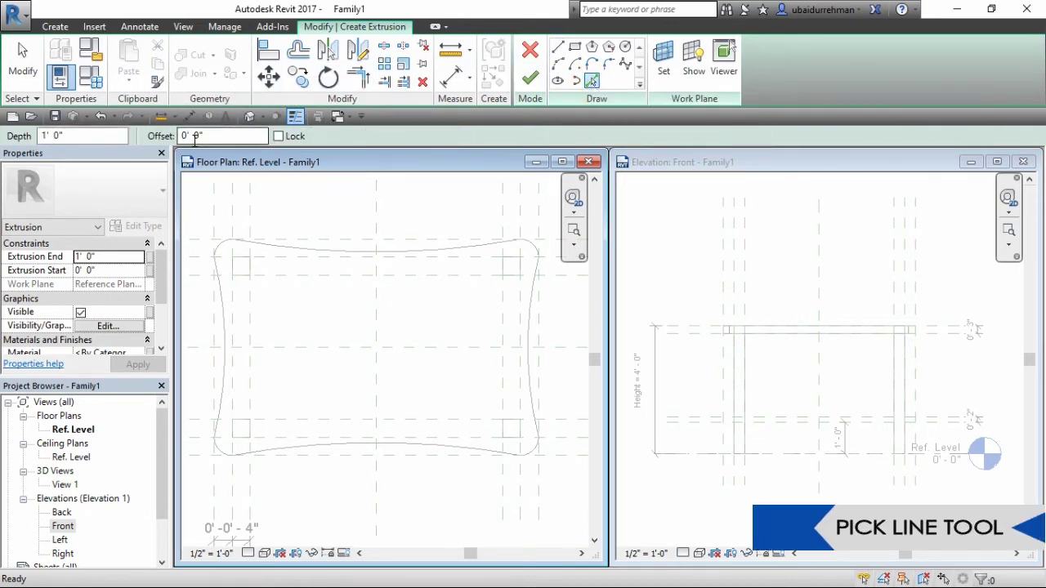
pyautogui.click(198, 137)
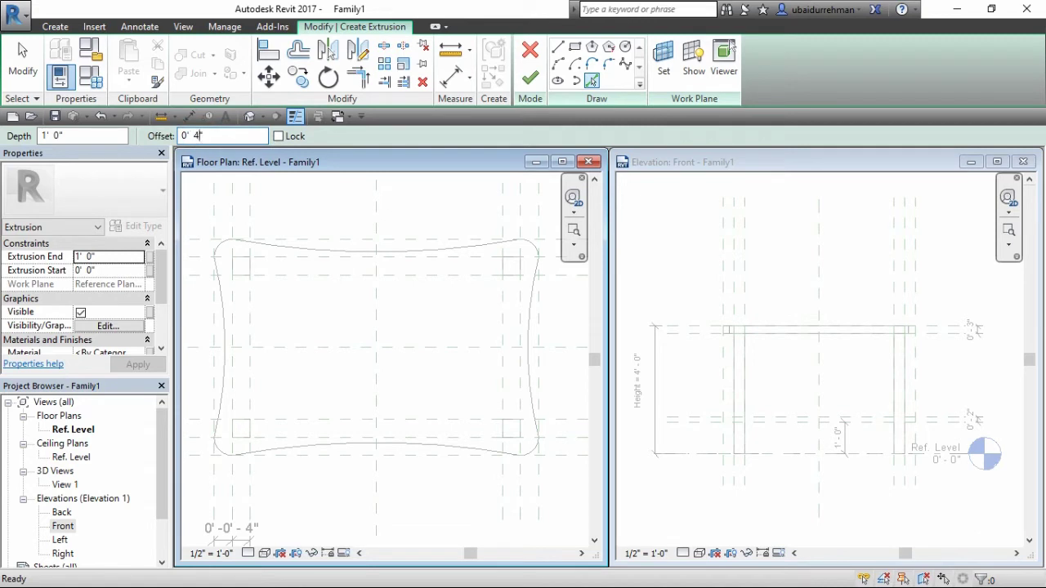
pyautogui.click(405, 253)
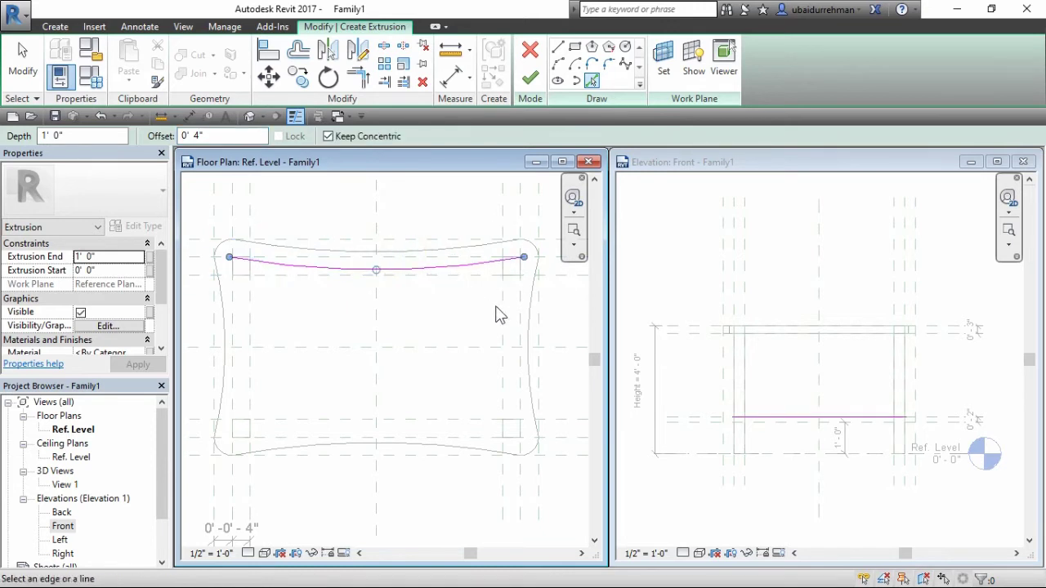
pyautogui.click(522, 317)
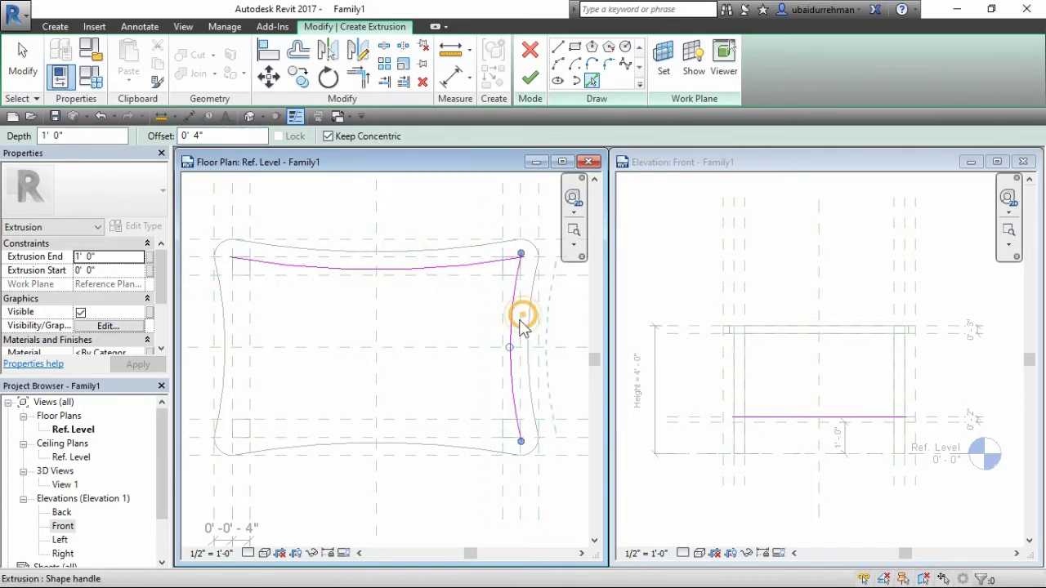
pyautogui.click(402, 438)
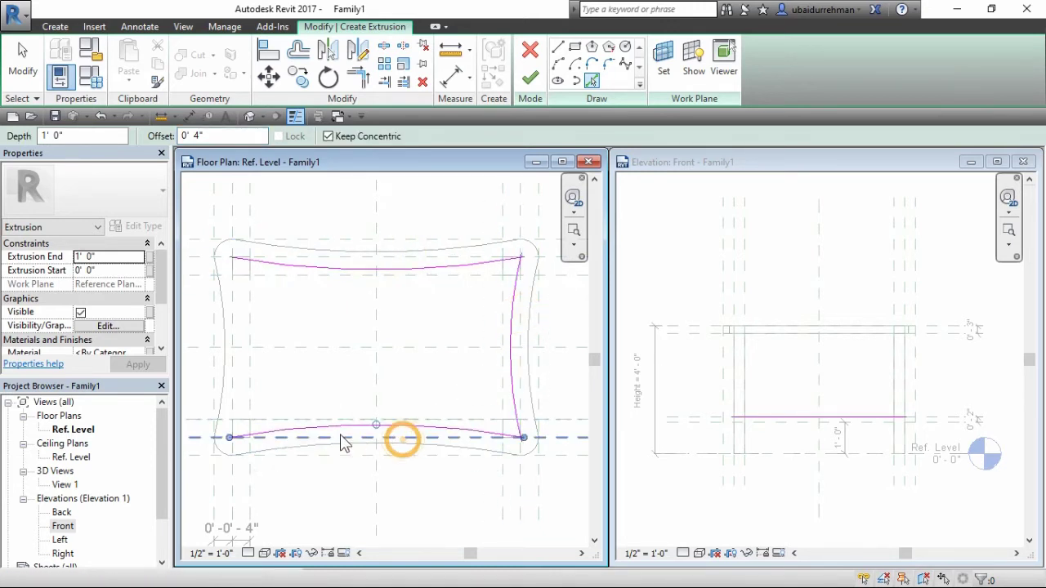
pyautogui.click(231, 370)
# Draw a short line at the first corner and delete the unwanted horizontal sketch line
pyautogui.scroll(6, 345, 306)
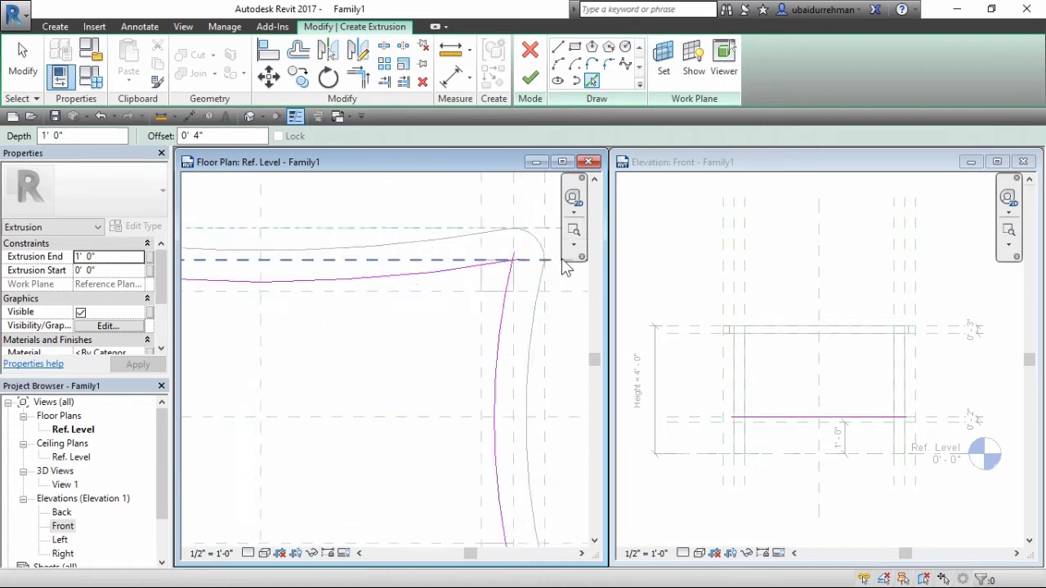
pyautogui.moveTo(367, 368); pyautogui.dragTo(440, 374, button='middle')
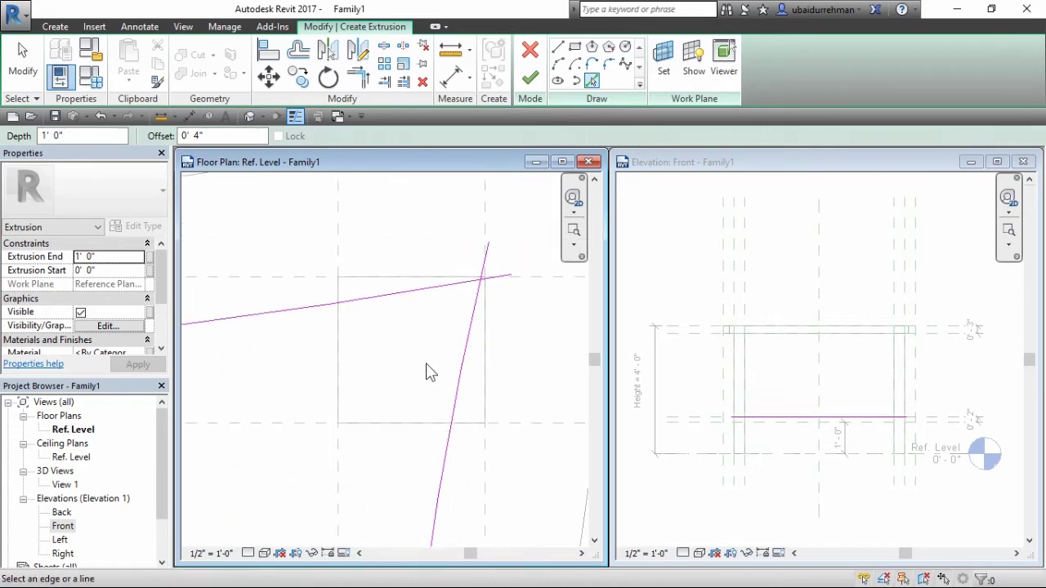
pyautogui.click(558, 47)
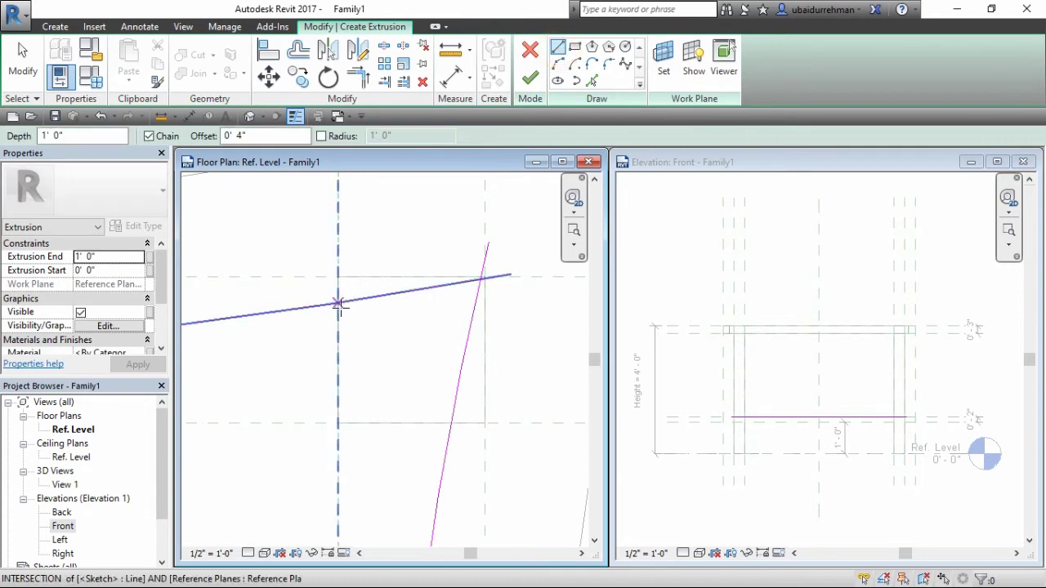
pyautogui.click(338, 301)
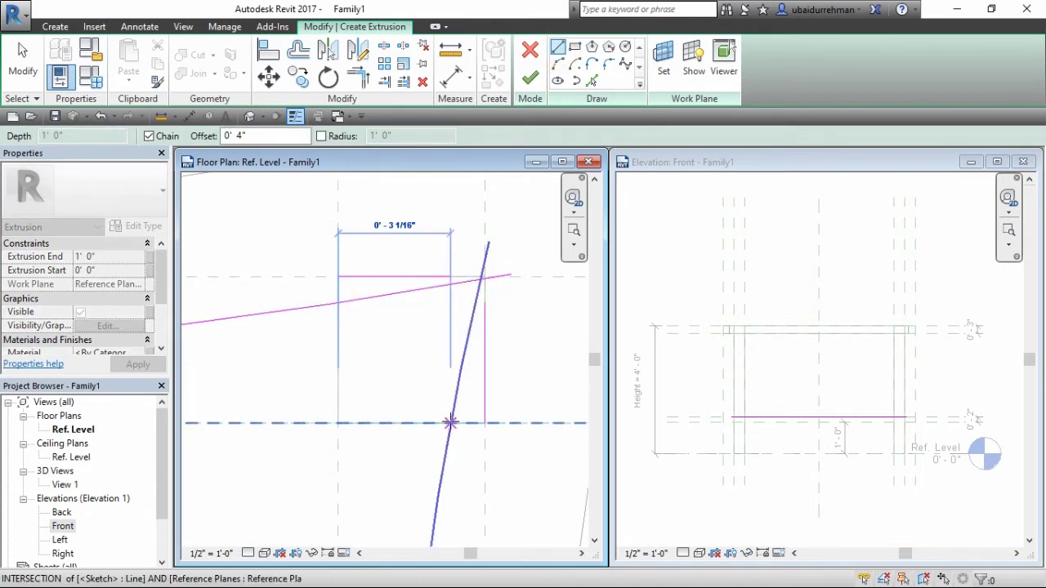
pyautogui.click(485, 423)
pyautogui.press('Escape')
pyautogui.press('Escape')
pyautogui.click(398, 277)
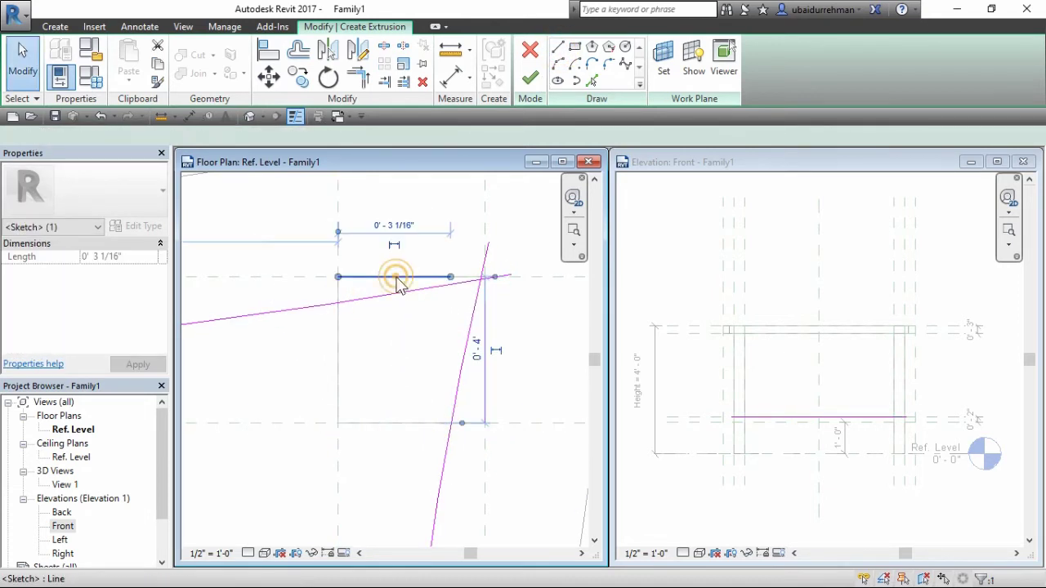
pyautogui.press('Delete')
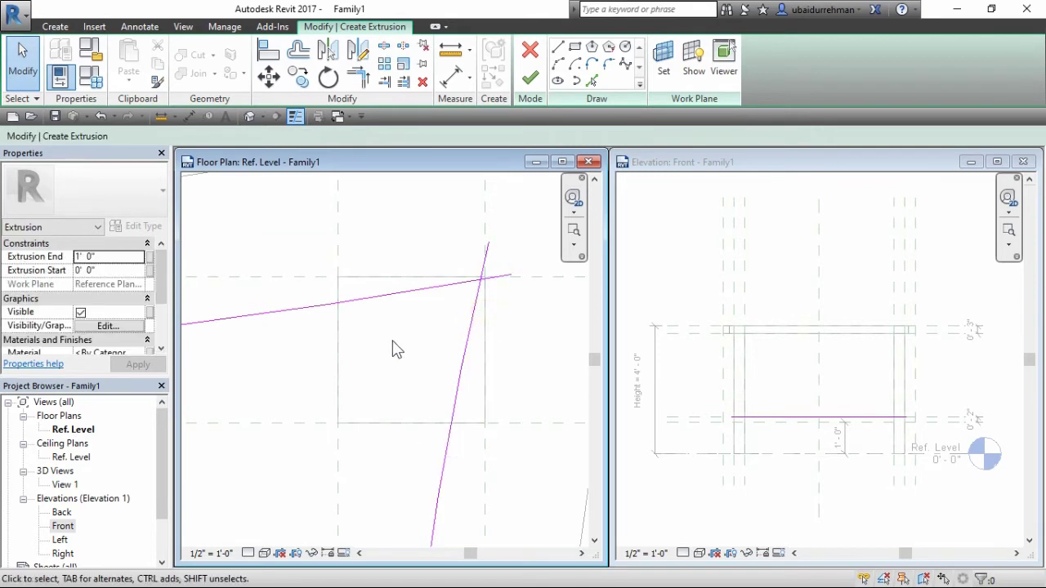
# Draw the first corner's vertical and horizontal notch lines and trim them to the angled lines
pyautogui.click(557, 47)
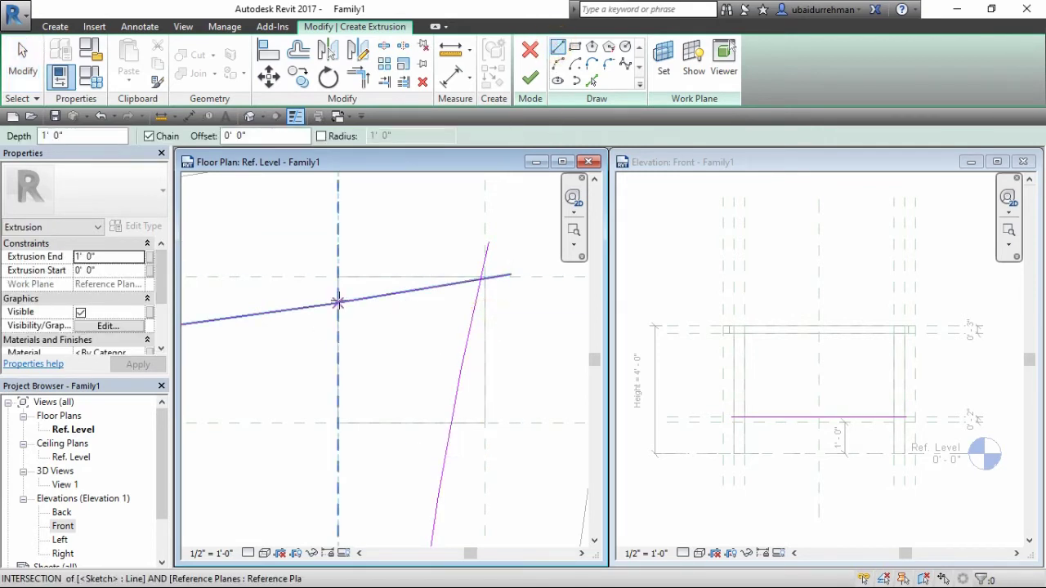
pyautogui.click(338, 303)
pyautogui.click(339, 422)
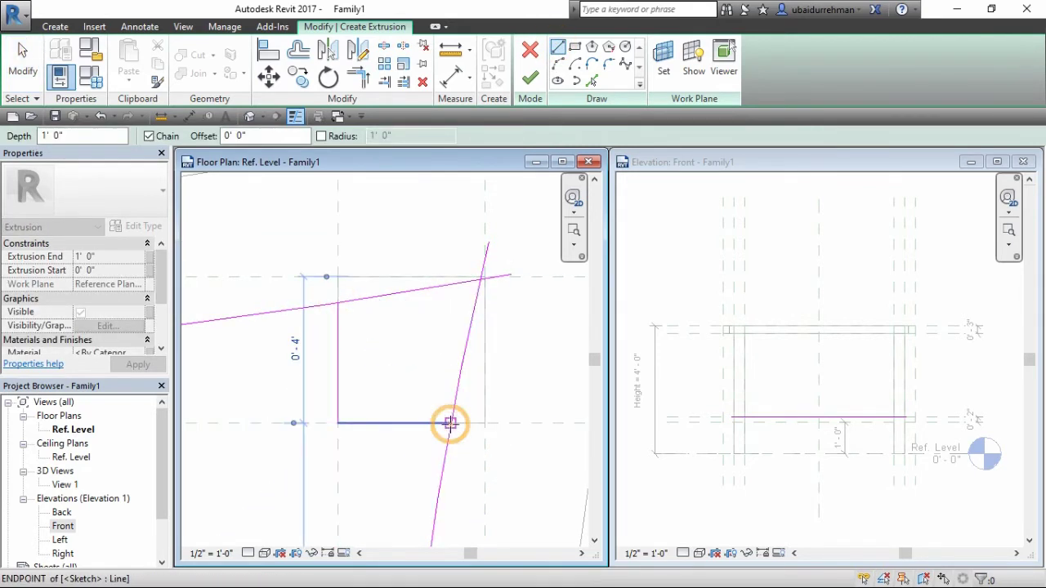
pyautogui.click(449, 422)
pyautogui.press('Escape')
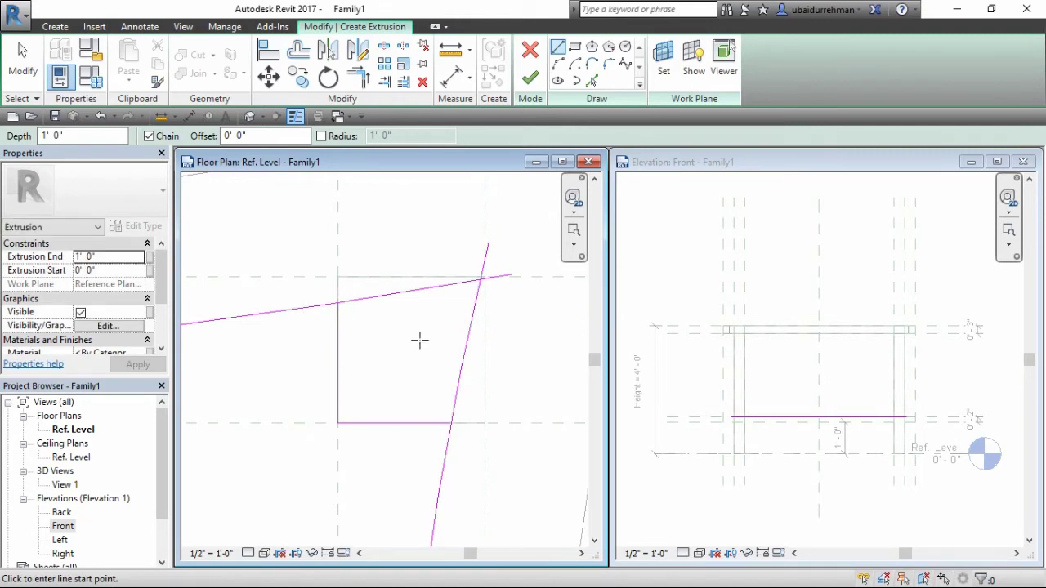
pyautogui.press('t')
pyautogui.press('r')
pyautogui.click(299, 308)
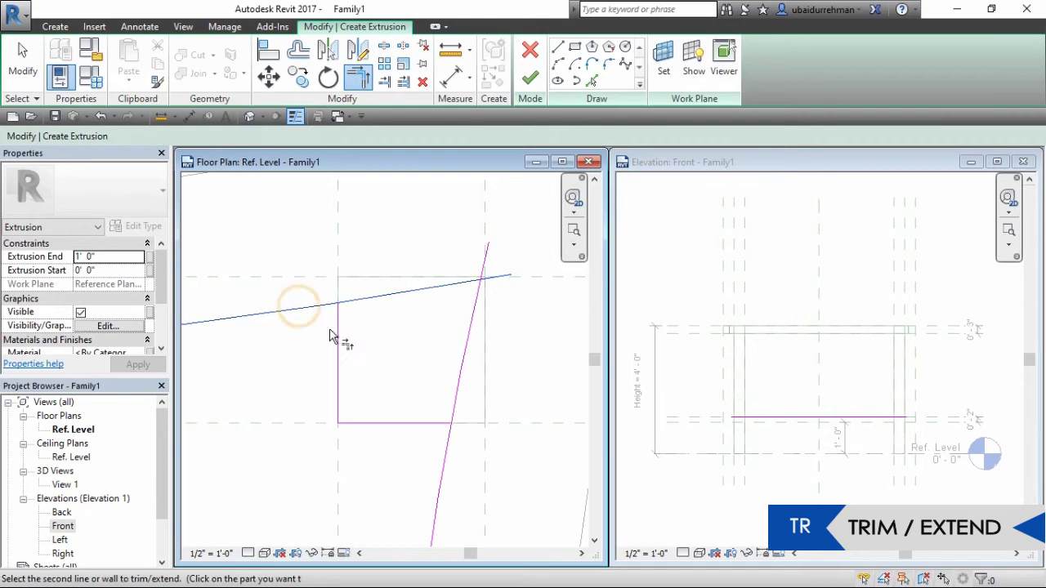
pyautogui.click(336, 336)
pyautogui.click(432, 423)
pyautogui.click(442, 442)
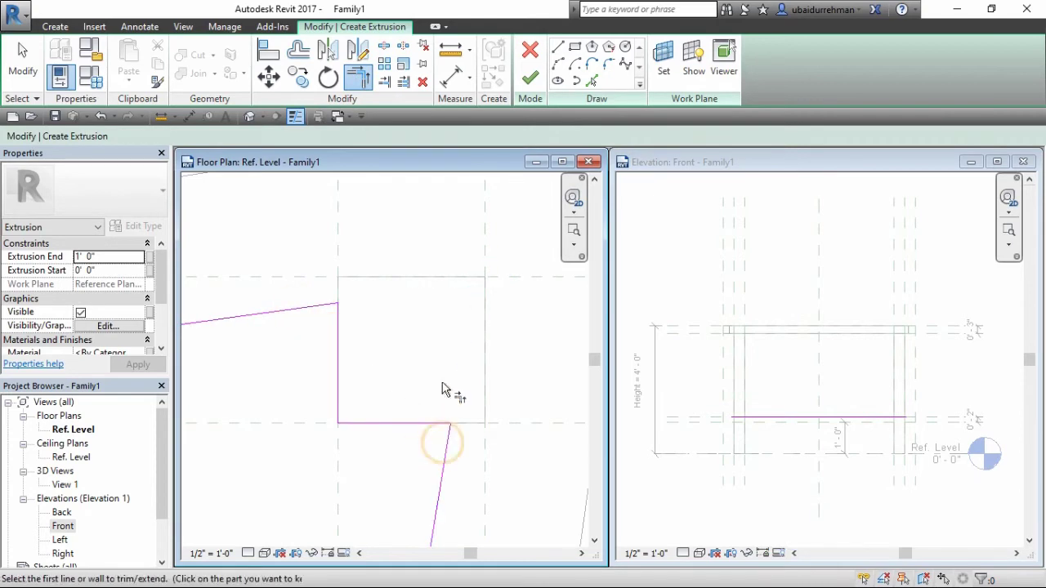
pyautogui.press('Escape')
# Draw the second corner's notch lines and trim them into a corner with the angled line
pyautogui.scroll(3, 485, 432)
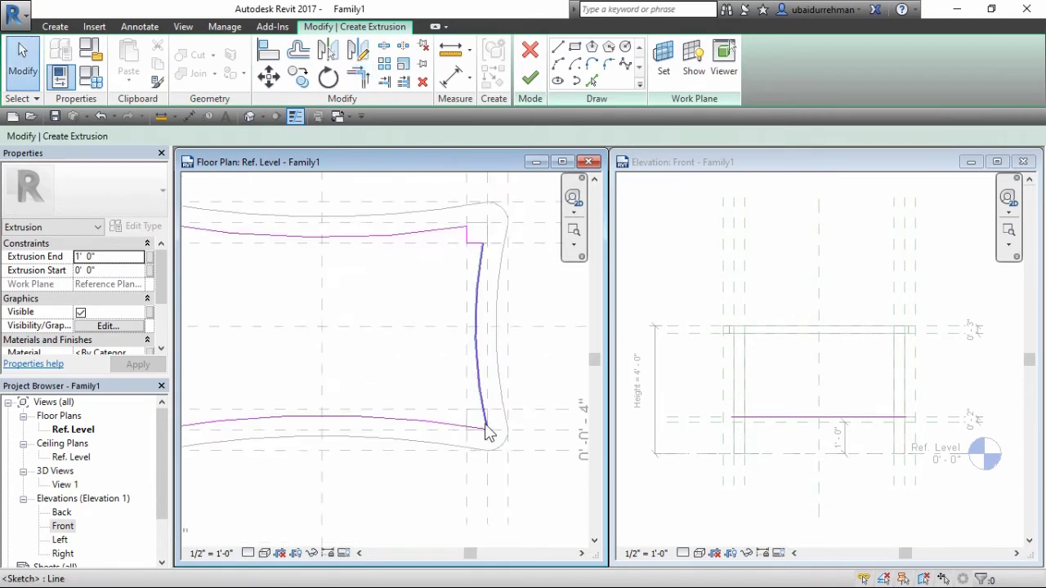
pyautogui.click(557, 47)
pyautogui.click(444, 276)
pyautogui.click(296, 275)
pyautogui.click(297, 435)
pyautogui.press('Escape')
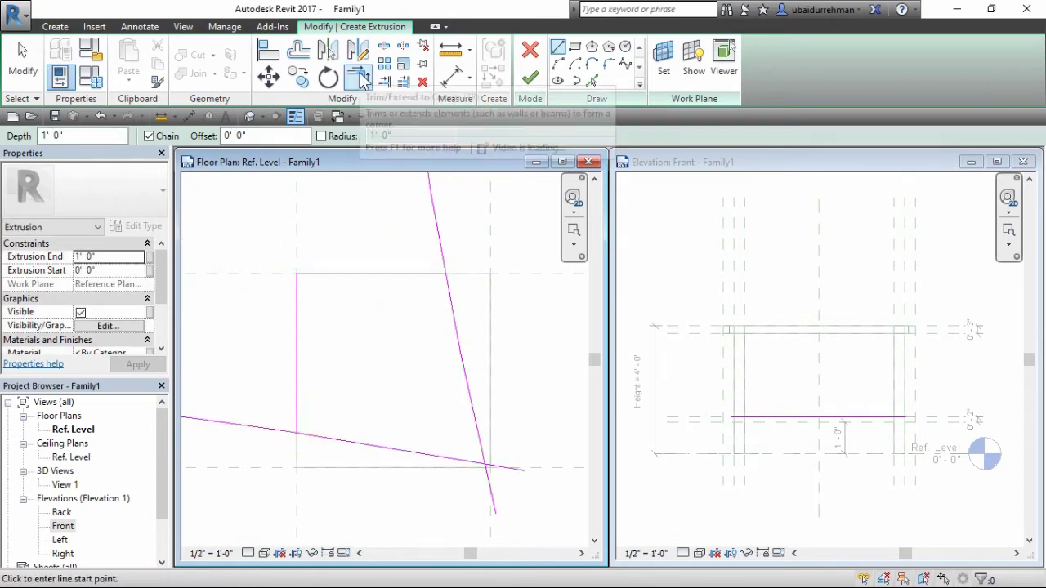
pyautogui.click(360, 77)
pyautogui.click(428, 288)
pyautogui.click(287, 431)
pyautogui.scroll(2, 523, 414)
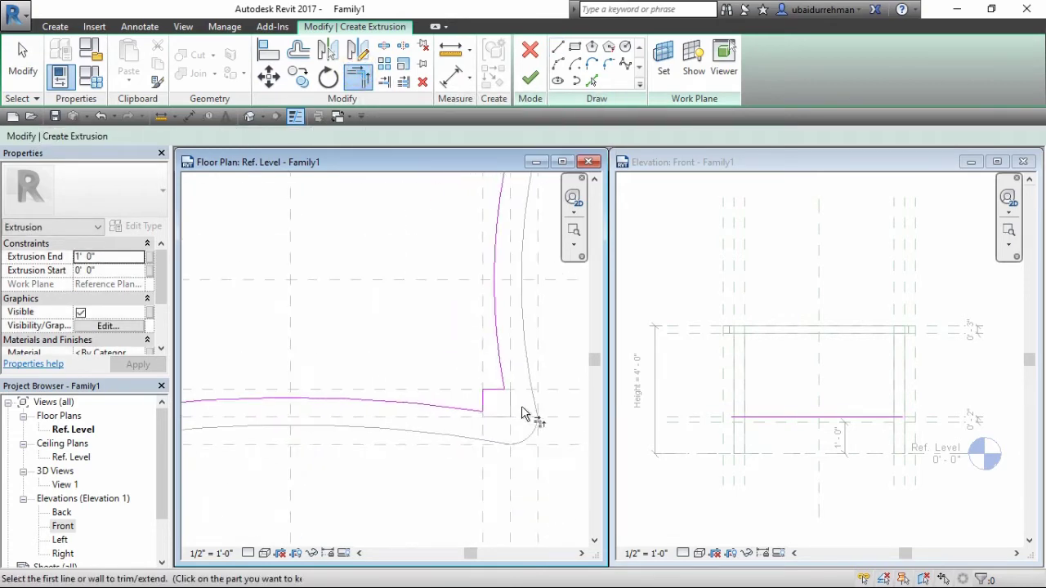
pyautogui.scroll(-3, 327, 413)
pyautogui.press('Escape')
# Draw the third corner's notch lines and trim the angled line to the top line
pyautogui.click(557, 48)
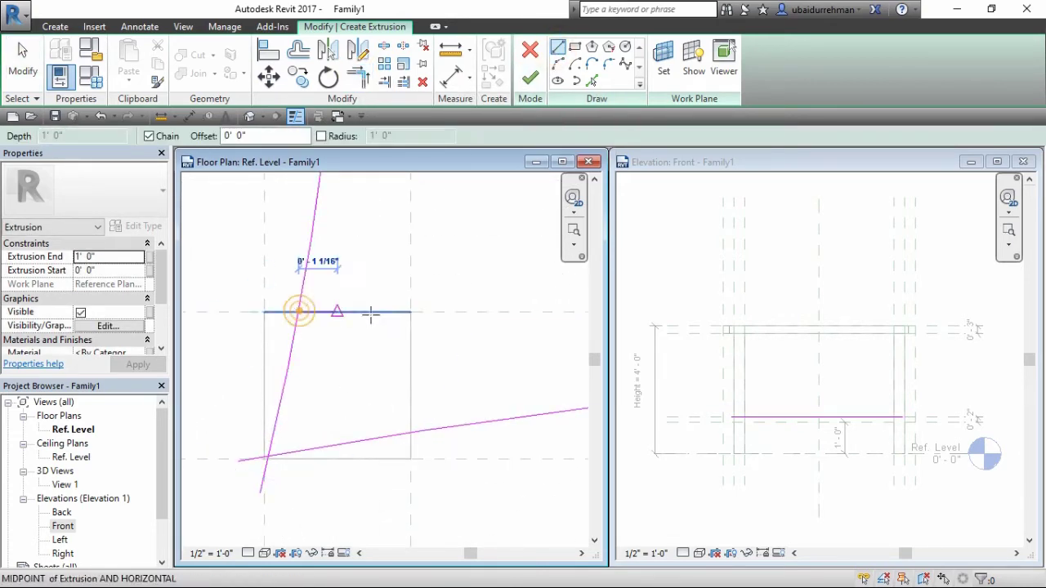
pyautogui.click(411, 311)
pyautogui.click(410, 432)
pyautogui.press('Escape')
pyautogui.click(359, 77)
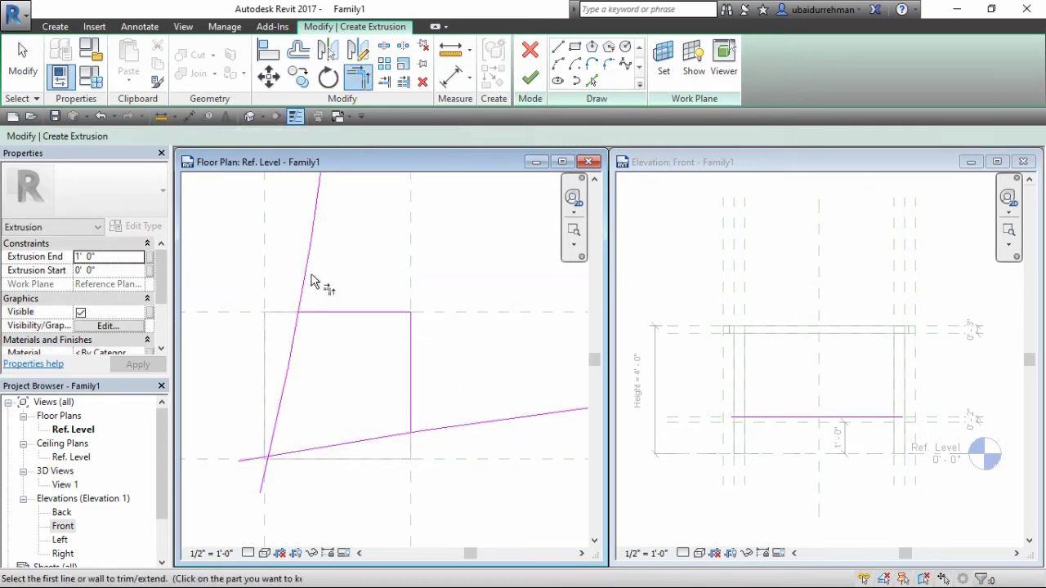
pyautogui.click(309, 274)
pyautogui.click(322, 312)
pyautogui.moveTo(460, 366)
pyautogui.mouseDown(button='middle')
pyautogui.moveTo(336, 455)
pyautogui.moveTo(346, 329)
pyautogui.moveTo(401, 362)
pyautogui.mouseUp(button='middle')
pyautogui.press('Escape')
# Draw the last corner's notch lines, trim both corners, and zoom out to check the loop
pyautogui.click(556, 46)
pyautogui.click(484, 305)
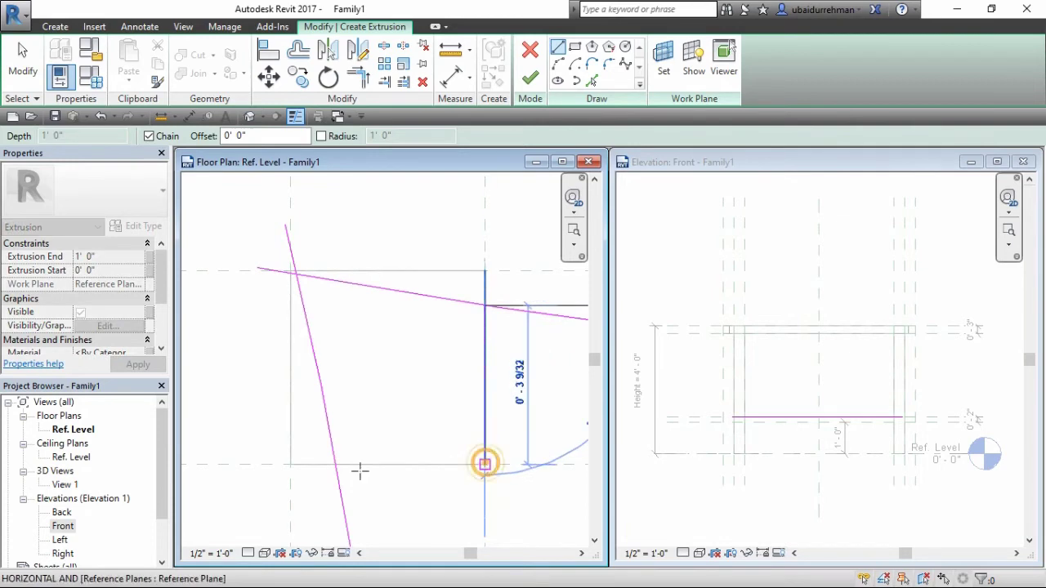
pyautogui.click(485, 464)
pyautogui.click(335, 465)
pyautogui.press('t')
pyautogui.press('r')
pyautogui.click(494, 306)
pyautogui.click(483, 341)
pyautogui.click(401, 465)
pyautogui.click(337, 486)
pyautogui.press('Escape')
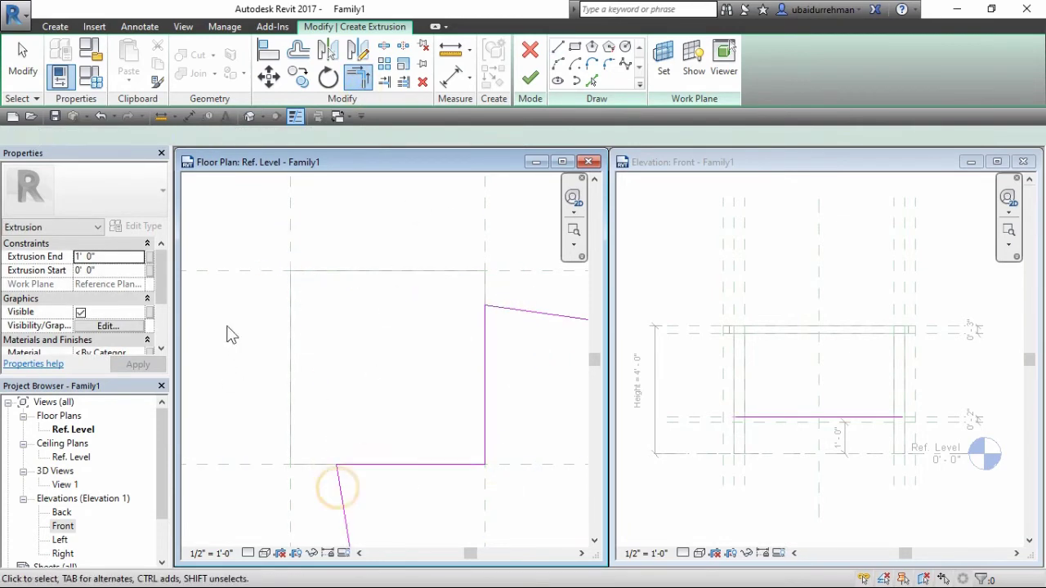
pyautogui.scroll(-10, 368, 385)
pyautogui.moveTo(368, 385); pyautogui.dragTo(348, 368, button='middle')
pyautogui.scroll(-4, 343, 361)
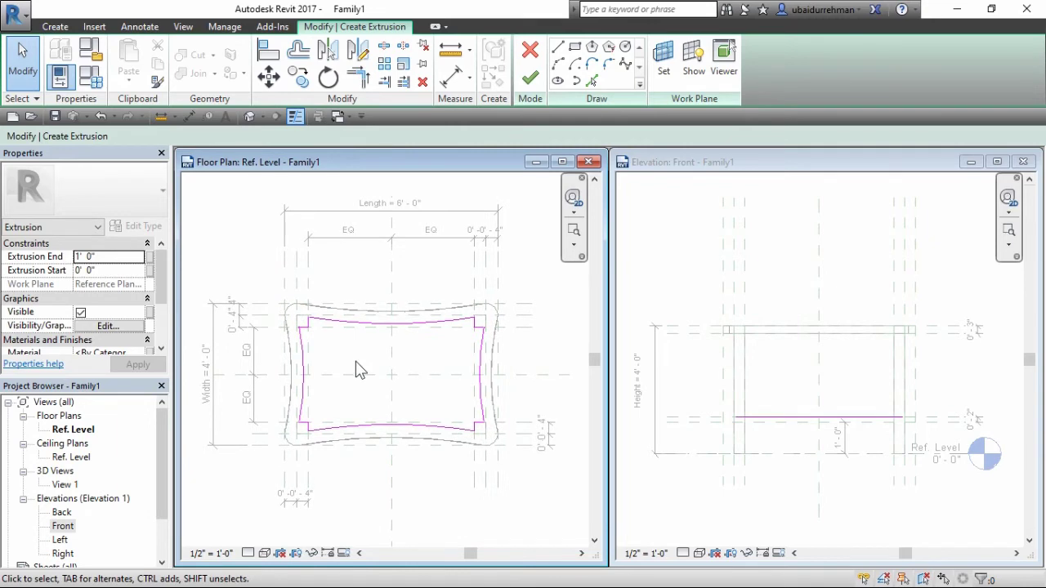
# Finish the shelf sketch and extend its bottom down 2" in the Front elevation
pyautogui.click(530, 78)
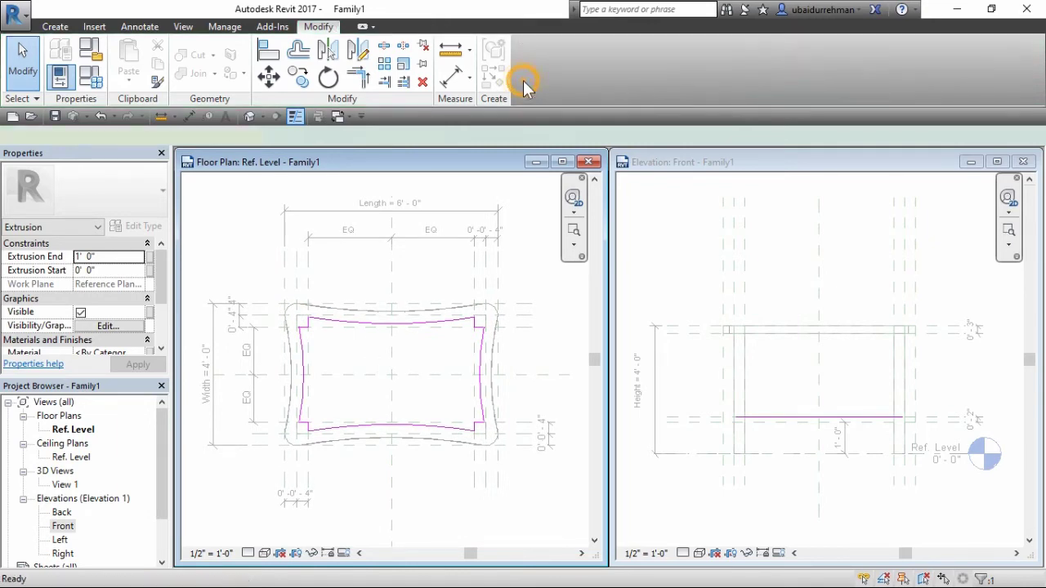
pyautogui.press('Escape')
pyautogui.click(794, 383)
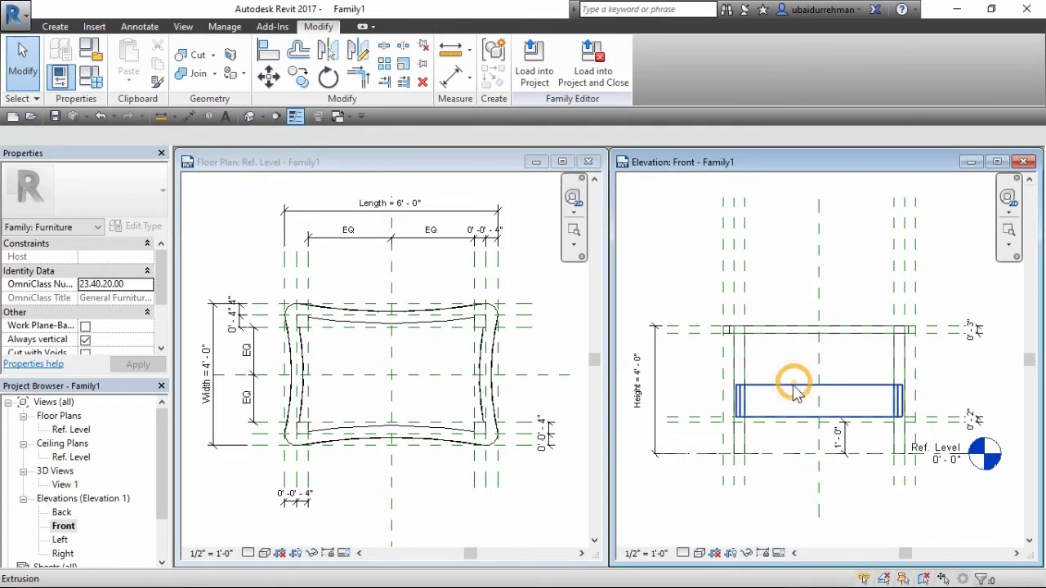
pyautogui.click(789, 383)
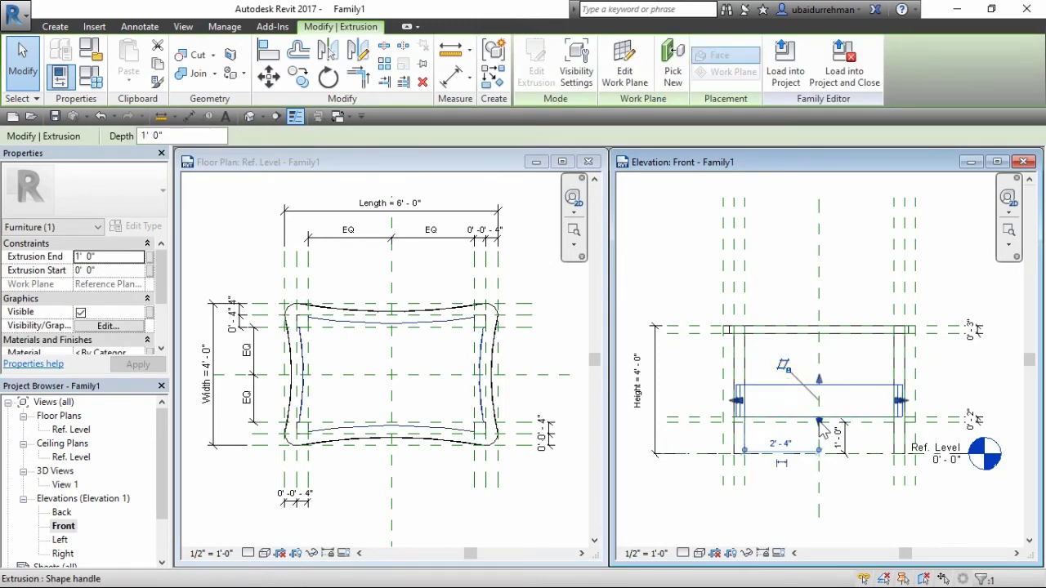
pyautogui.moveTo(819, 422)
pyautogui.mouseDown()
pyautogui.moveTo(818, 464)
pyautogui.moveTo(814, 424)
pyautogui.mouseUp()
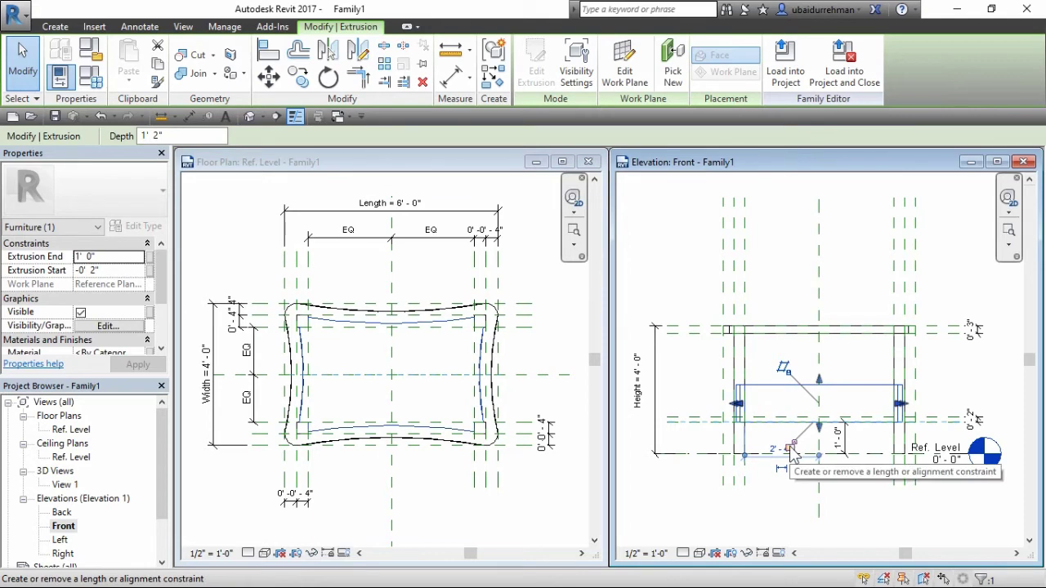
# Drag the shelf's top down onto the lower reference plane, leaving a 2" slab
pyautogui.press('Escape')
pyautogui.click(824, 395)
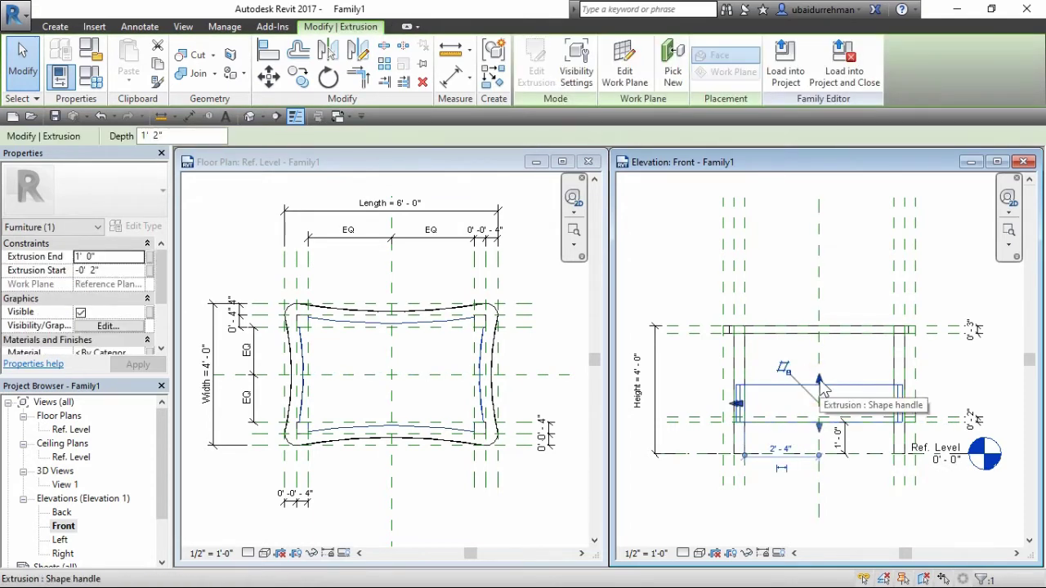
pyautogui.moveTo(817, 381); pyautogui.dragTo(819, 420)
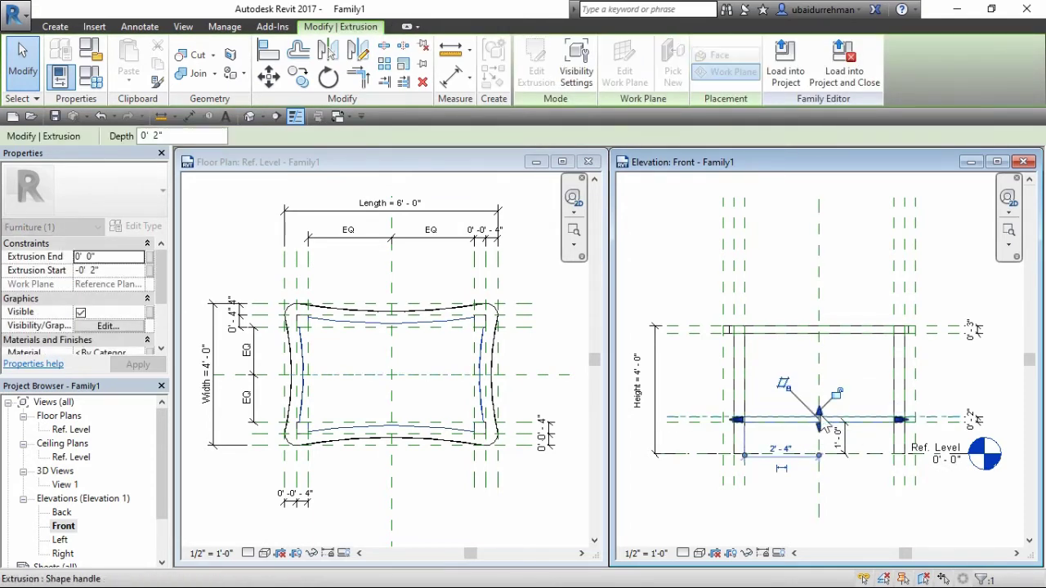
pyautogui.press('Escape')
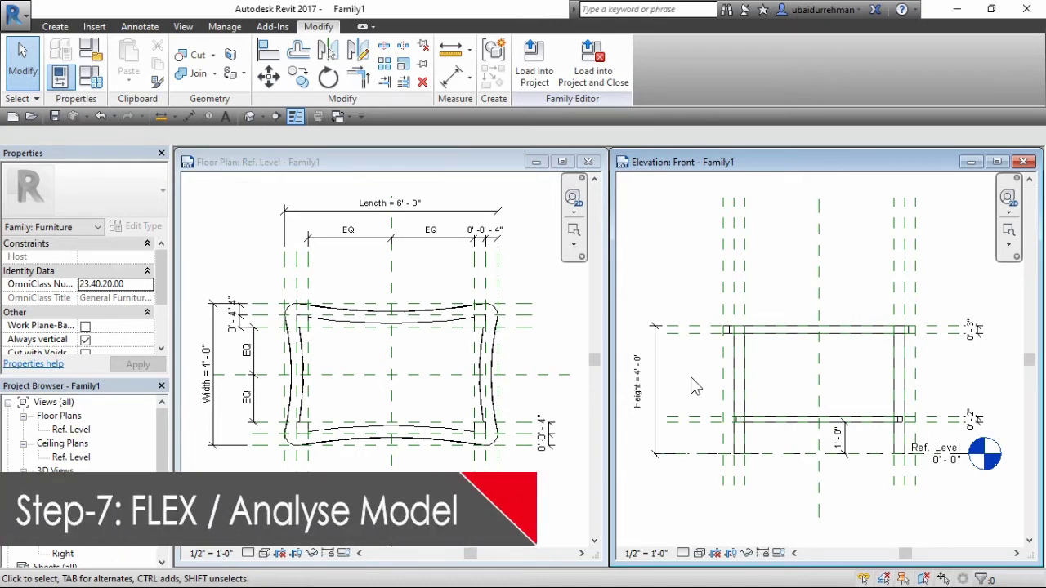
# Set the Length dimension to 7'-0" in the floor plan
pyautogui.click(638, 384)
pyautogui.click(401, 202)
pyautogui.click(402, 202)
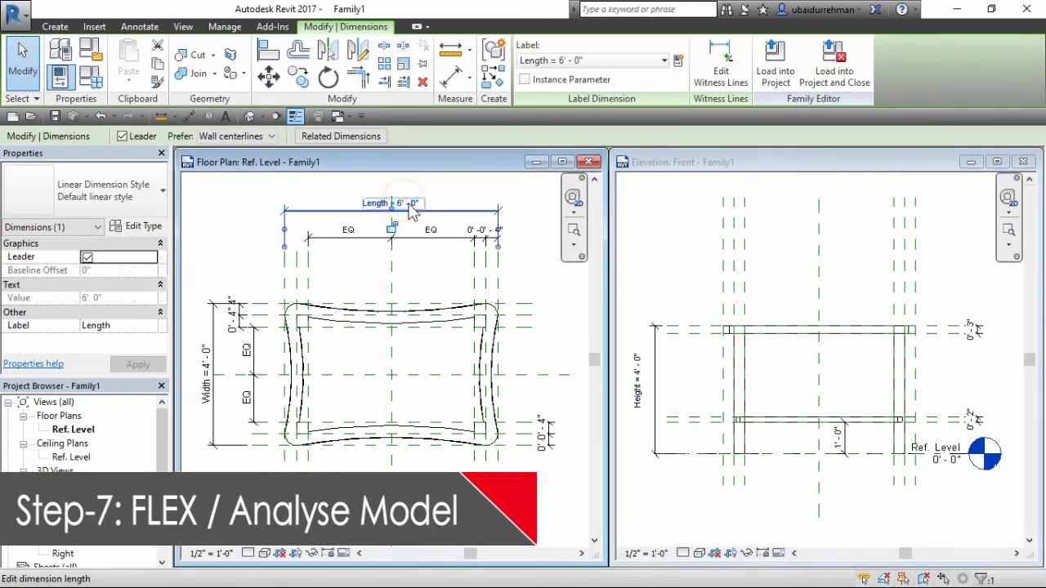
pyautogui.click(409, 202)
pyautogui.write('7')
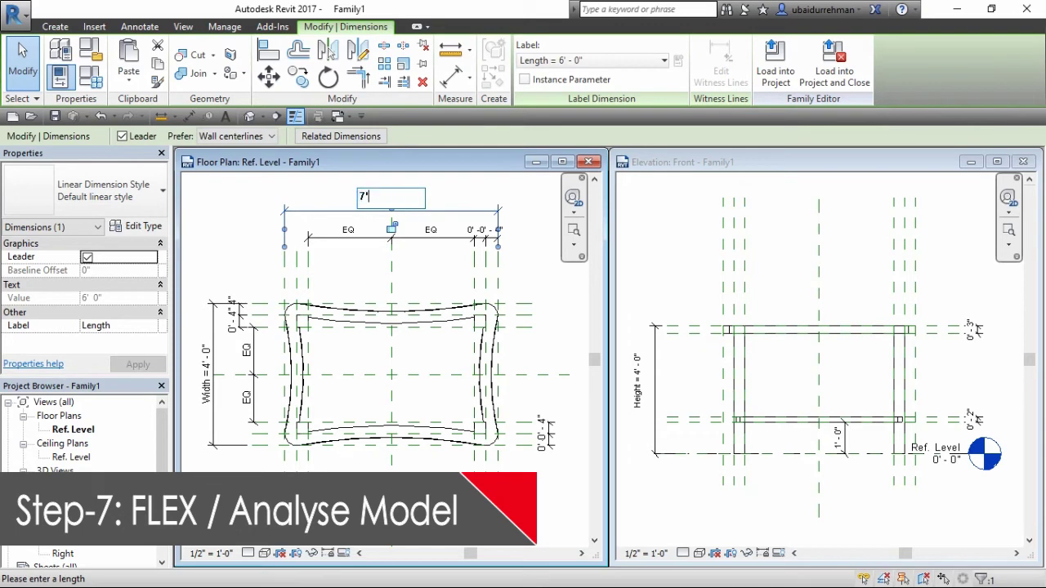
pyautogui.press('Return')
pyautogui.press('Escape')
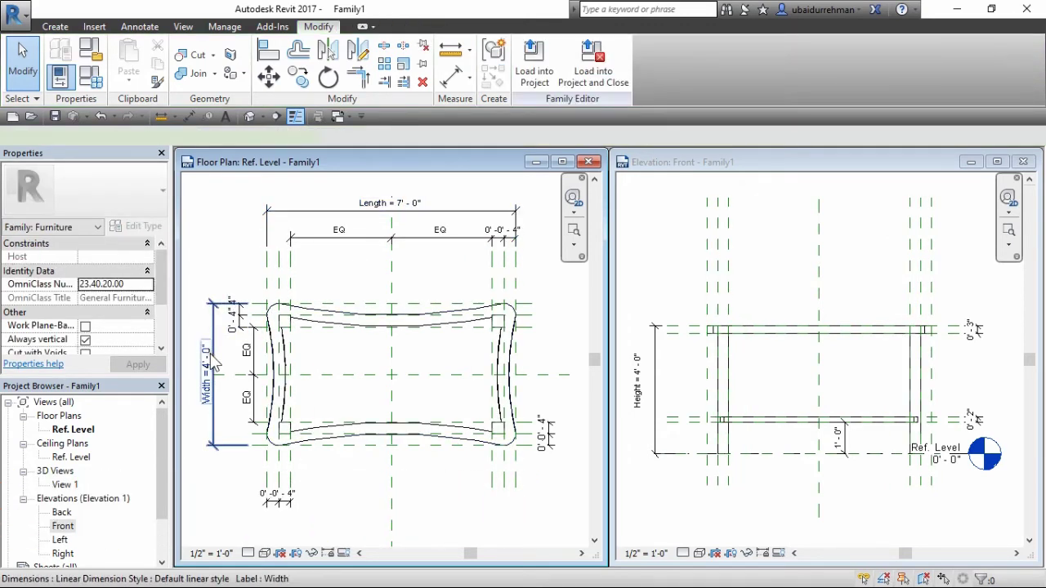
# Set the Width dimension to 5'-0"
pyautogui.click(205, 366)
pyautogui.click(204, 369)
pyautogui.write('5')
pyautogui.press('Return')
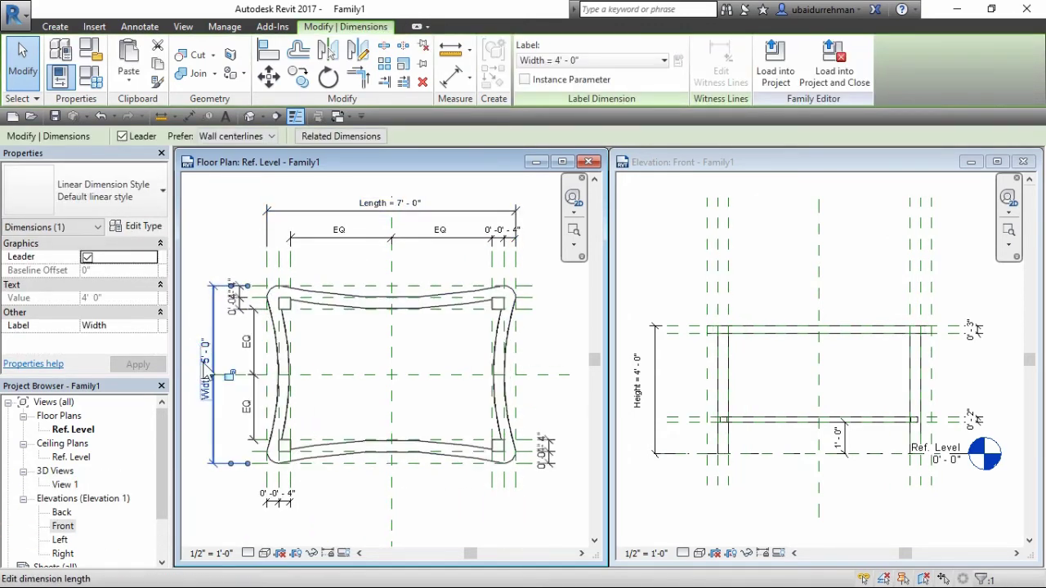
pyautogui.press('Escape')
# Set Height to 3'-0" in the front elevation and move its label beside the dimension
pyautogui.click(646, 364)
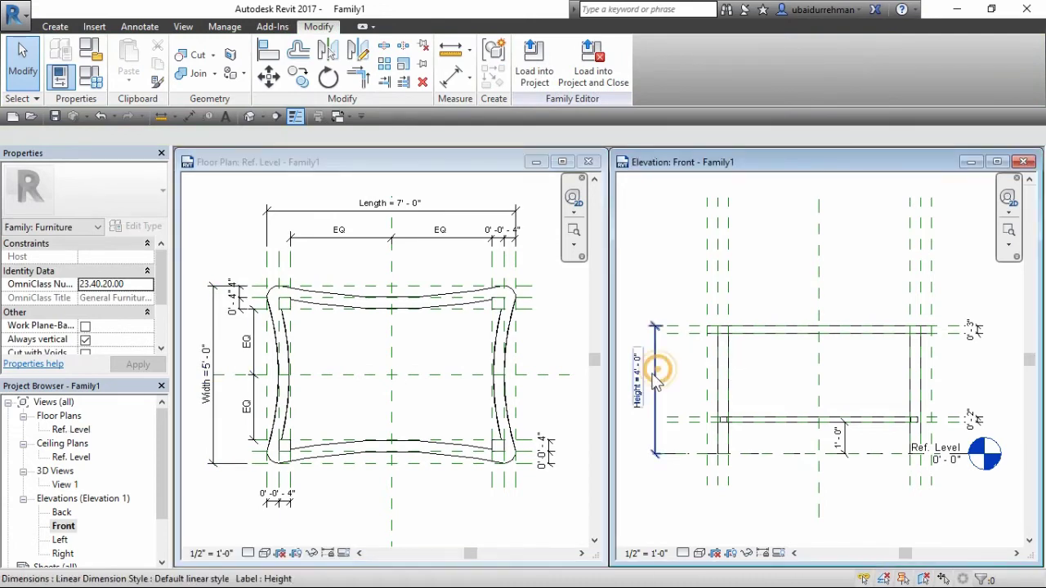
pyautogui.click(638, 378)
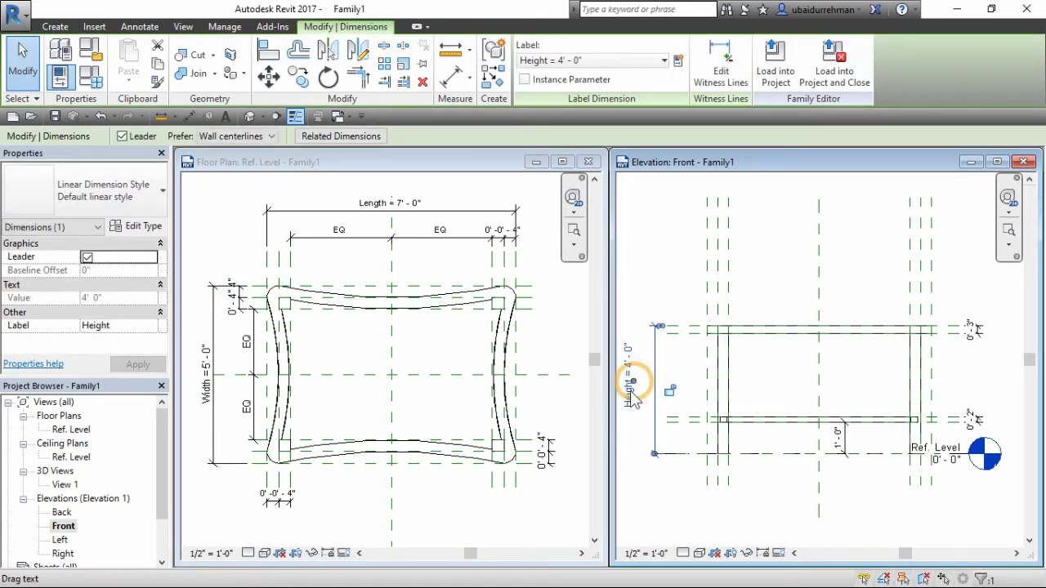
pyautogui.click(627, 378)
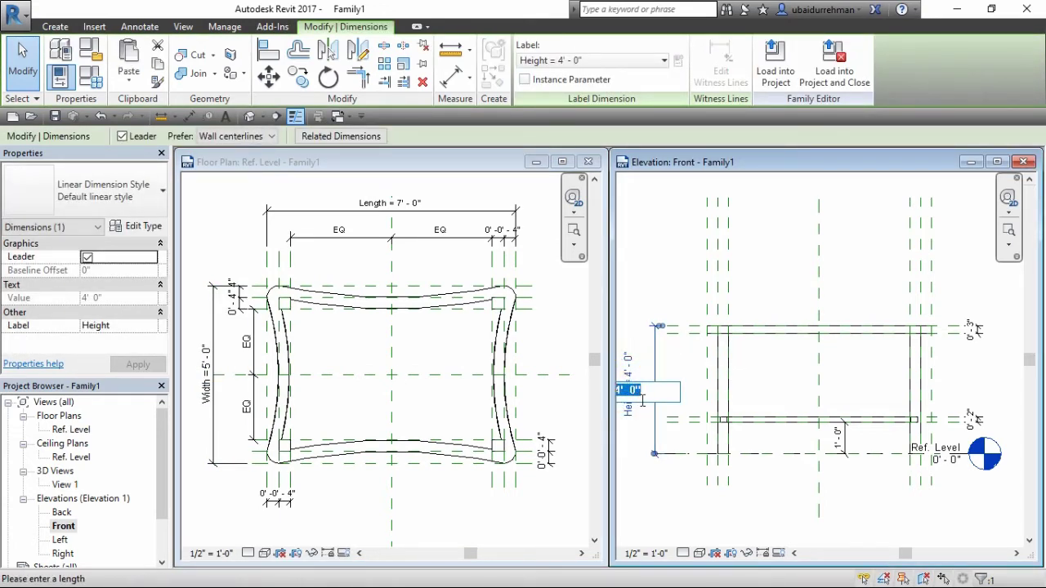
pyautogui.write('3')
pyautogui.press('Return')
pyautogui.press('Escape')
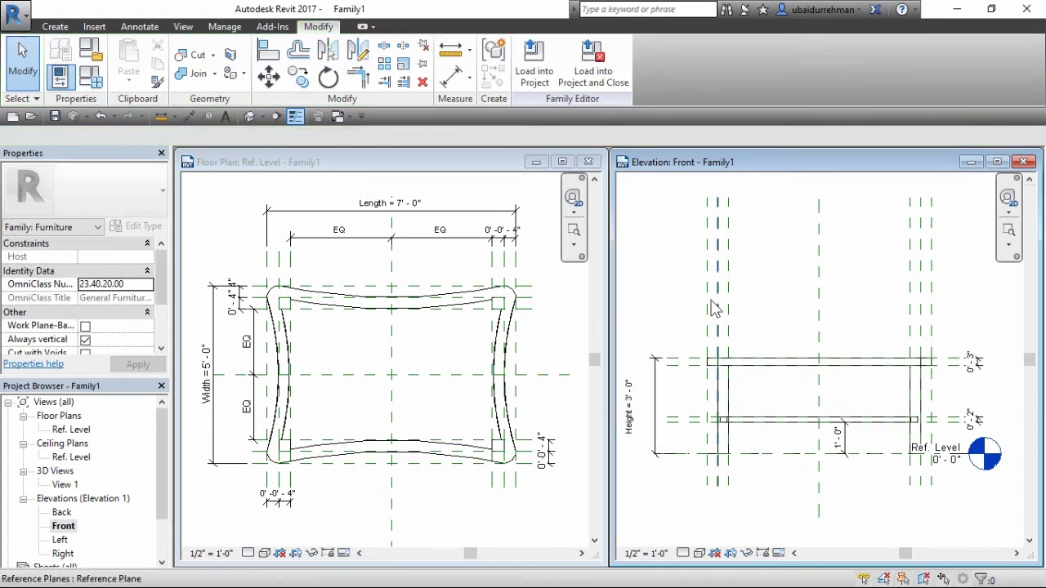
pyautogui.click(638, 402)
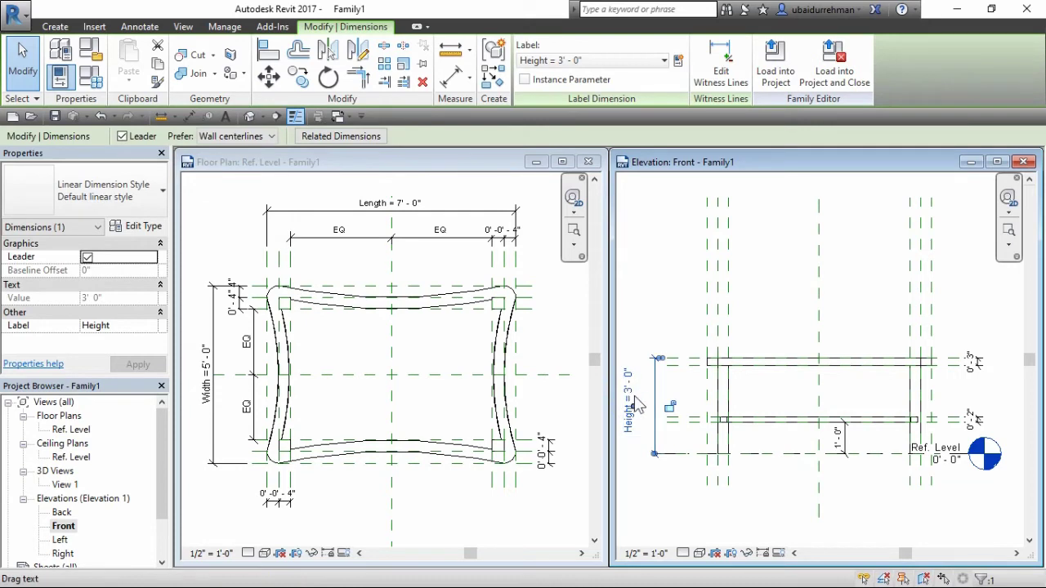
pyautogui.moveTo(639, 402); pyautogui.dragTo(654, 423)
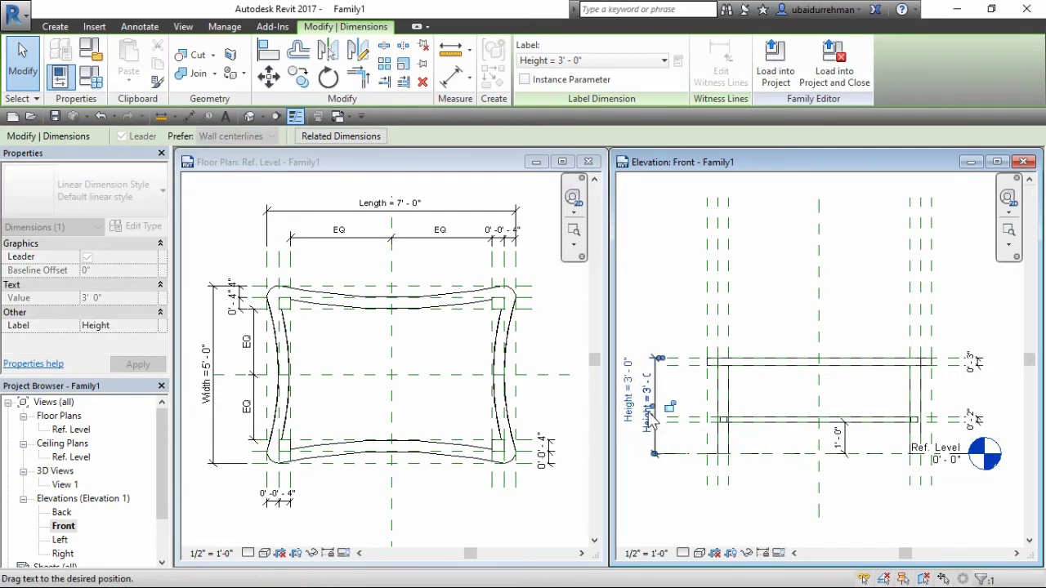
pyautogui.press('Escape')
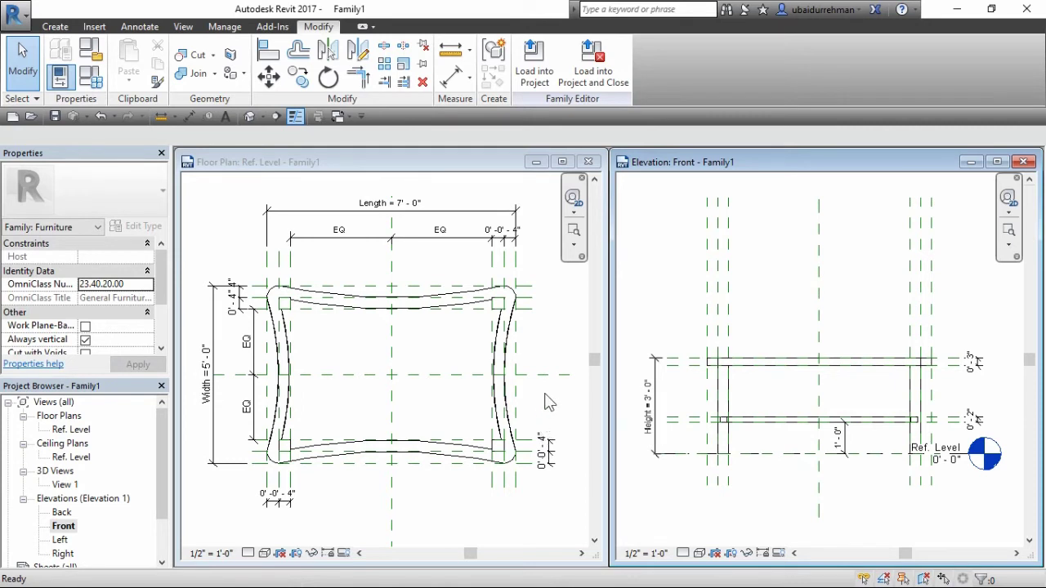
# Show the table in a maximized Default 3D View and open Family Types
pyautogui.click(251, 117)
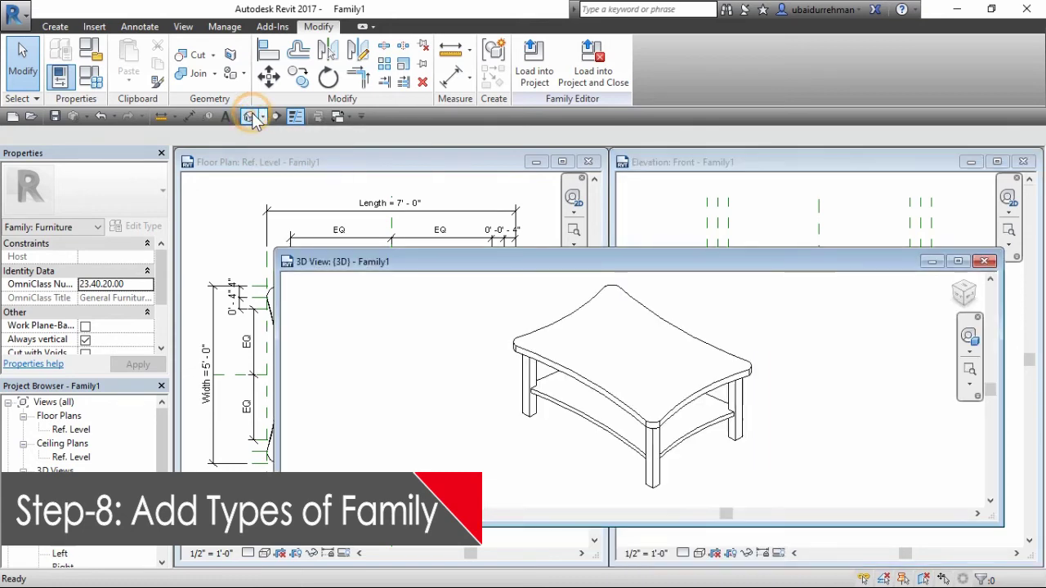
pyautogui.click(957, 260)
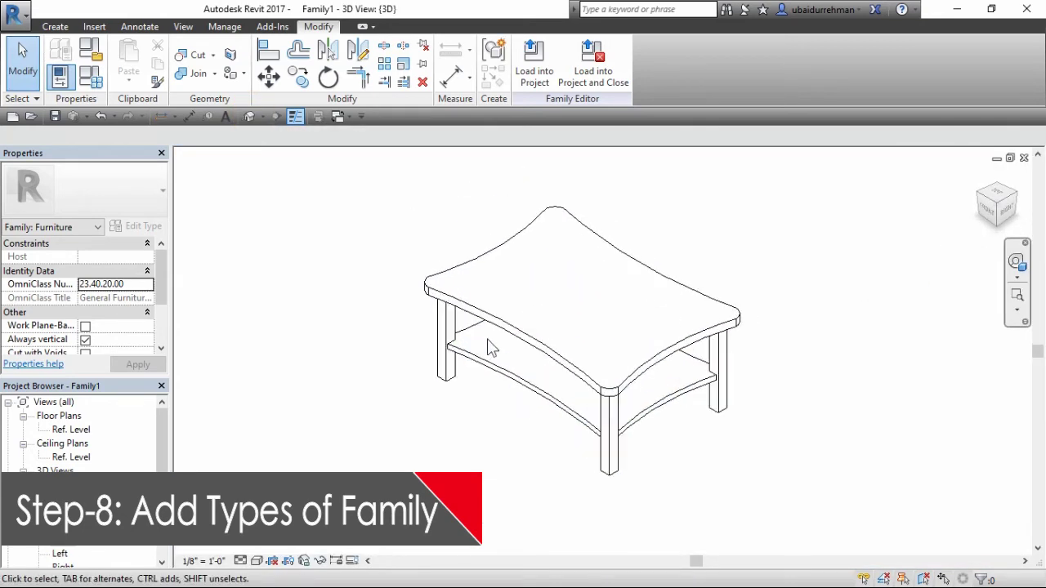
pyautogui.scroll(3, 500, 366)
pyautogui.scroll(-2, 499, 384)
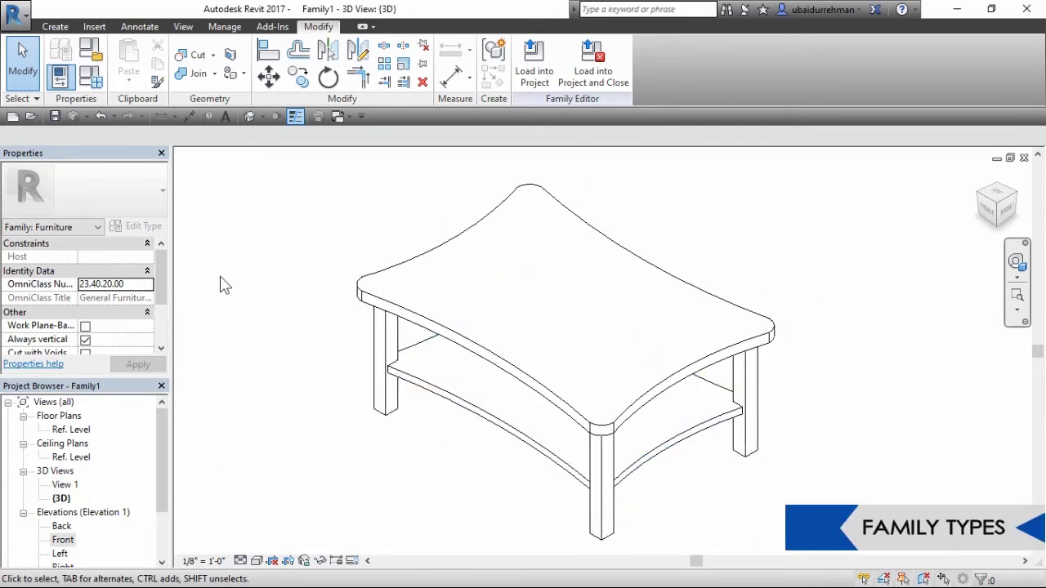
pyautogui.click(90, 86)
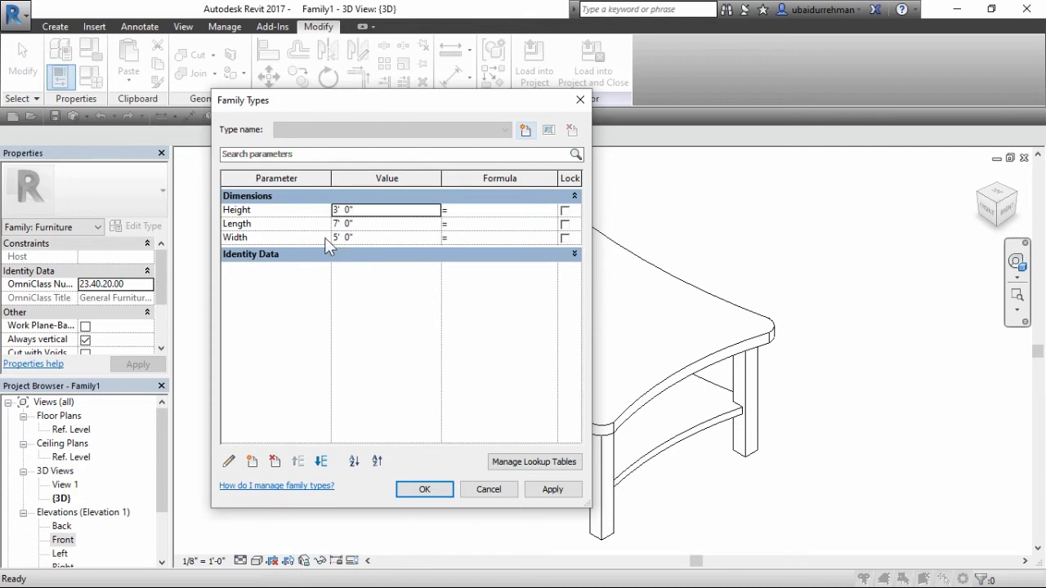
# Create Type 1 (Lounge) with Height 2', Length 5' and Width 3', and apply it
pyautogui.click(526, 131)
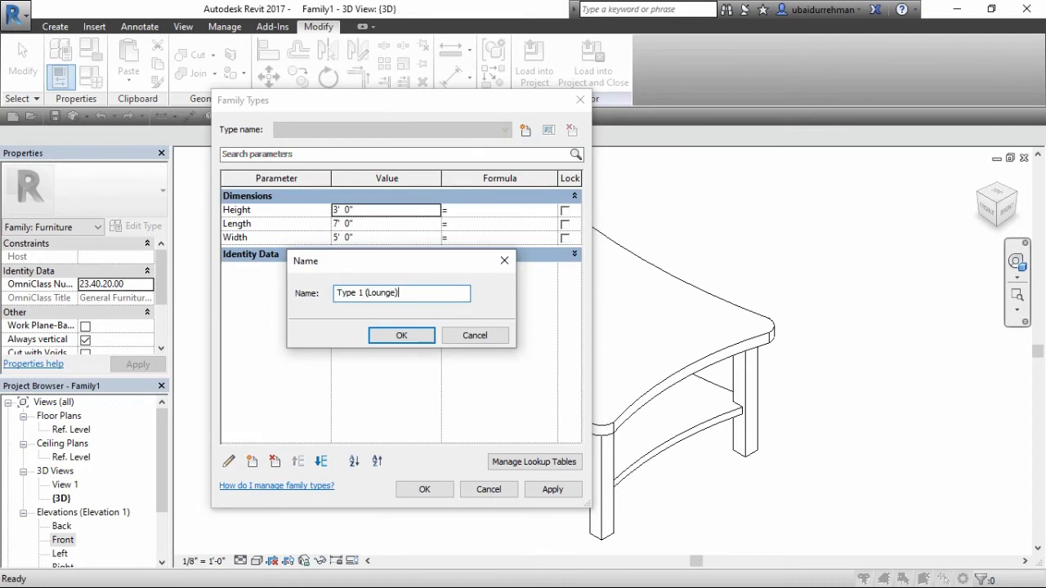
pyautogui.click(399, 335)
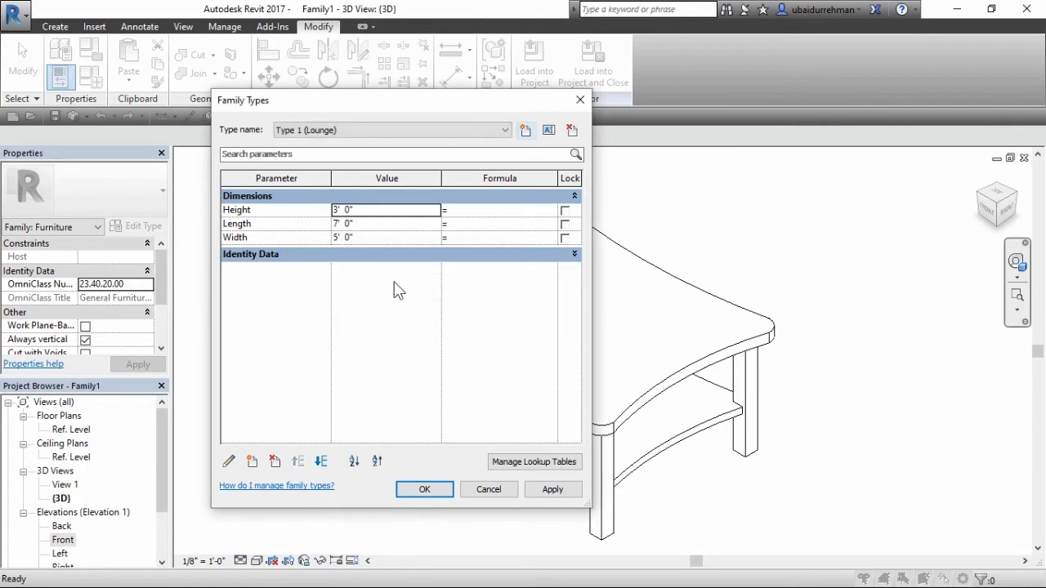
pyautogui.moveTo(353, 209); pyautogui.dragTo(329, 209)
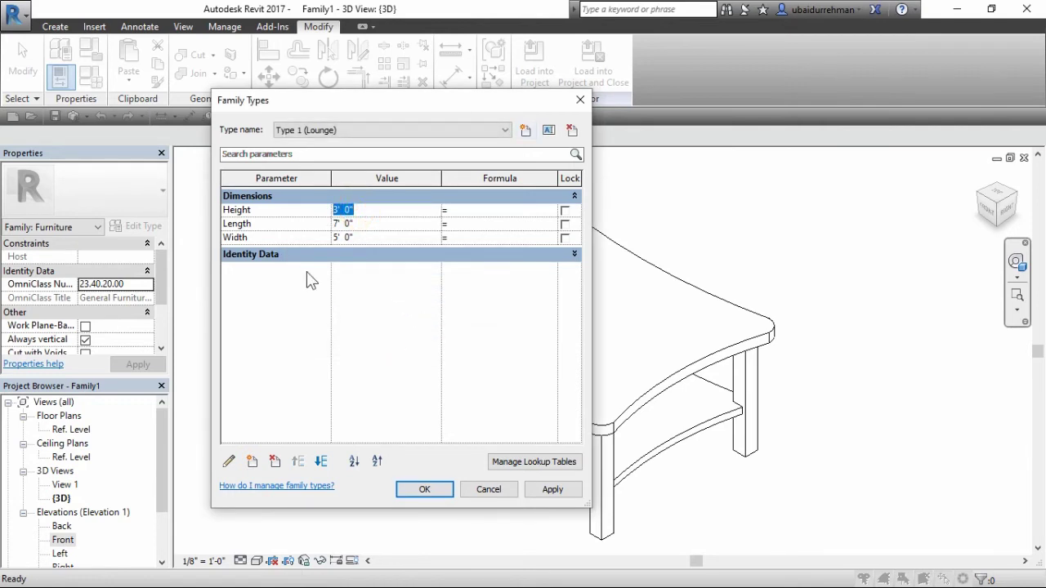
pyautogui.write("2'")
pyautogui.moveTo(334, 224); pyautogui.dragTo(361, 221)
pyautogui.write("3'")
pyautogui.click(564, 493)
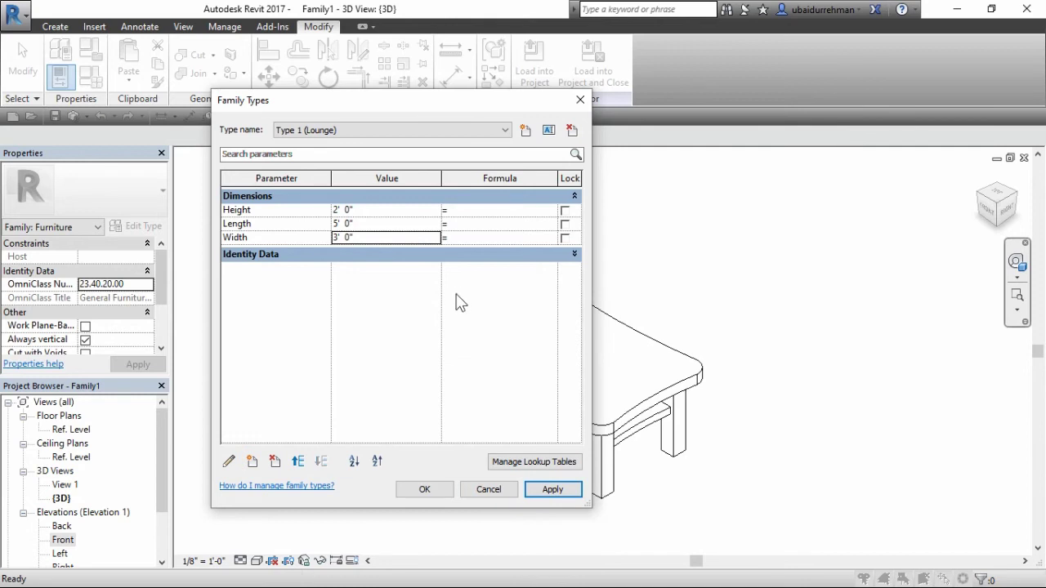
# Create Type 2 (Lawn) with Height 4', Length 6' and Width 5', and apply it
pyautogui.click(526, 130)
pyautogui.click(399, 292)
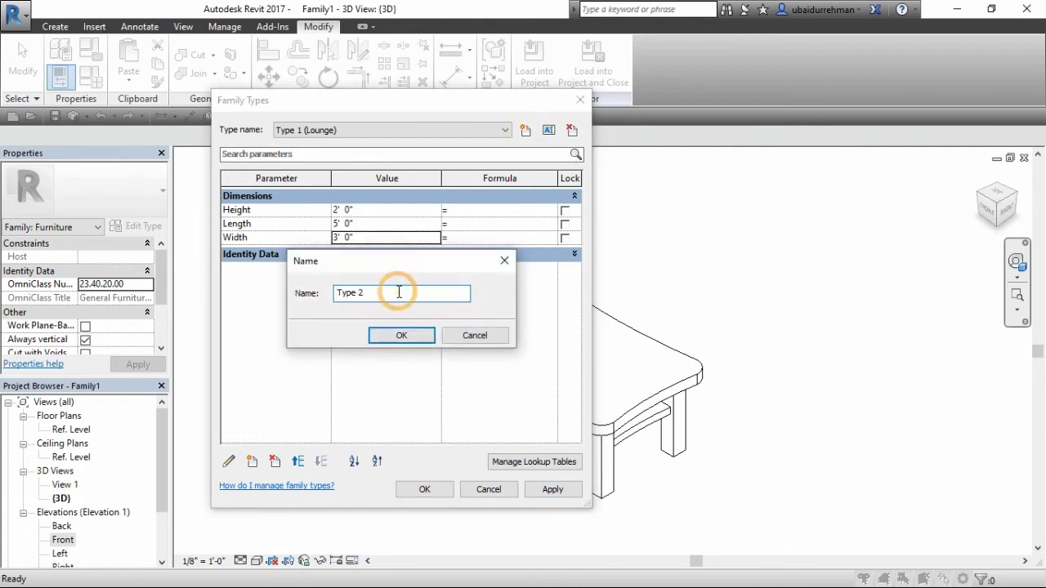
pyautogui.write('(Lawn')
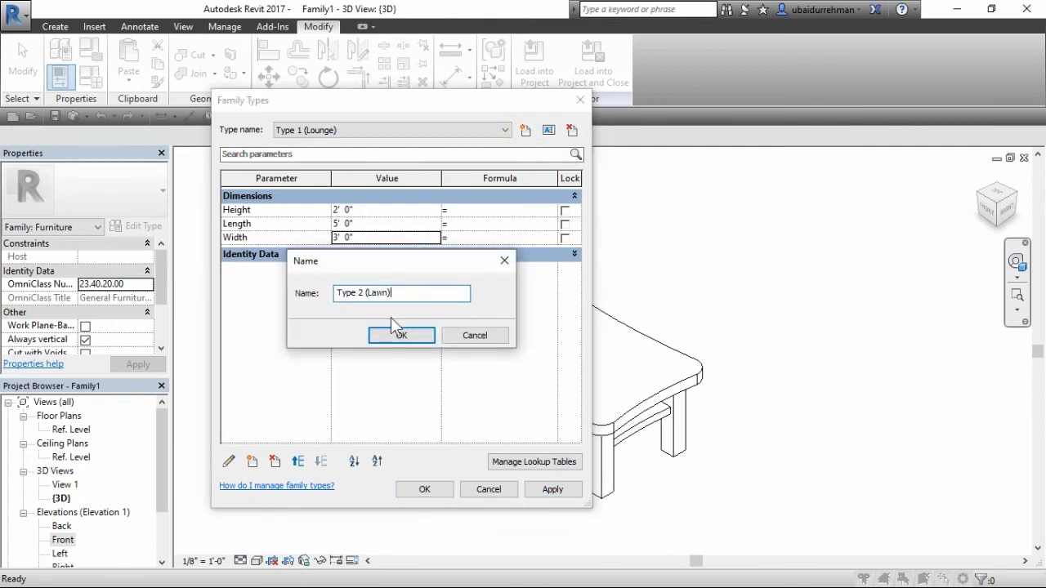
pyautogui.click(394, 333)
pyautogui.click(366, 210)
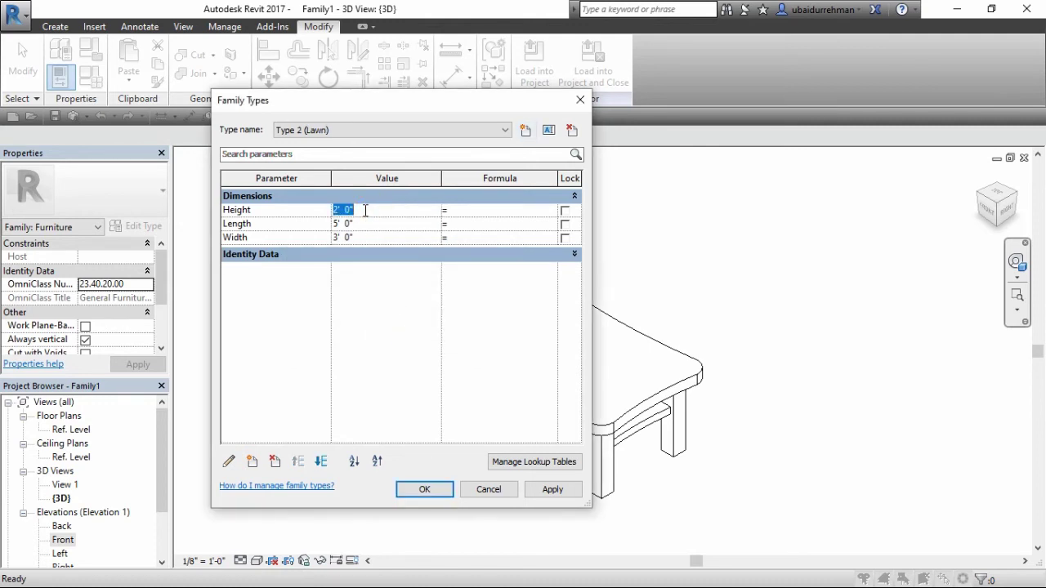
pyautogui.write("4'")
pyautogui.click(366, 223)
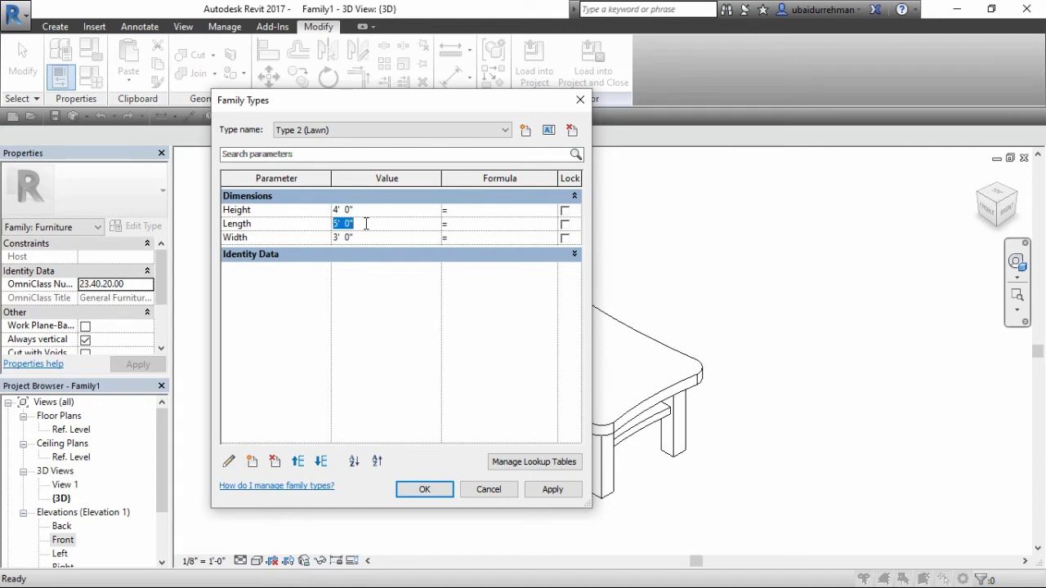
pyautogui.write("6'")
pyautogui.click(362, 237)
pyautogui.write("5'")
pyautogui.press('Tab')
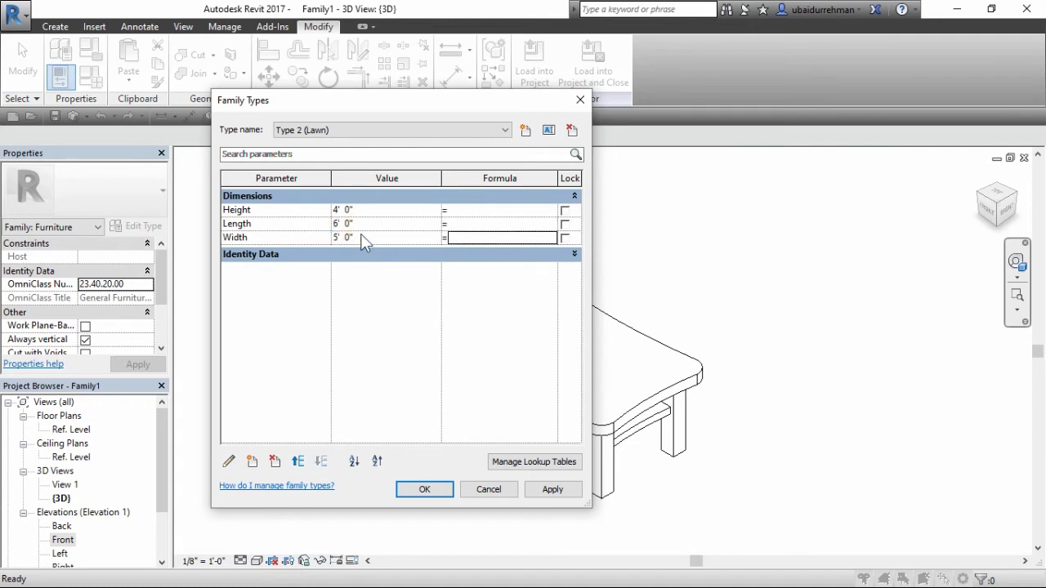
pyautogui.click(373, 131)
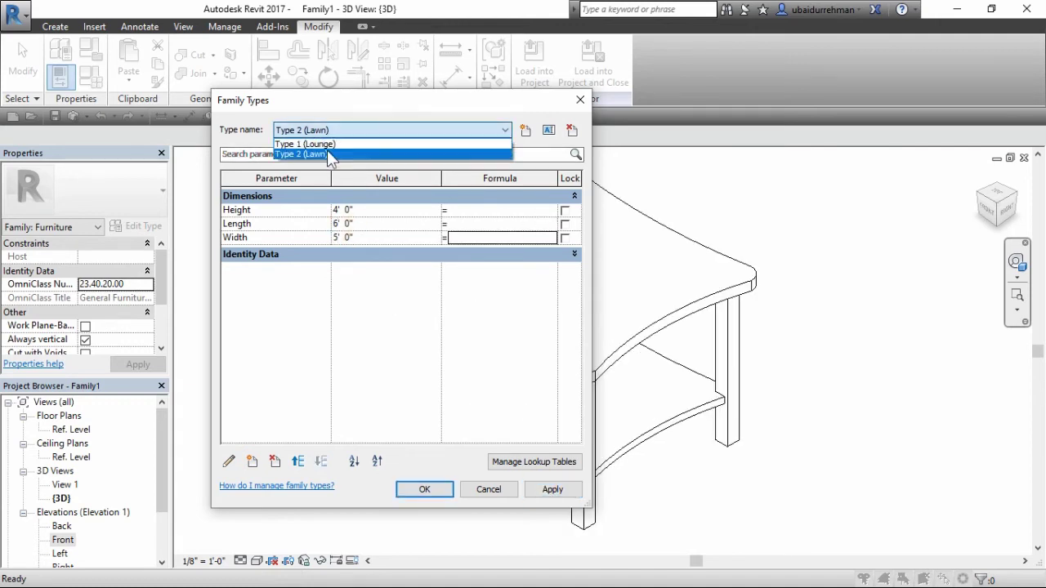
pyautogui.click(327, 152)
# Create Type 3 (Room) and enter 3' for its Height and Length
pyautogui.click(524, 131)
pyautogui.click(382, 293)
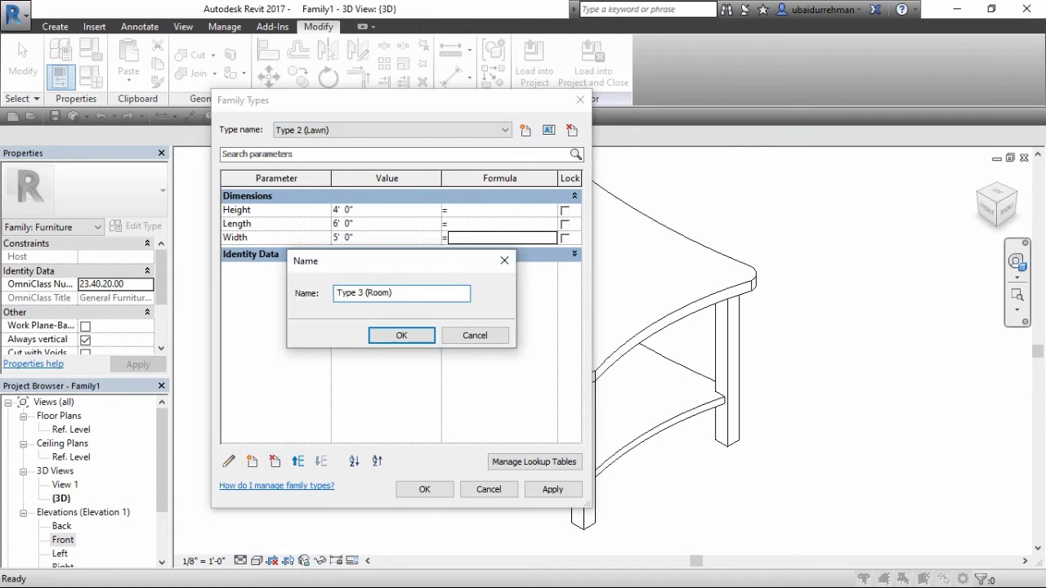
pyautogui.press('Return')
pyautogui.click(370, 209)
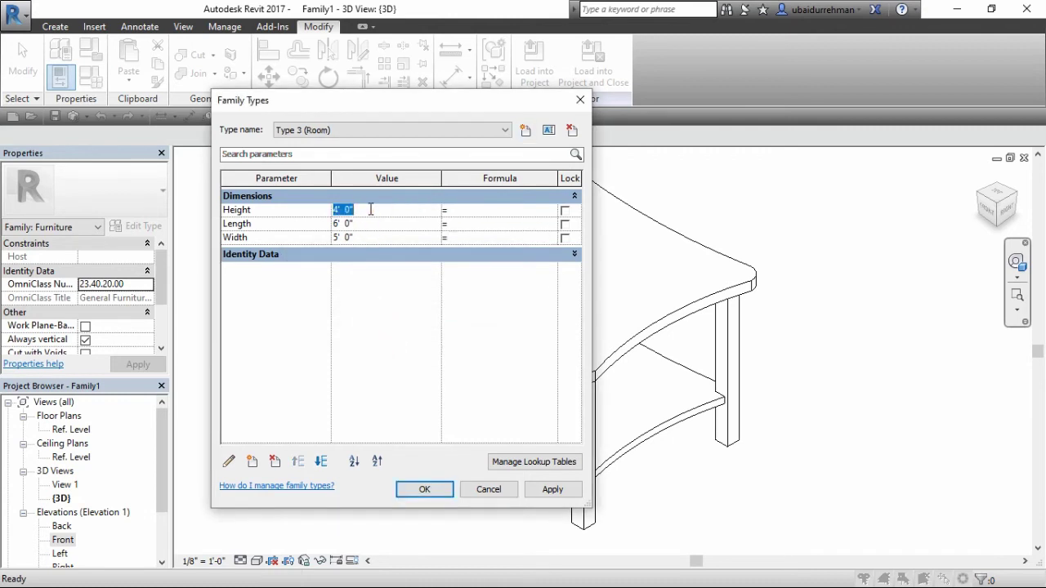
pyautogui.click(366, 224)
pyautogui.write("3'")
pyautogui.click(363, 237)
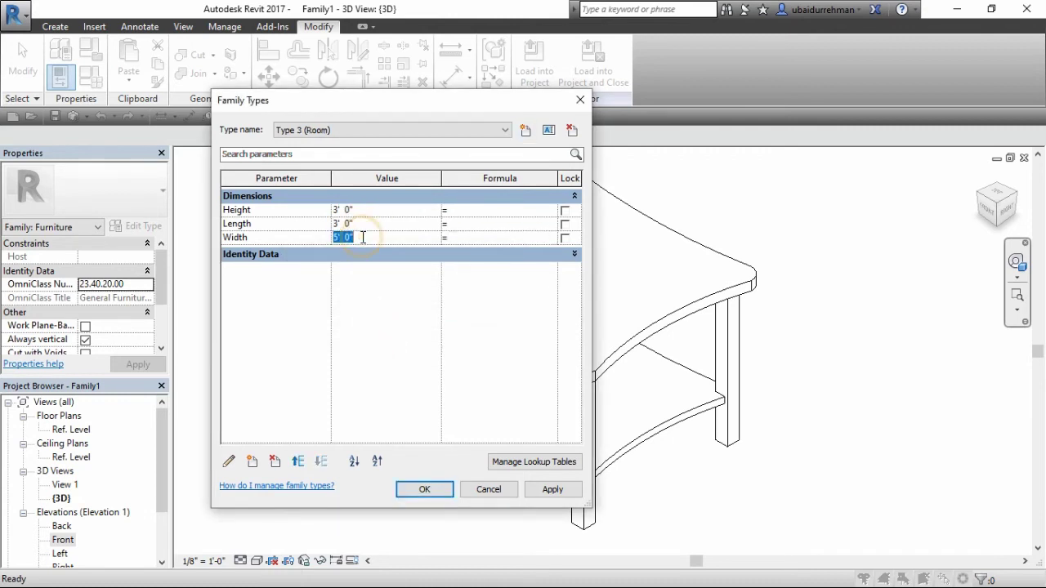
# Give Type 3 (Room) a 3' Width, apply it, and close Family Types
pyautogui.write("3'")
pyautogui.click(540, 496)
pyautogui.click(424, 489)
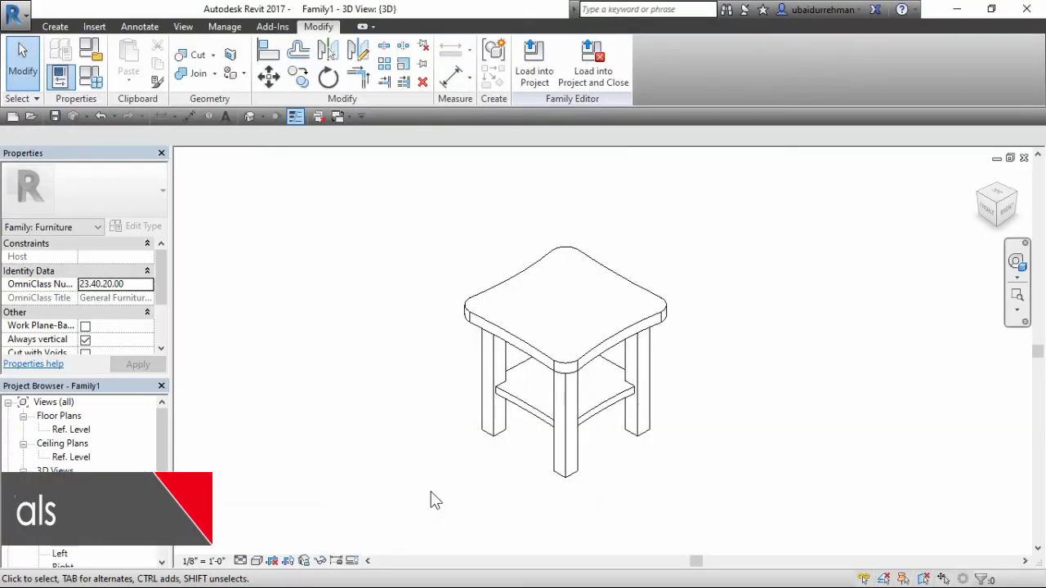
# Select the tabletop extrusion and open its Material value in Properties
pyautogui.moveTo(447, 340); pyautogui.dragTo(441, 331, button='middle')
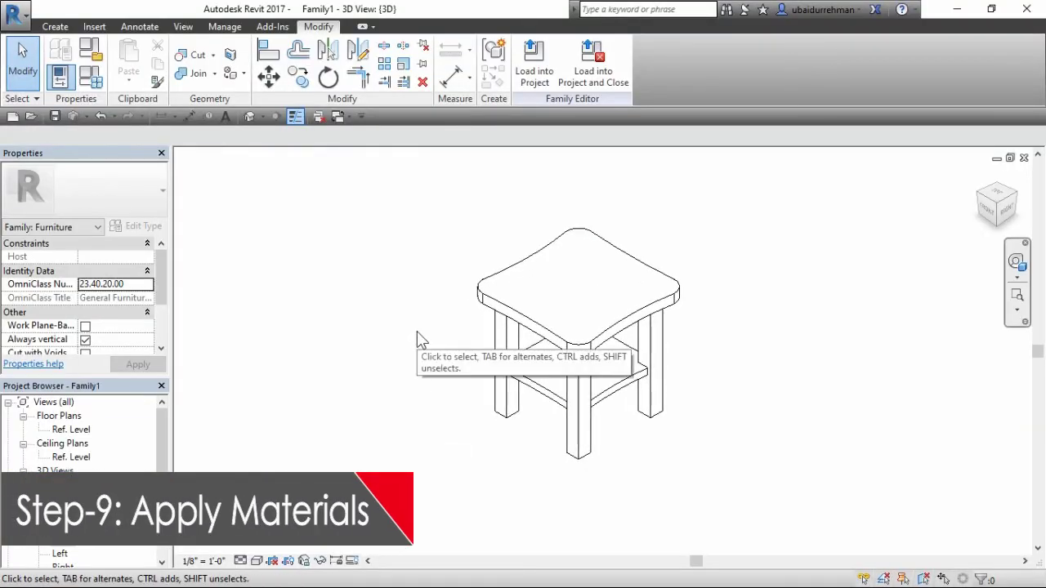
pyautogui.scroll(3, 635, 304)
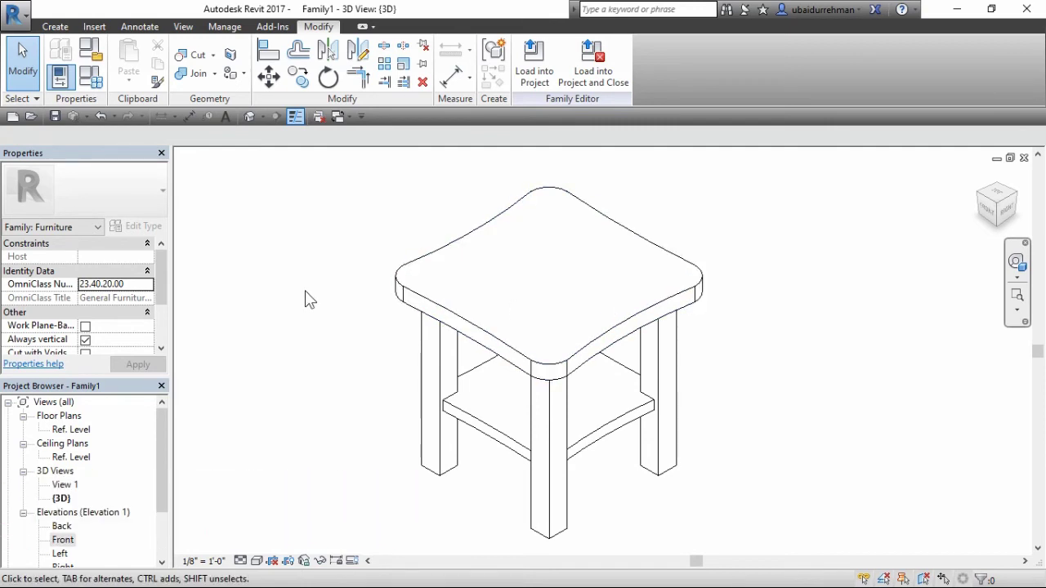
pyautogui.click(402, 268)
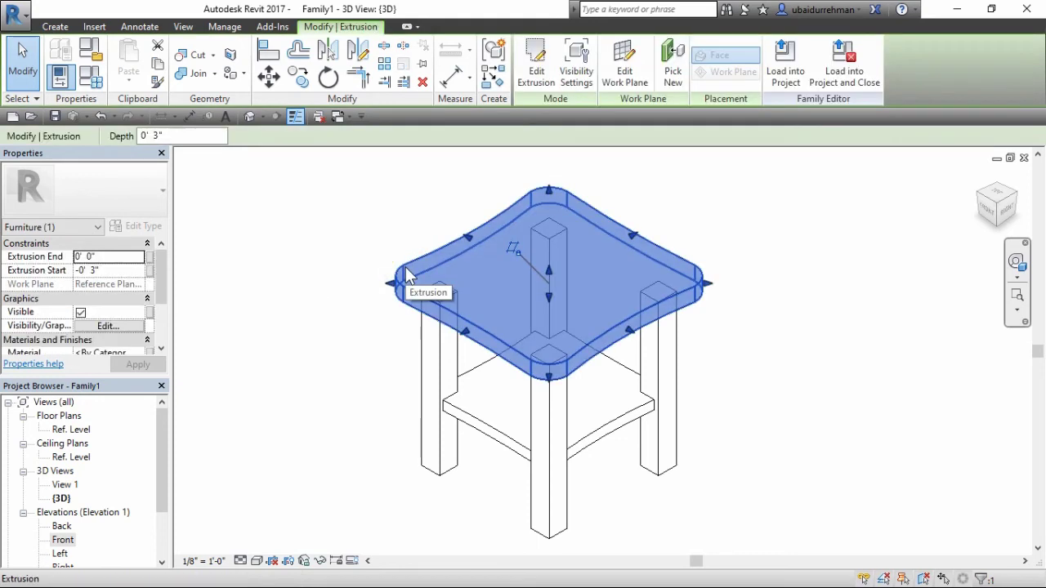
pyautogui.scroll(-2, 121, 278)
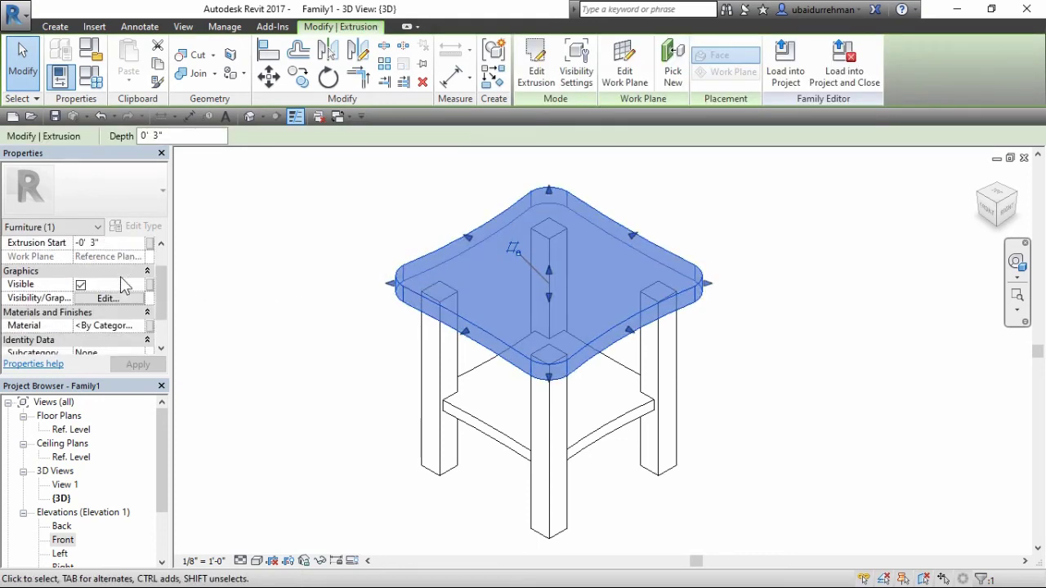
pyautogui.scroll(-1, 120, 294)
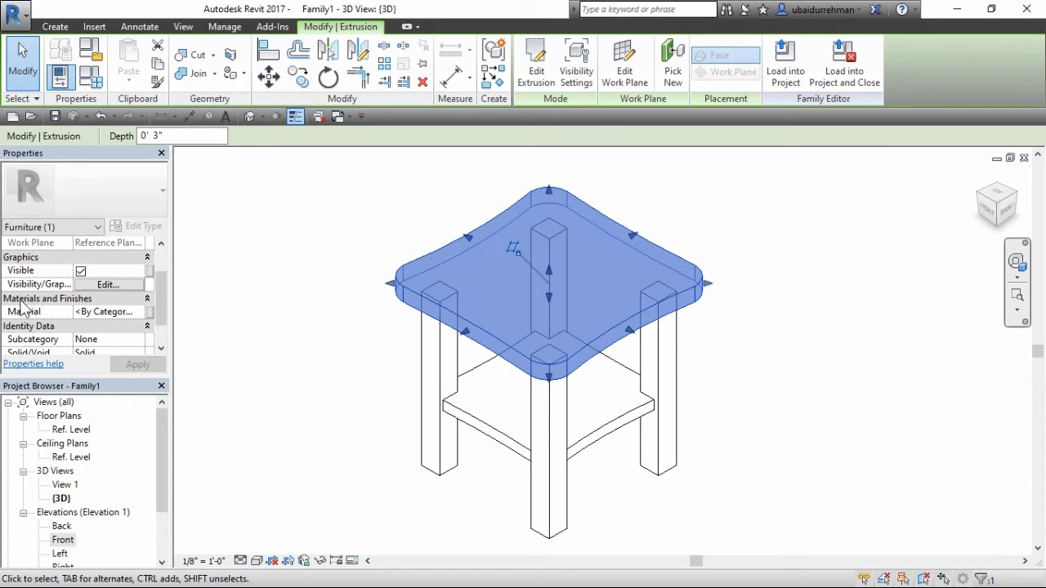
pyautogui.click(135, 315)
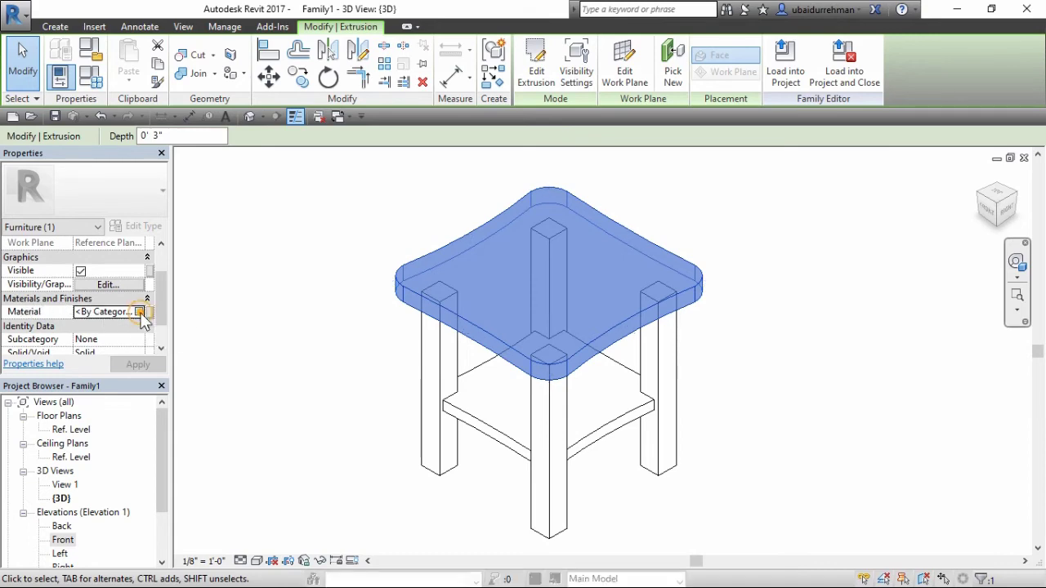
# Add Glass, Cast, Clear from Autodesk Materials > Glass to the project and apply it to the tabletop
pyautogui.click(147, 312)
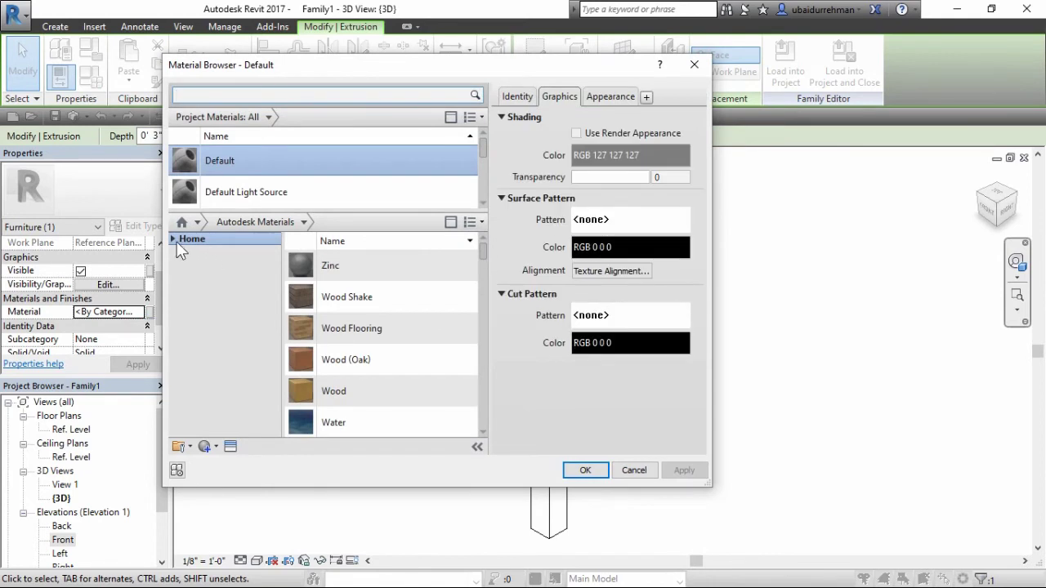
pyautogui.click(172, 239)
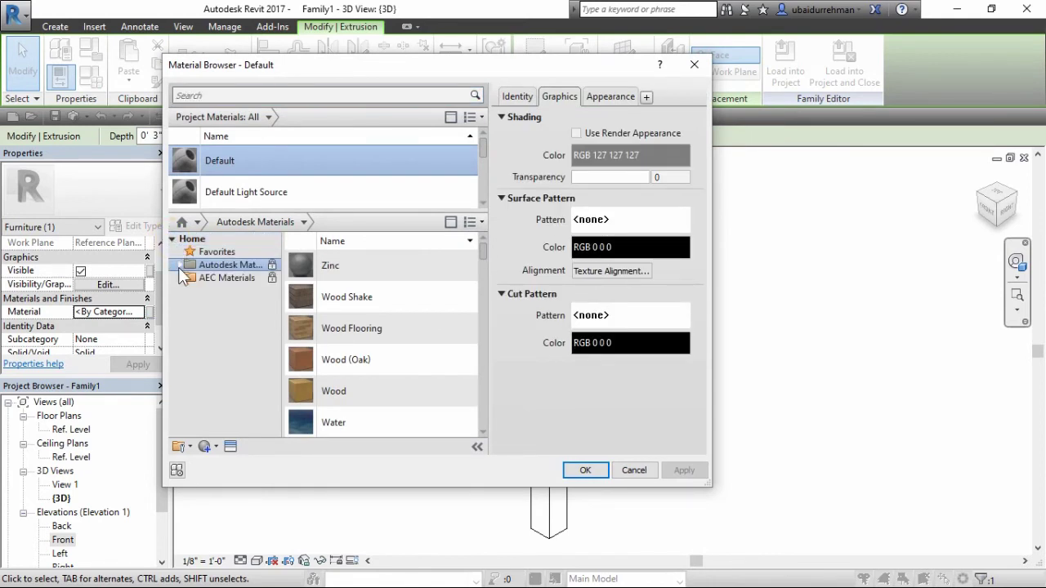
pyautogui.click(179, 265)
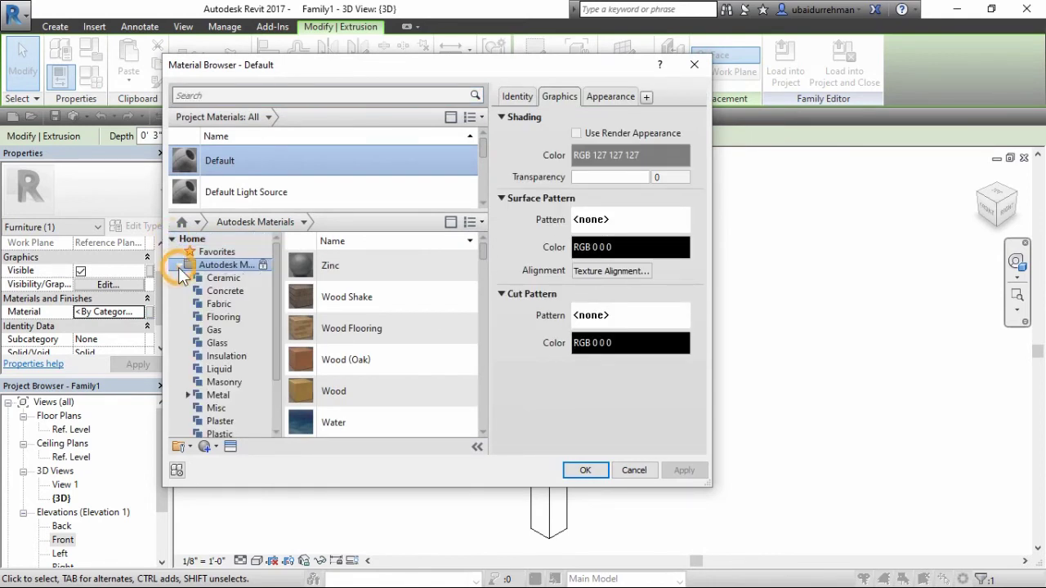
pyautogui.click(216, 343)
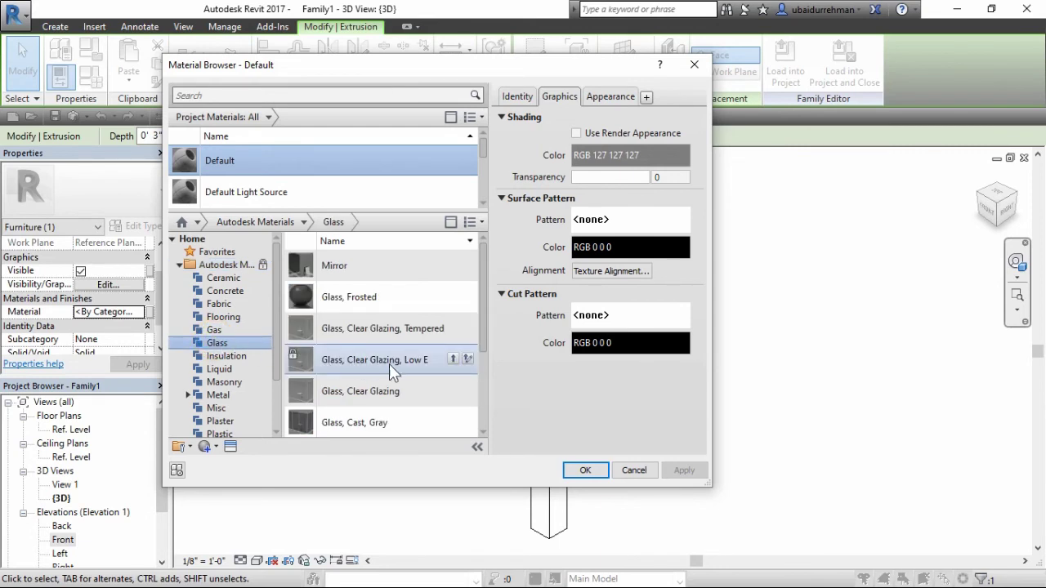
pyautogui.scroll(-2, 394, 364)
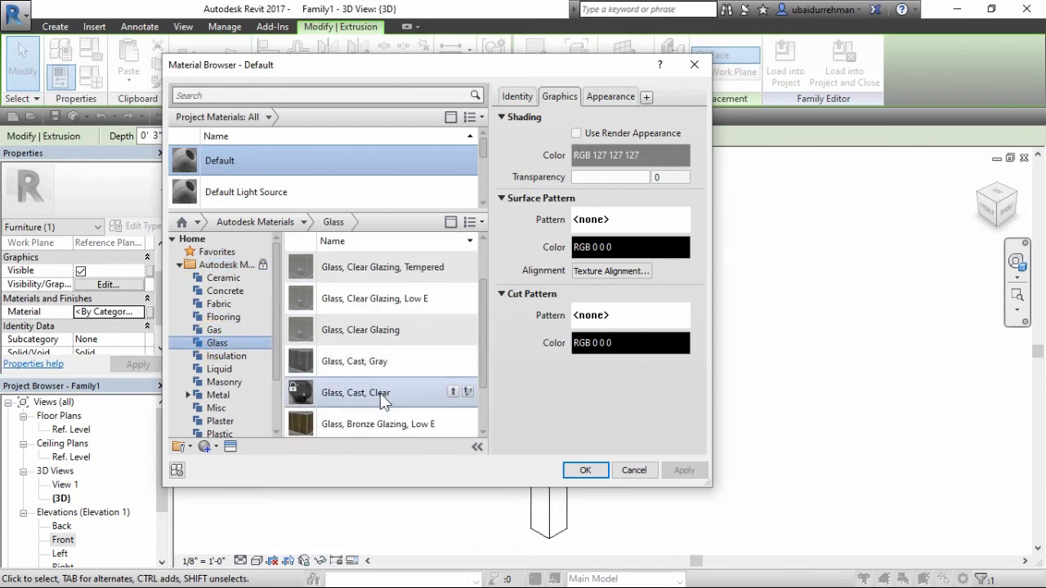
pyautogui.click(380, 393)
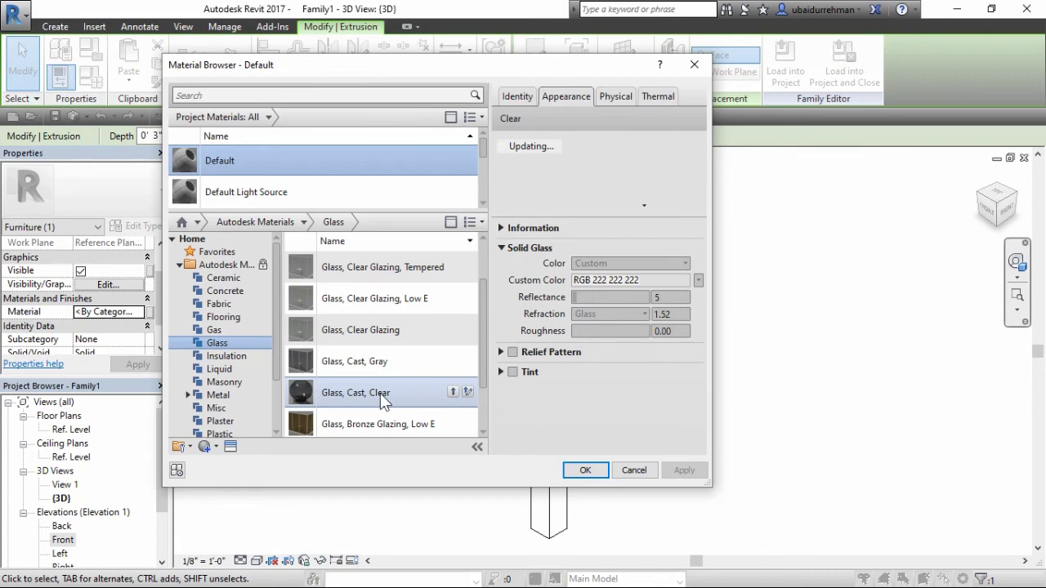
pyautogui.click(454, 393)
pyautogui.click(684, 470)
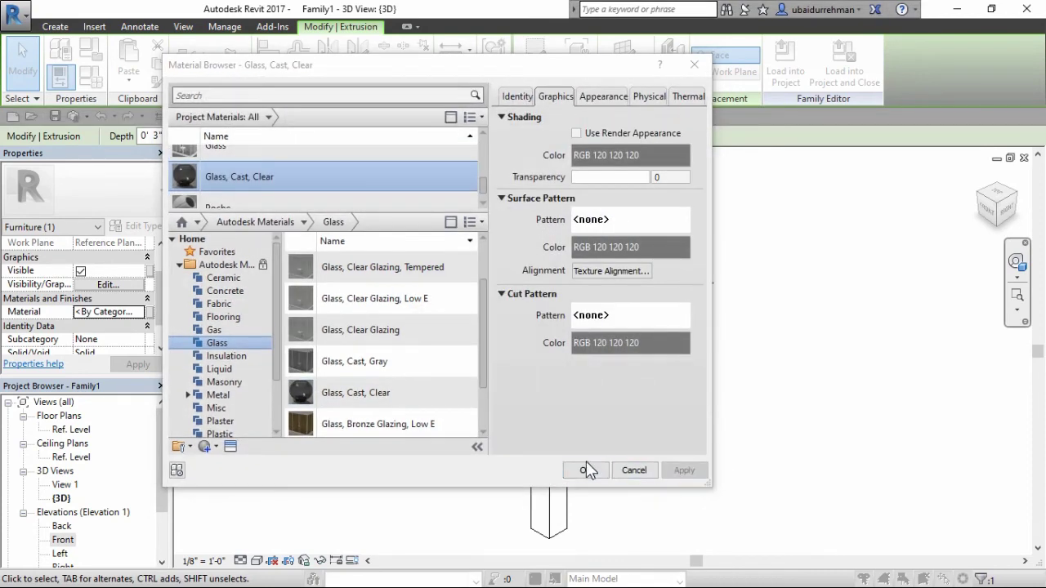
pyautogui.moveTo(285, 65); pyautogui.dragTo(600, 104)
pyautogui.press('Escape')
# Reselect the tabletop extrusion, assign Glass, Cast, Clear as its Material, and confirm with OK
pyautogui.click(439, 343)
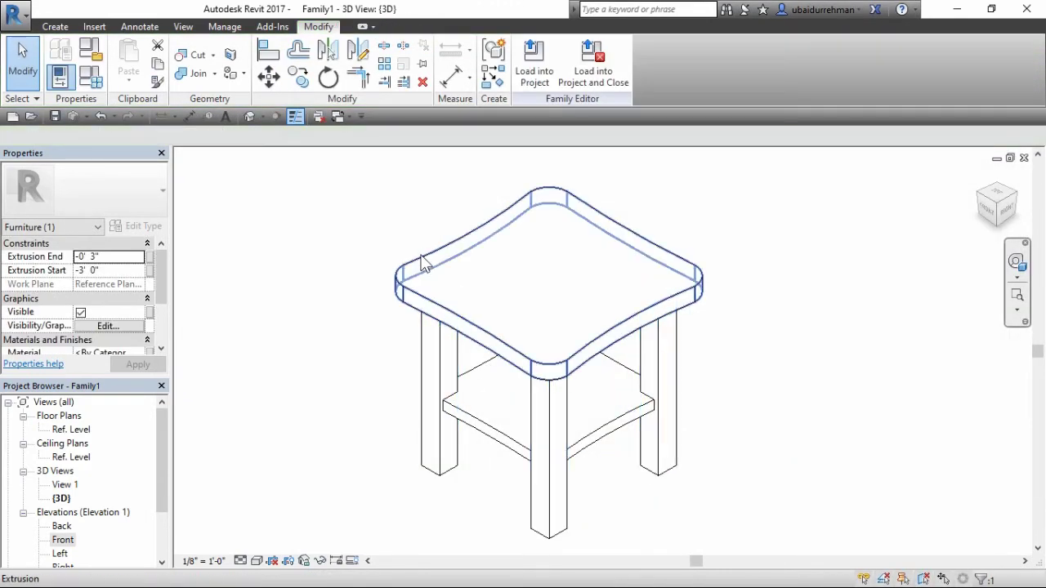
pyautogui.click(423, 263)
pyautogui.scroll(-2, 82, 311)
pyautogui.click(102, 325)
pyautogui.click(139, 325)
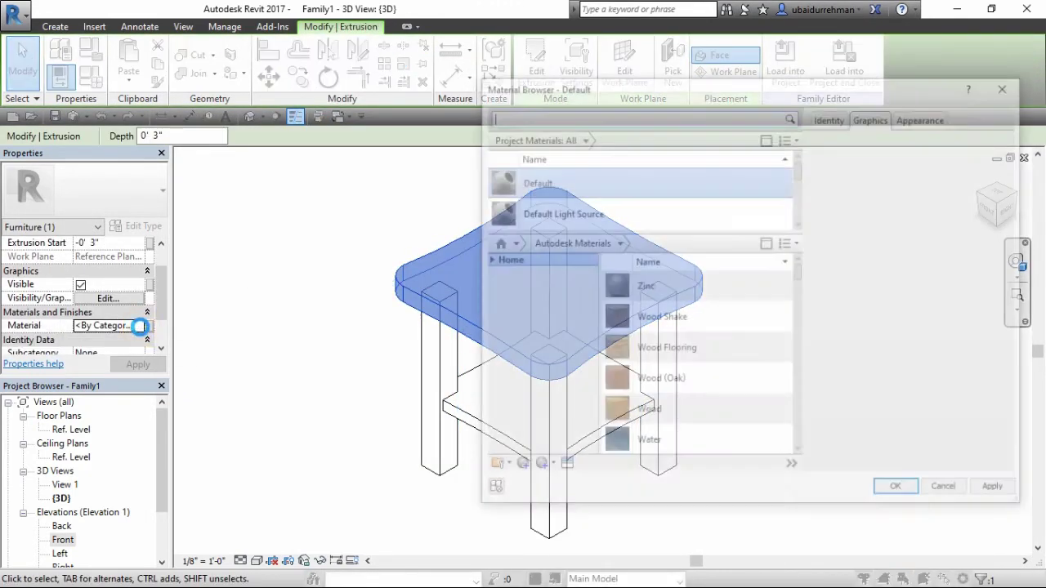
pyautogui.click(487, 260)
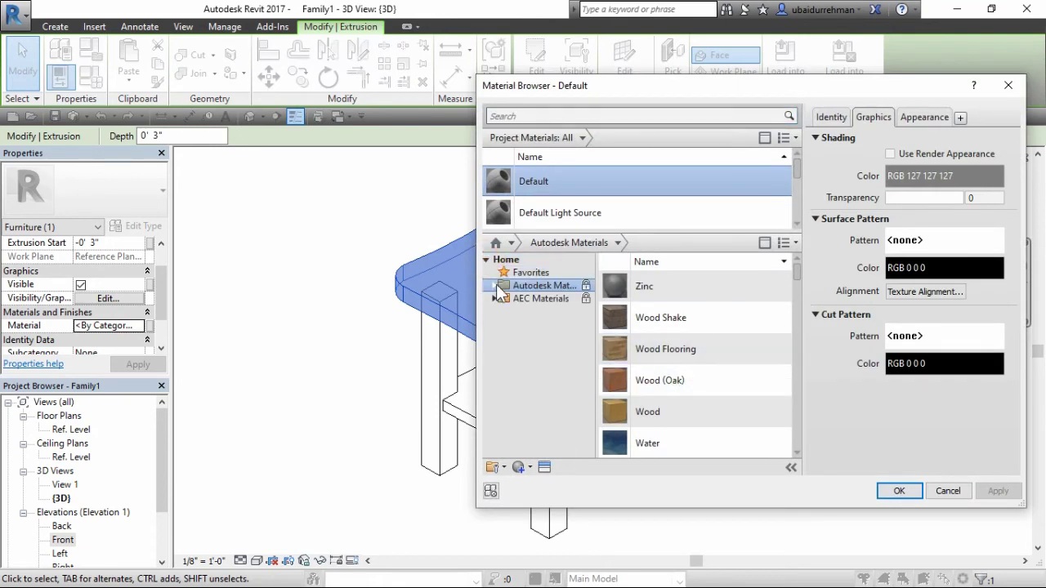
pyautogui.click(495, 286)
pyautogui.click(527, 368)
pyautogui.scroll(-1, 698, 389)
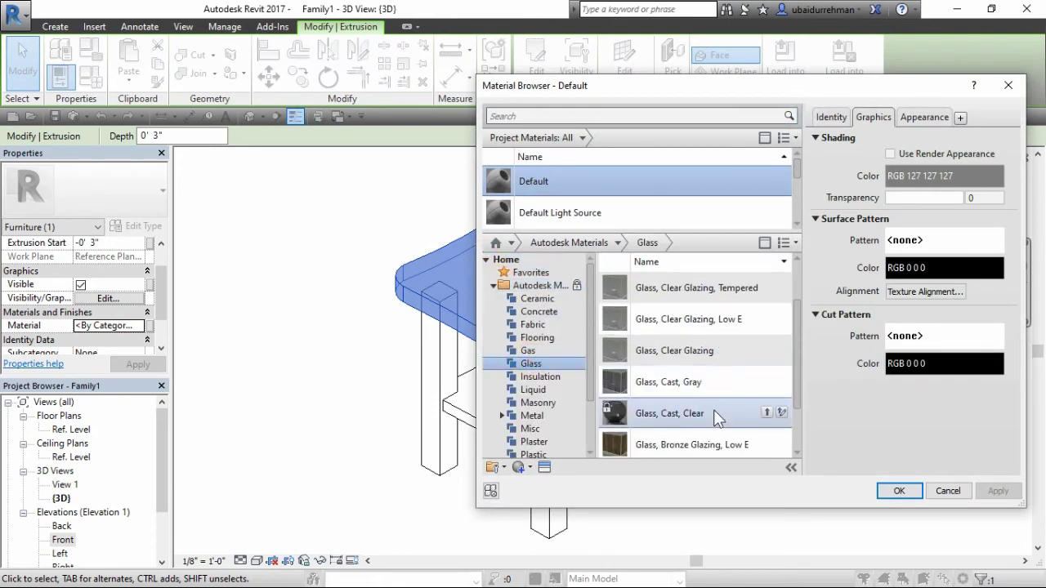
pyautogui.rightClick(721, 414)
pyautogui.click(767, 413)
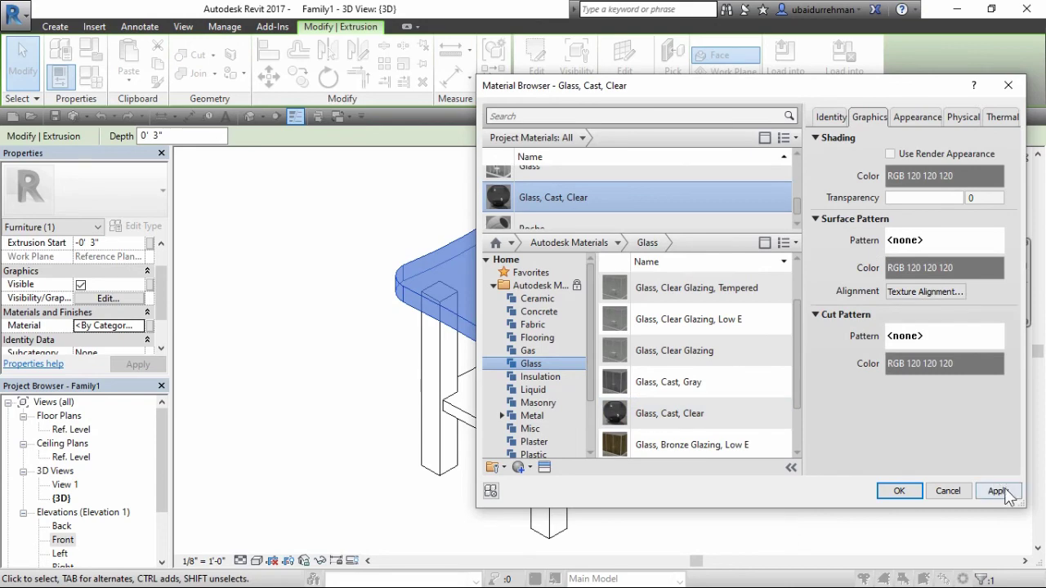
pyautogui.click(997, 491)
pyautogui.click(900, 491)
pyautogui.click(353, 372)
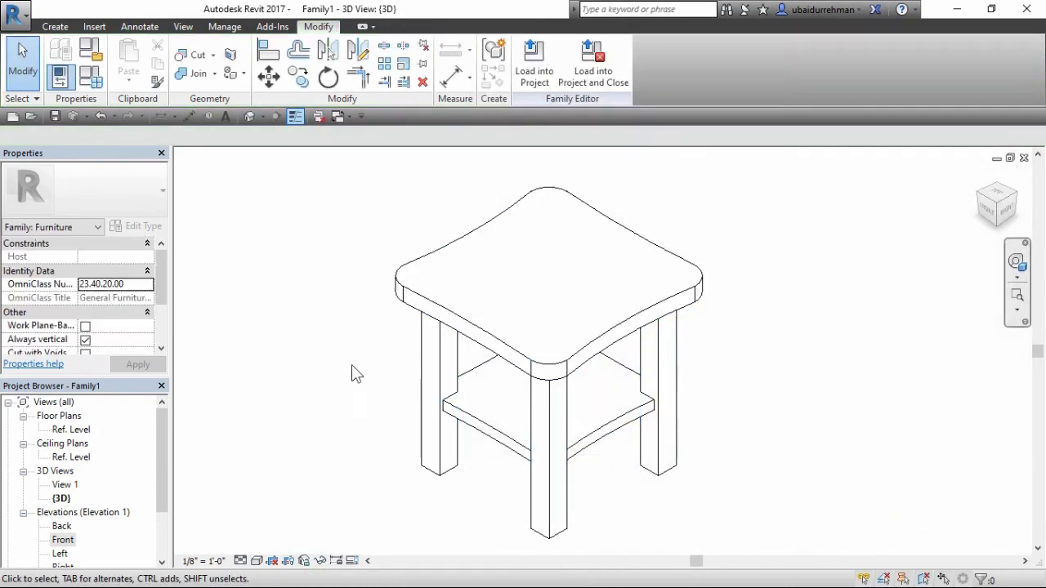
# Switch the 3D view's visual style to Realistic
pyautogui.click(259, 562)
pyautogui.click(266, 528)
pyautogui.press('Escape')
pyautogui.click(258, 562)
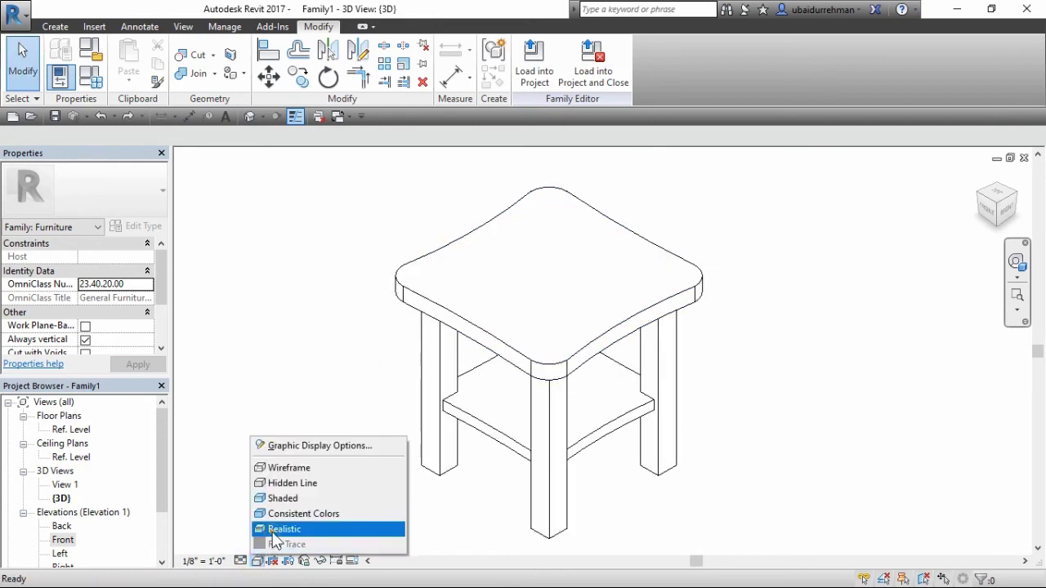
pyautogui.click(282, 529)
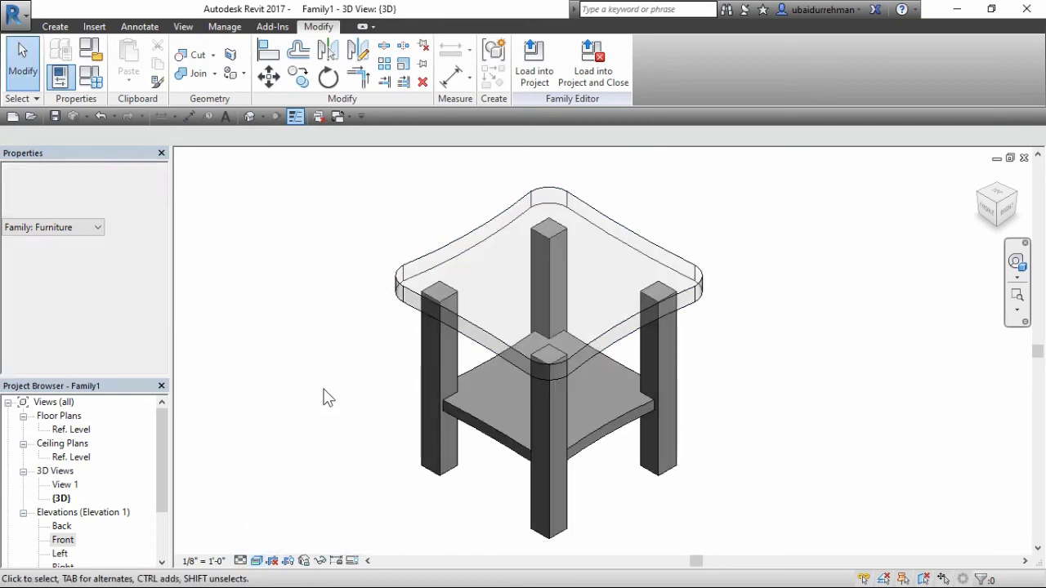
# Give the four table legs the Walnut material from the Autodesk Materials library
pyautogui.click(439, 349)
pyautogui.scroll(-1, 139, 331)
pyautogui.click(149, 326)
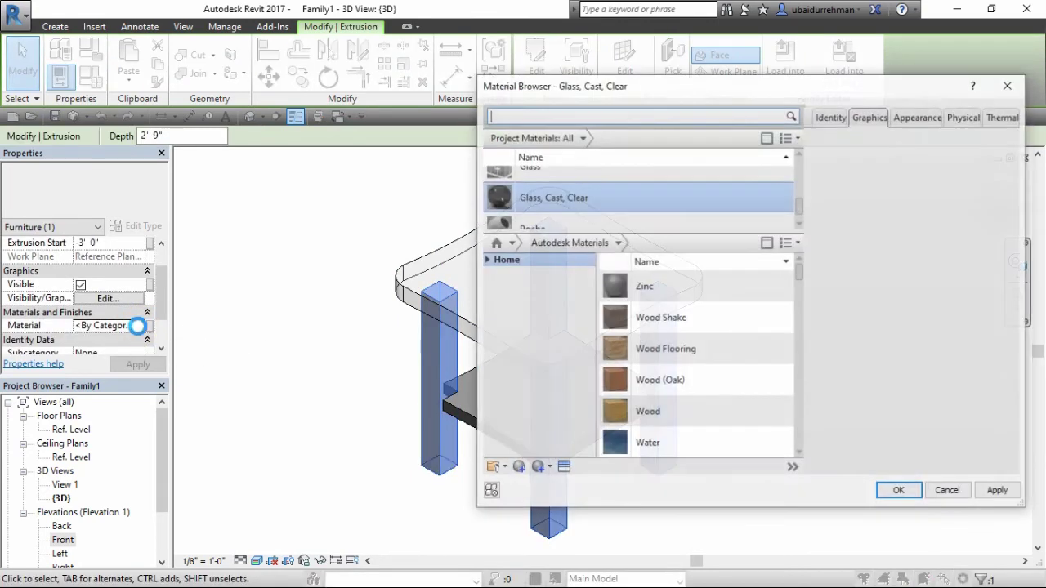
pyautogui.click(504, 286)
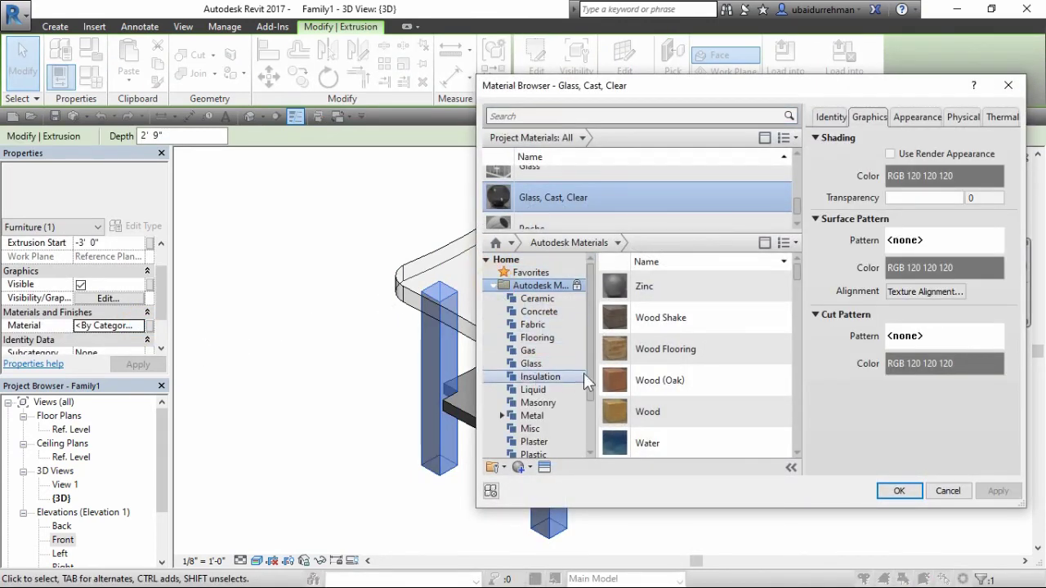
pyautogui.scroll(-2, 667, 364)
pyautogui.click(654, 423)
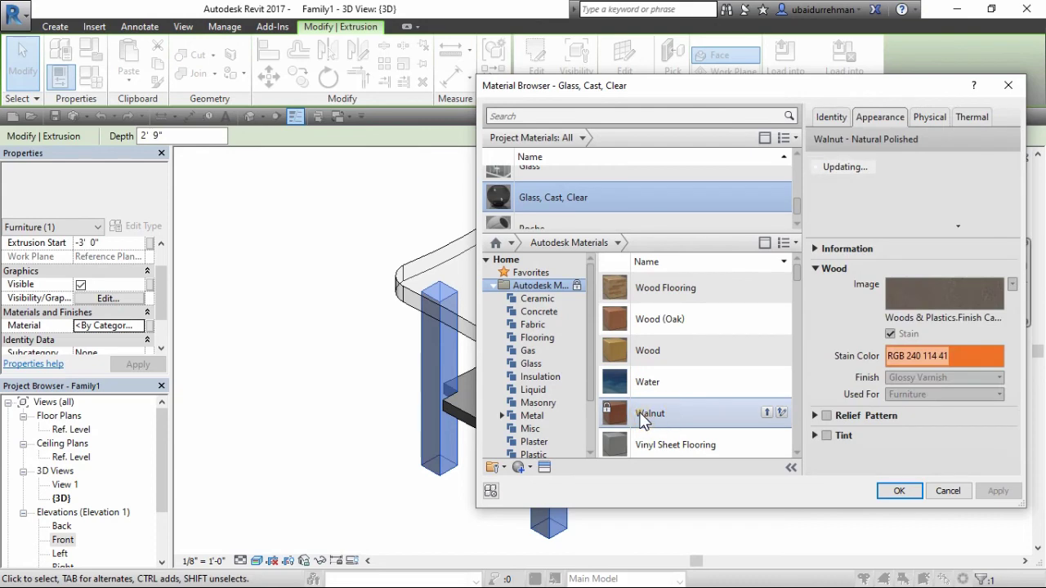
pyautogui.rightClick(643, 416)
pyautogui.click(767, 413)
pyautogui.click(997, 492)
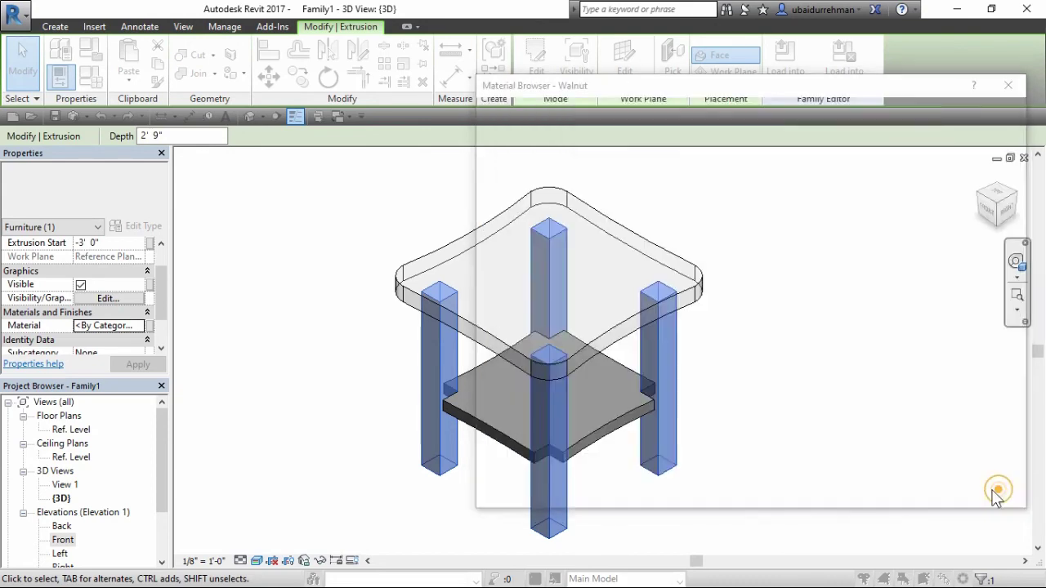
pyautogui.click(350, 386)
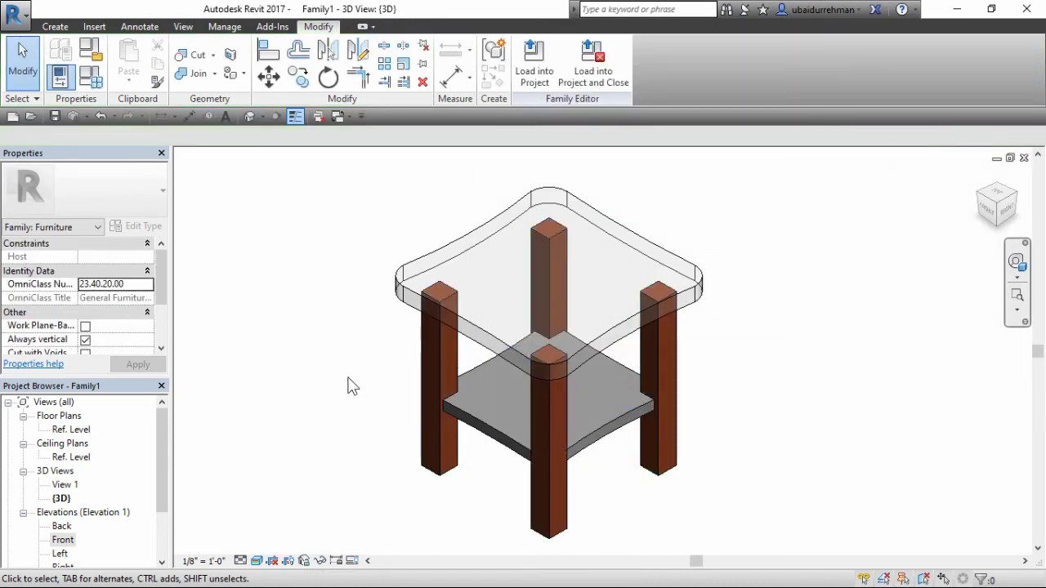
# Assign the Wood Flooring material to the lower shelf
pyautogui.click(487, 430)
pyautogui.click(135, 339)
pyautogui.click(141, 340)
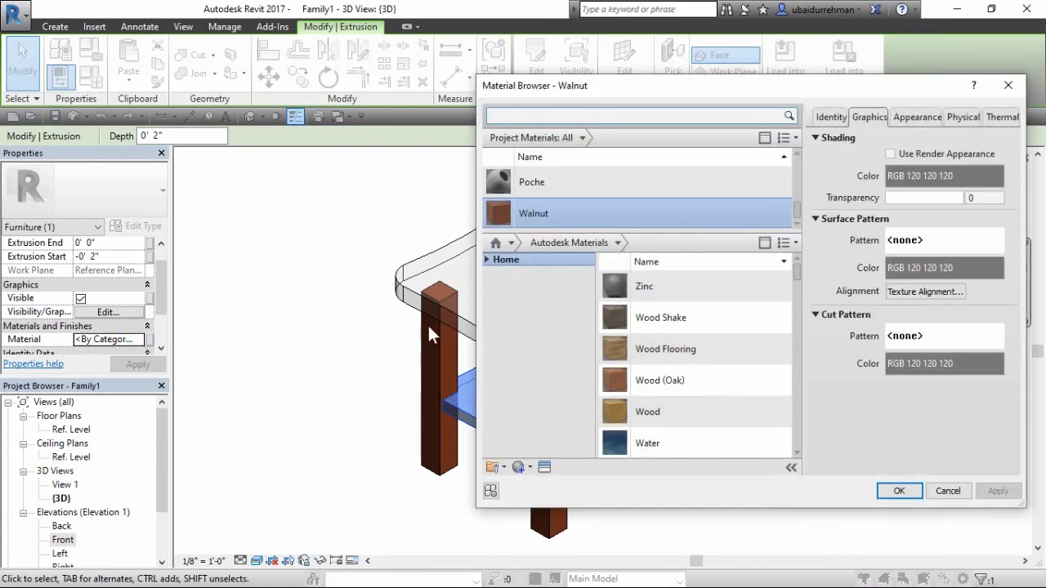
pyautogui.click(642, 322)
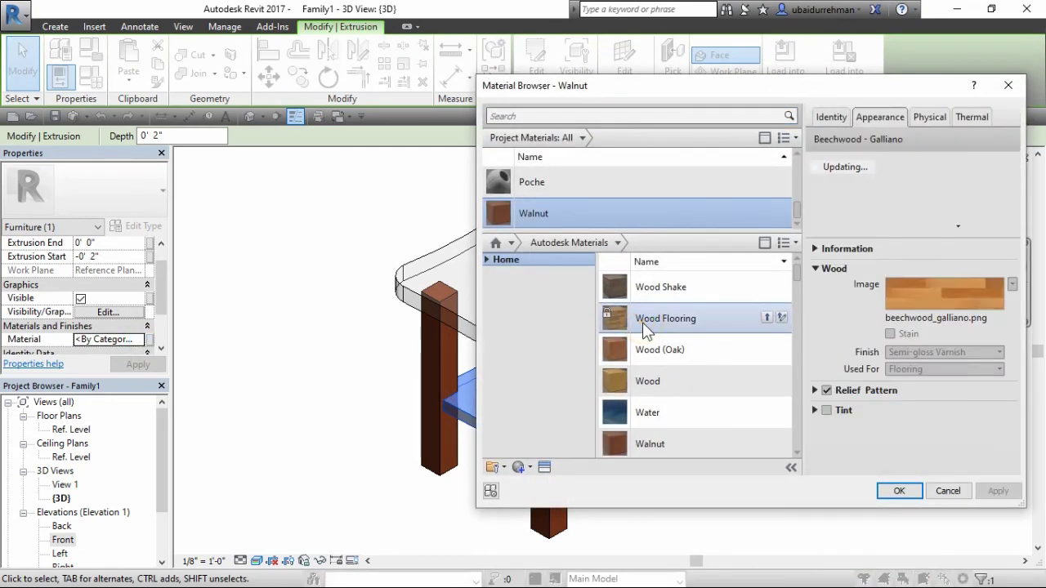
pyautogui.click(765, 319)
pyautogui.click(995, 491)
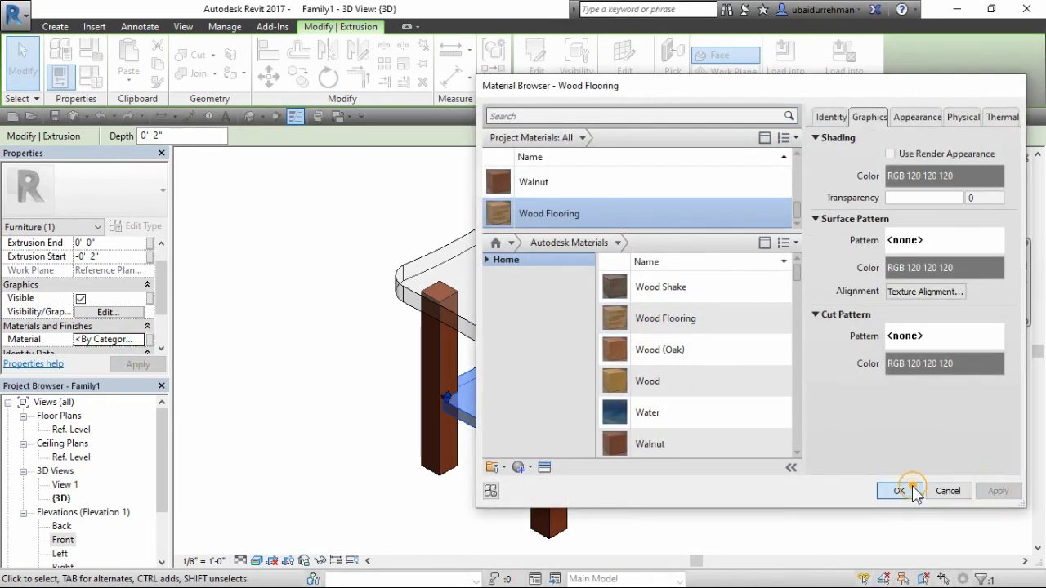
pyautogui.click(901, 490)
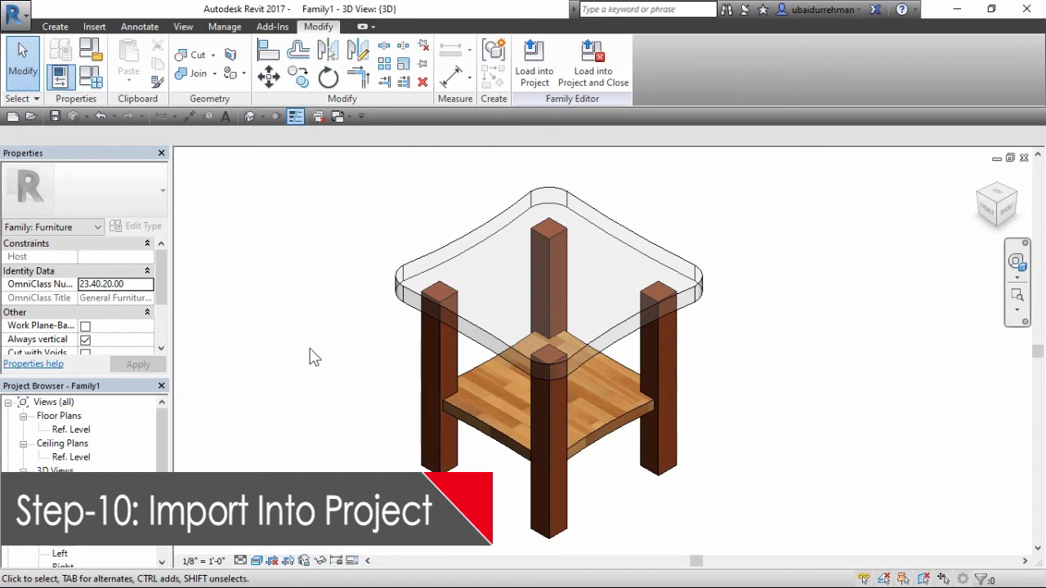
# Create a new project from the Architectural Template, then maximize the family's 3D view again
pyautogui.click(17, 17)
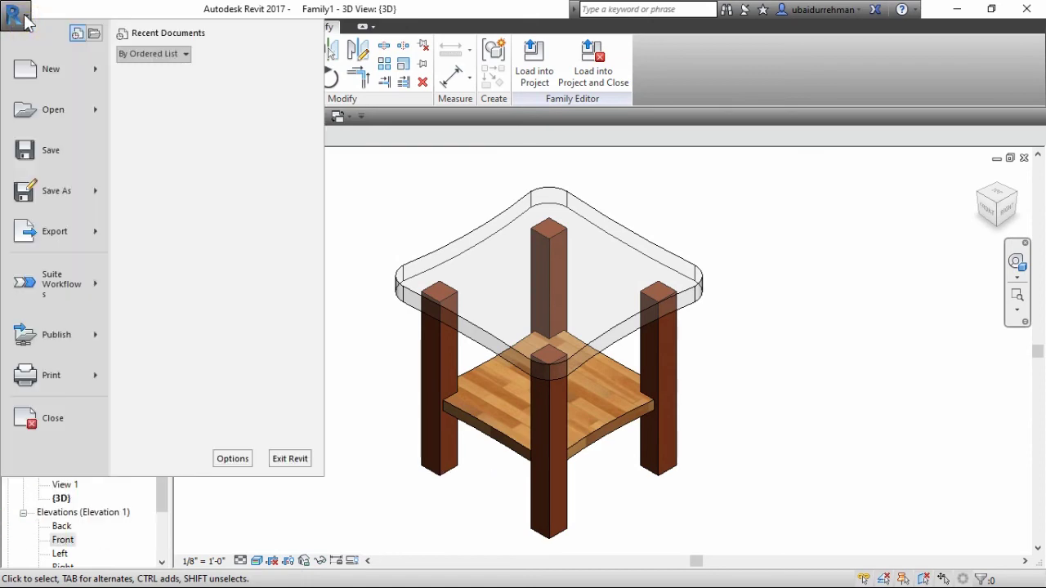
pyautogui.moveTo(97, 74)
pyautogui.click(172, 71)
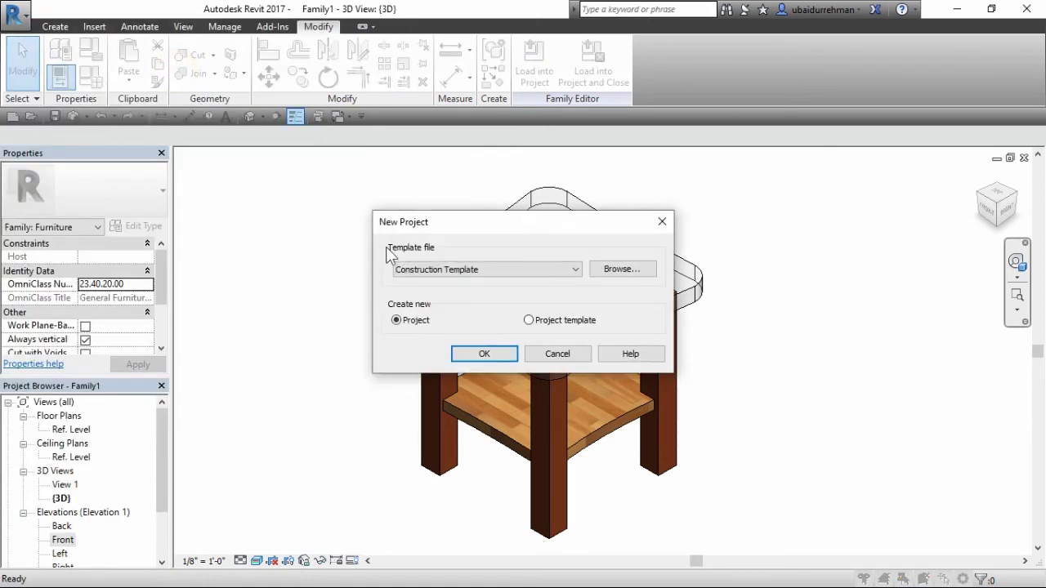
pyautogui.click(408, 269)
pyautogui.click(426, 300)
pyautogui.click(482, 356)
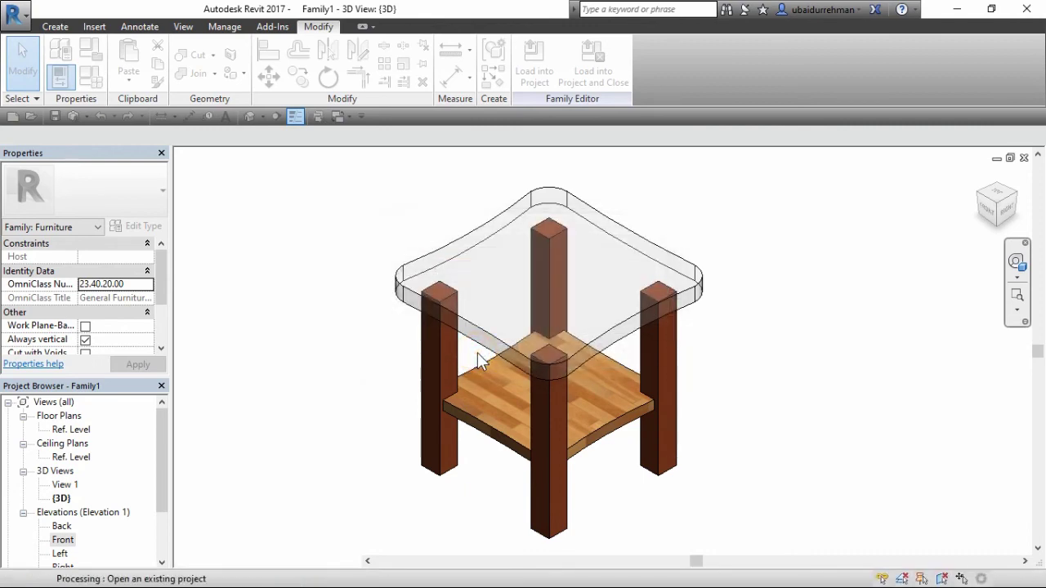
pyautogui.click(999, 161)
pyautogui.doubleClick(783, 267)
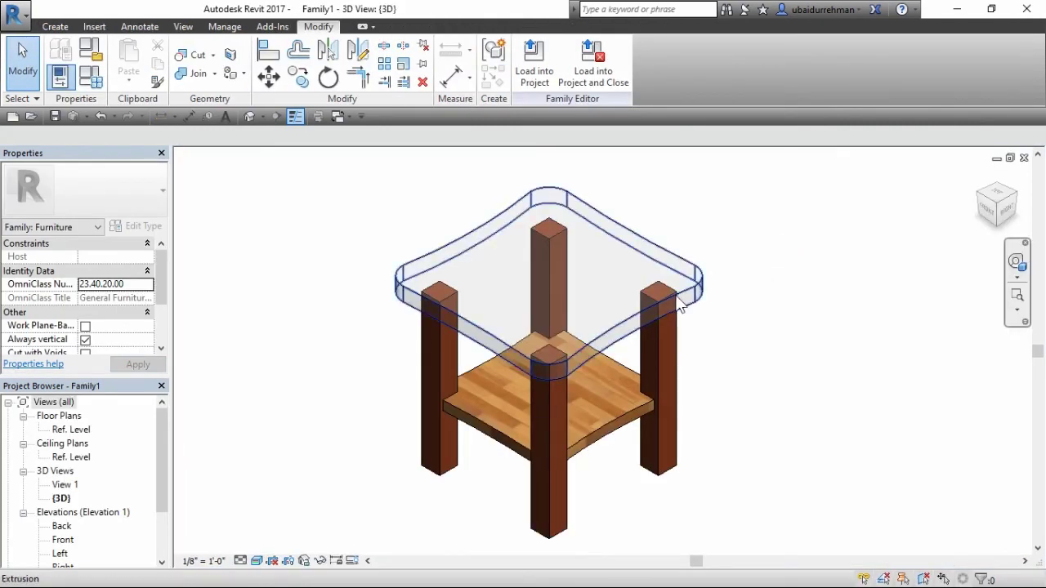
# Load the table family into Project1 and place tables of different types, including Type 2 (Lawn)
pyautogui.click(531, 75)
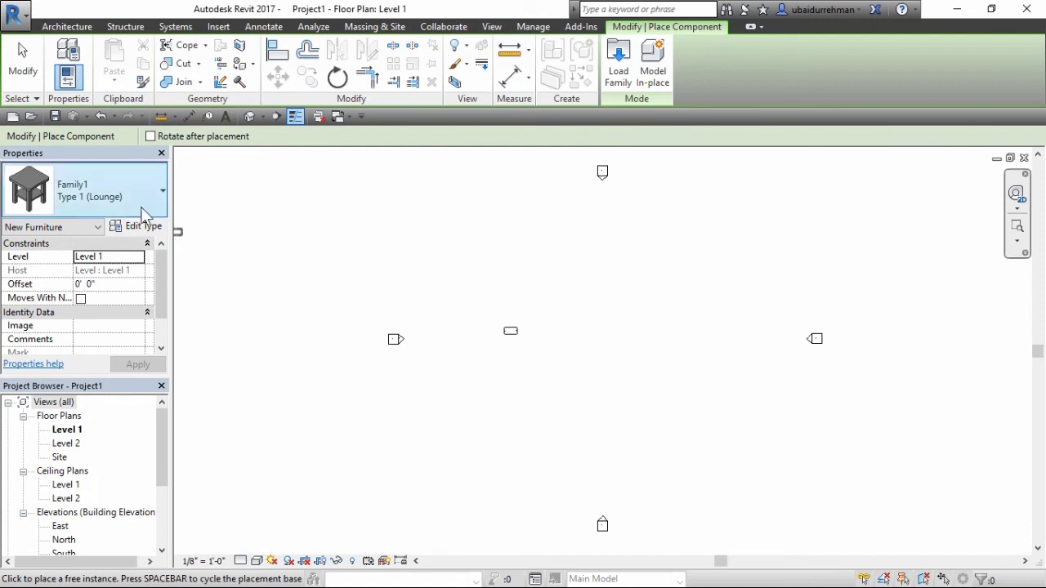
pyautogui.click(126, 200)
pyautogui.click(96, 396)
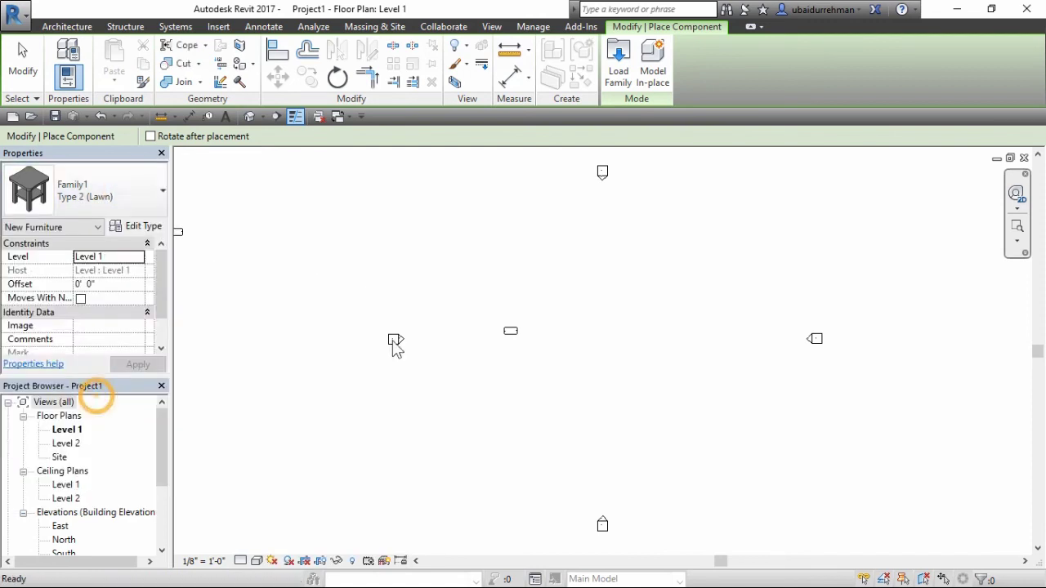
pyautogui.click(101, 415)
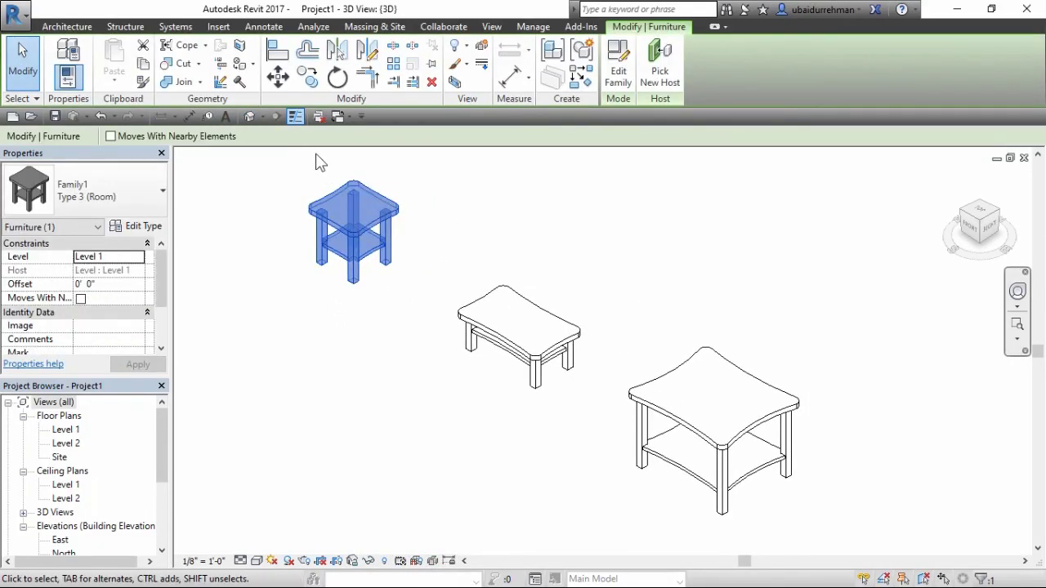
# Move the placed tables, including the large one, closer together
pyautogui.click(278, 77)
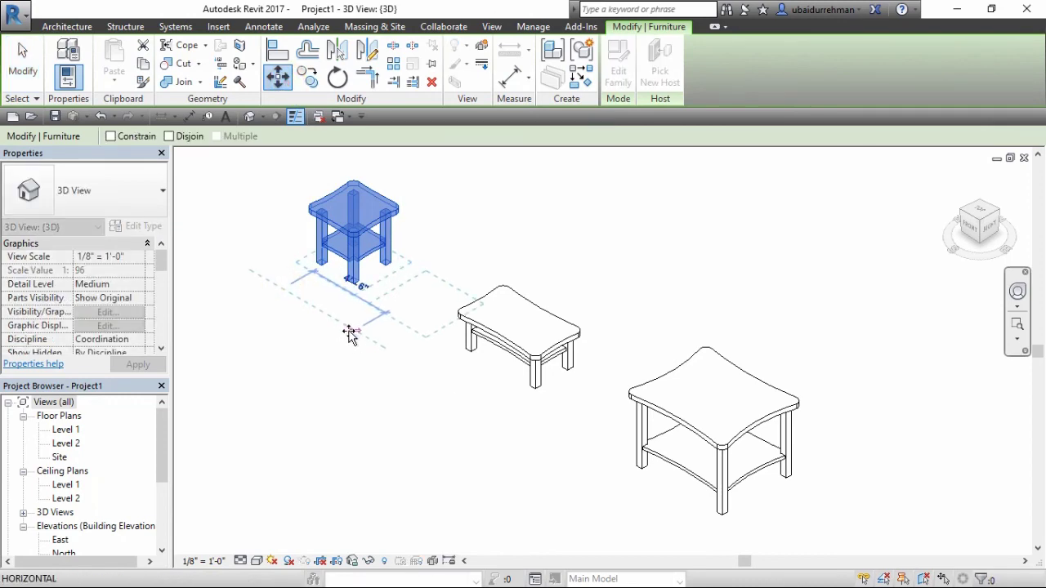
pyautogui.click(425, 324)
pyautogui.press('Escape')
pyautogui.click(650, 386)
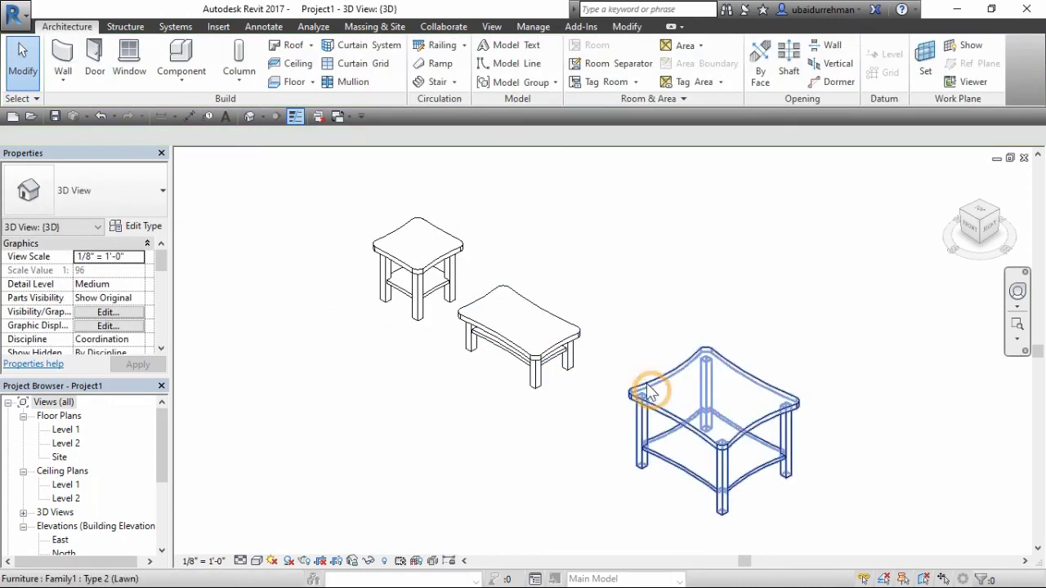
pyautogui.click(438, 429)
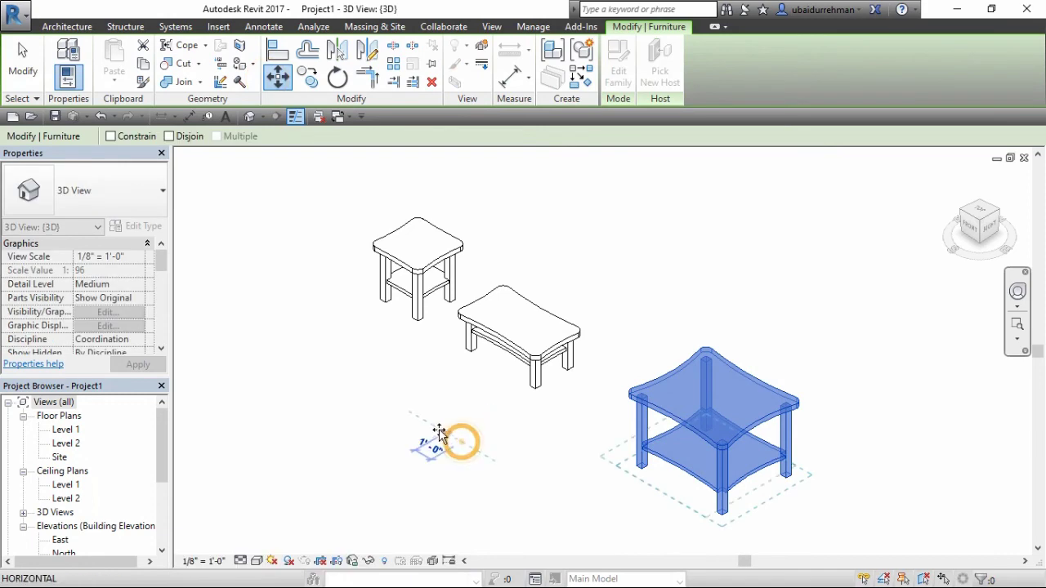
pyautogui.click(398, 405)
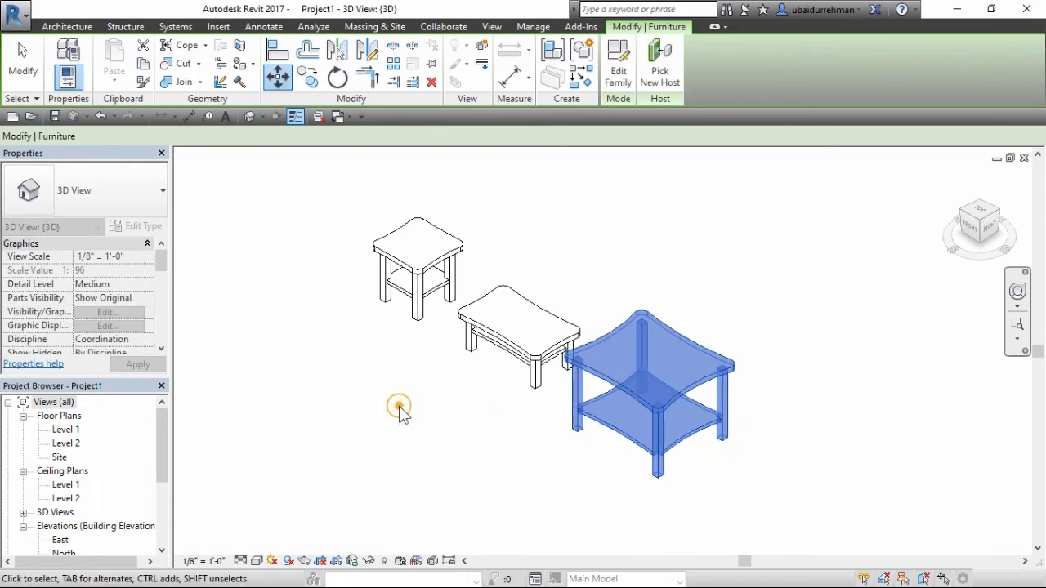
pyautogui.press('Escape')
# Render the three tables in Realistic style and pan and orbit to view them from another side
pyautogui.click(260, 561)
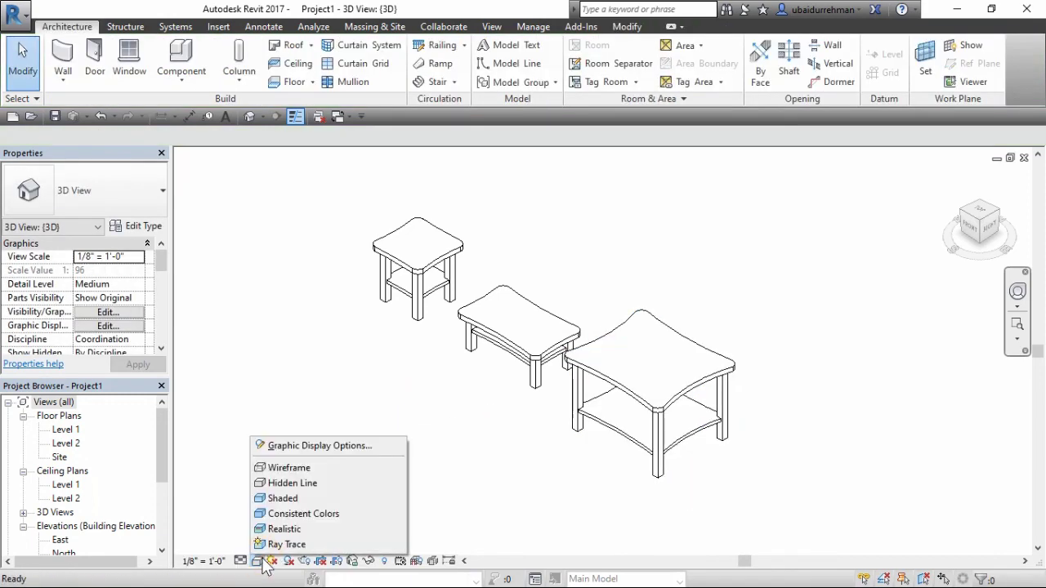
pyautogui.click(283, 530)
pyautogui.scroll(4, 441, 350)
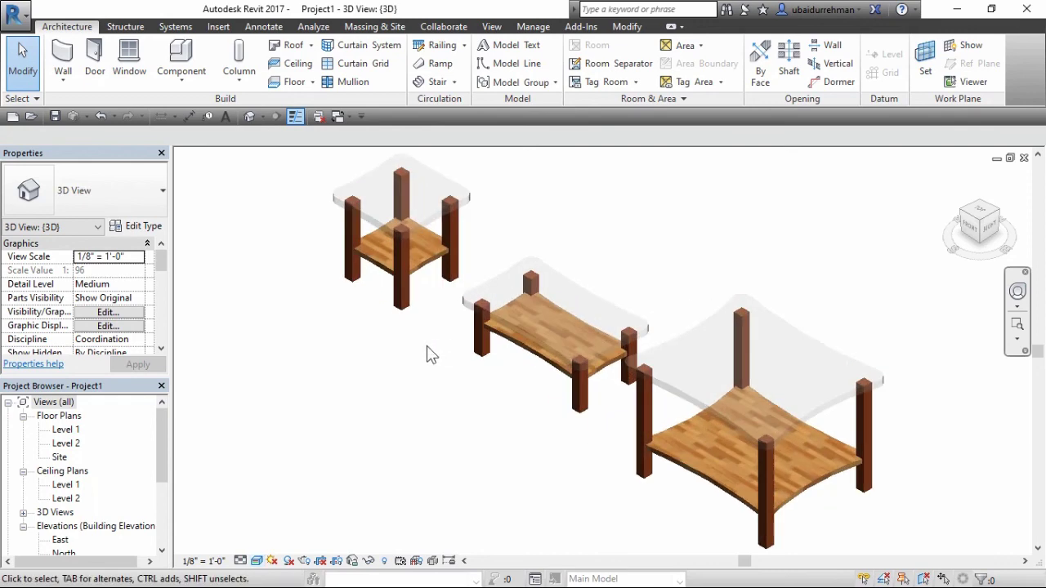
pyautogui.moveTo(427, 354)
pyautogui.mouseDown(button='middle')
pyautogui.moveTo(419, 371)
pyautogui.moveTo(413, 354)
pyautogui.mouseUp(button='middle')
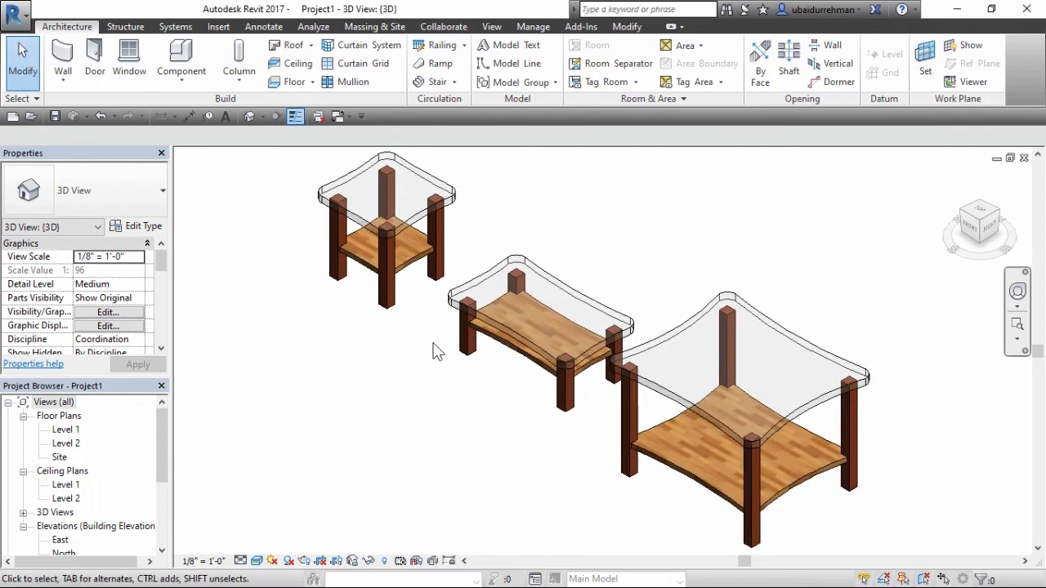
pyautogui.click(1019, 293)
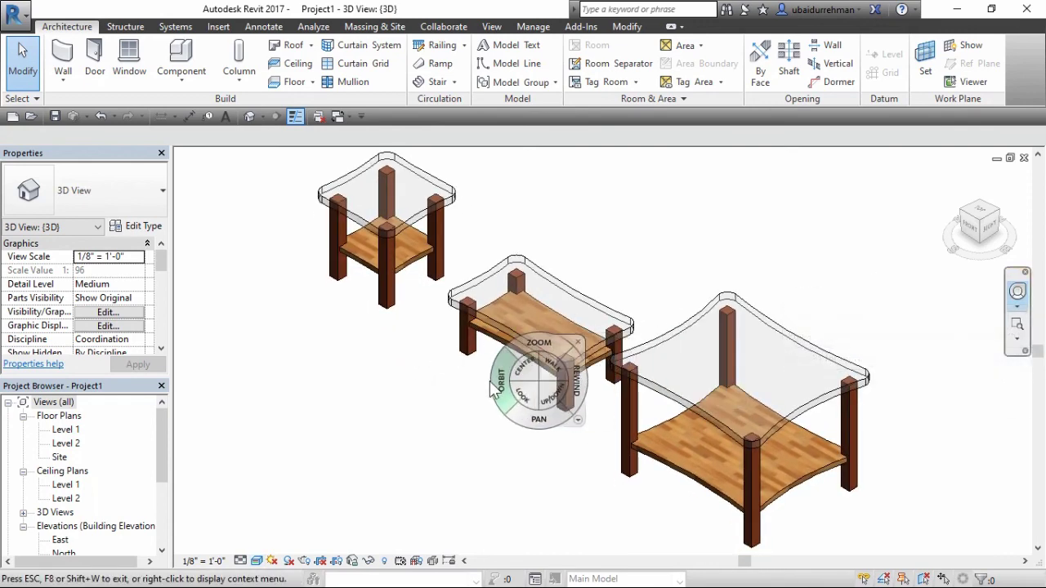
pyautogui.moveTo(507, 391); pyautogui.dragTo(196, 383)
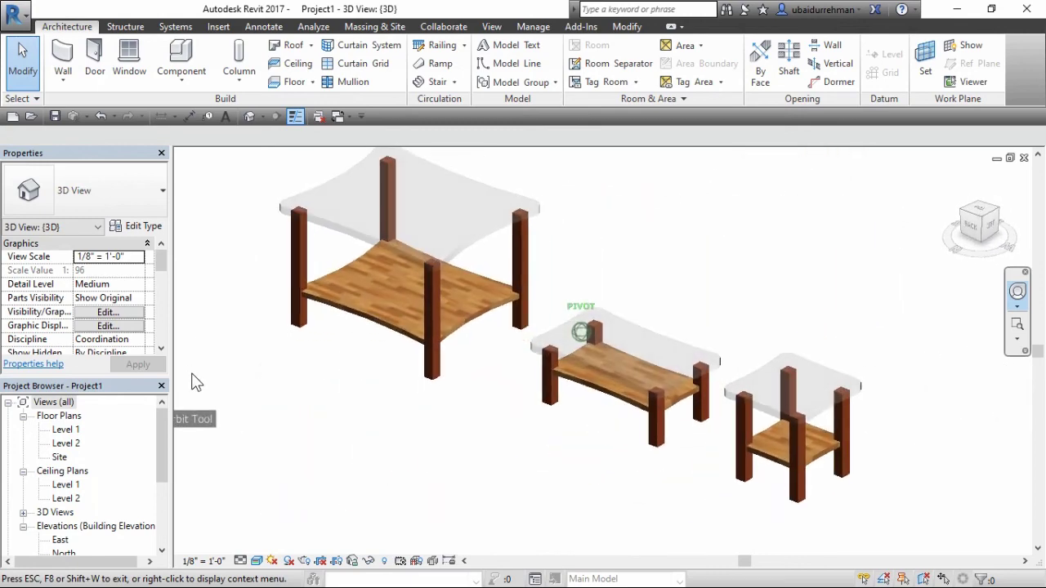